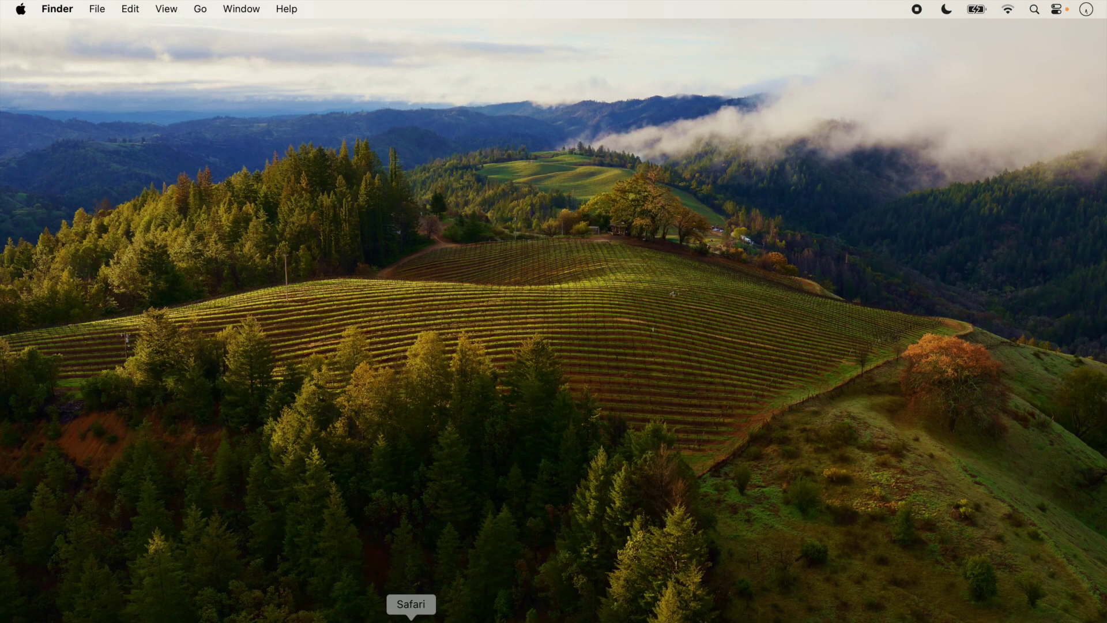
Step: Switch to Safari, search for "flutter" and open the official Flutter website from the results
left_click(410, 616)
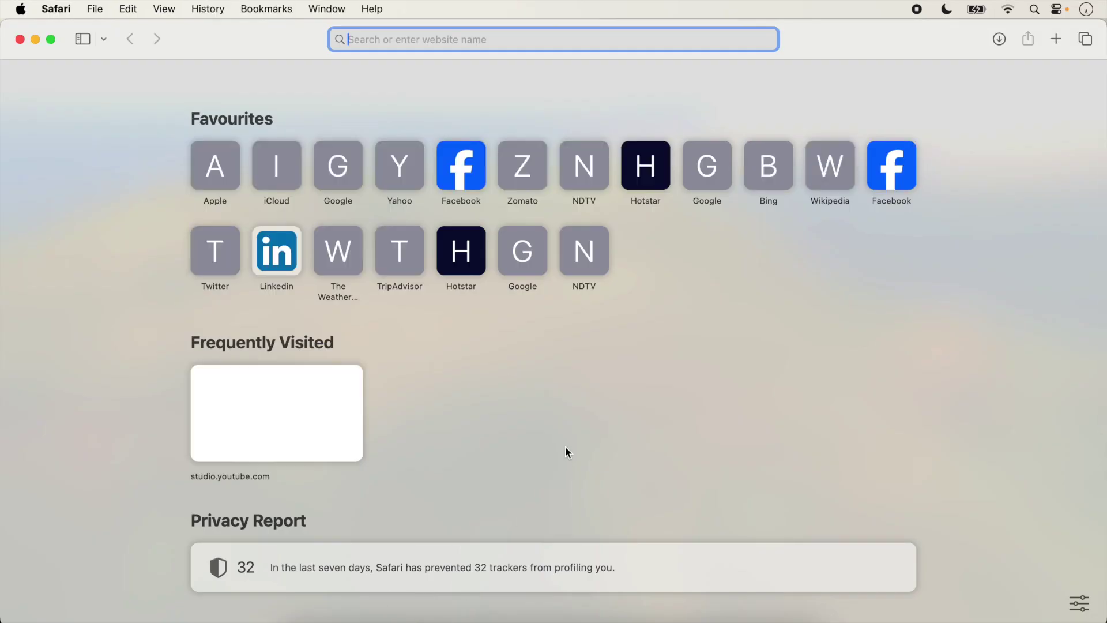
type("flutter")
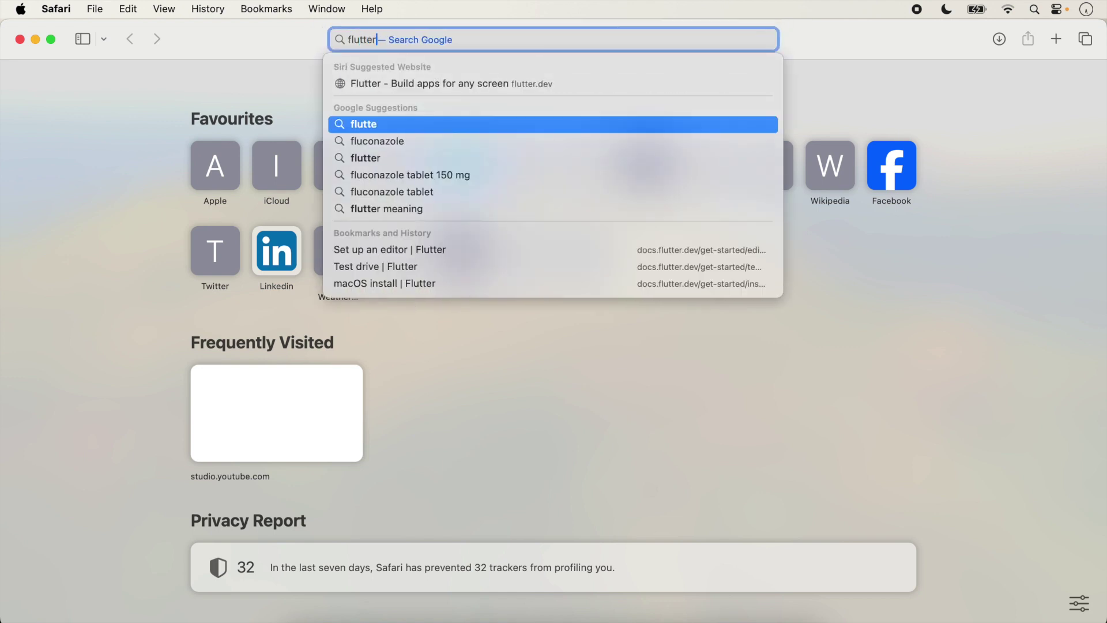
key("Return")
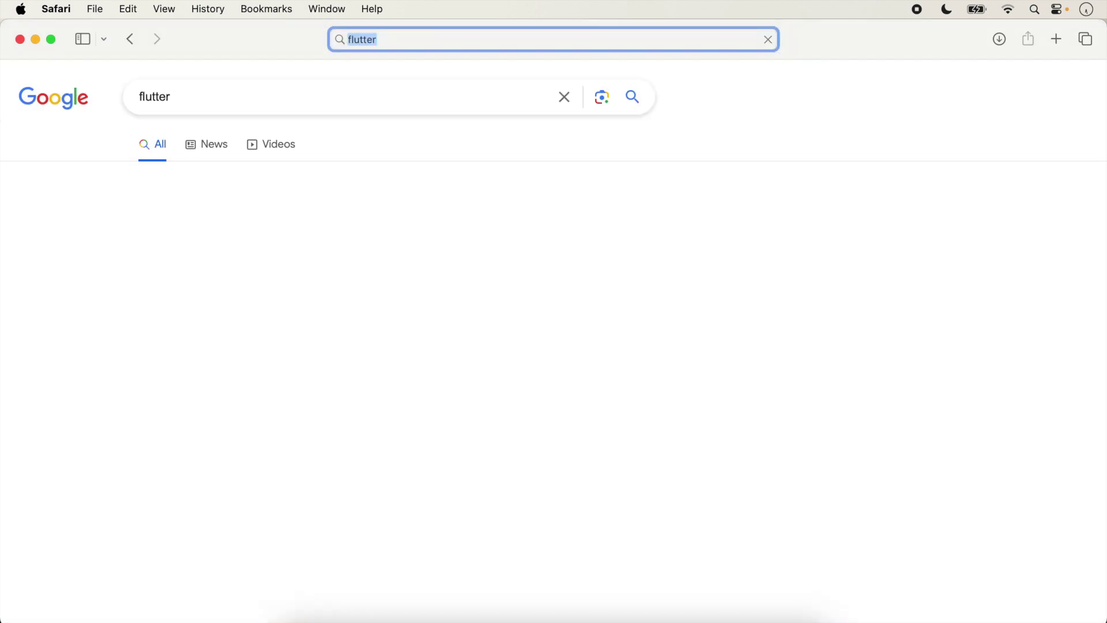
left_click(227, 236)
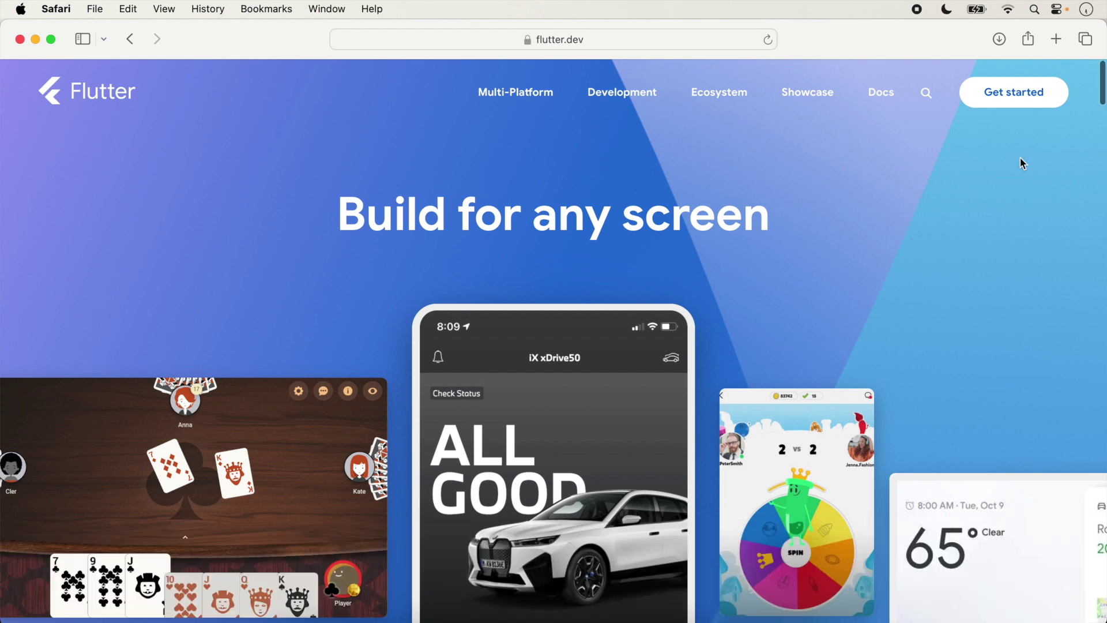
Step: Go to Flutter's getting-started install page and choose macOS as the operating system
left_click(1008, 108)
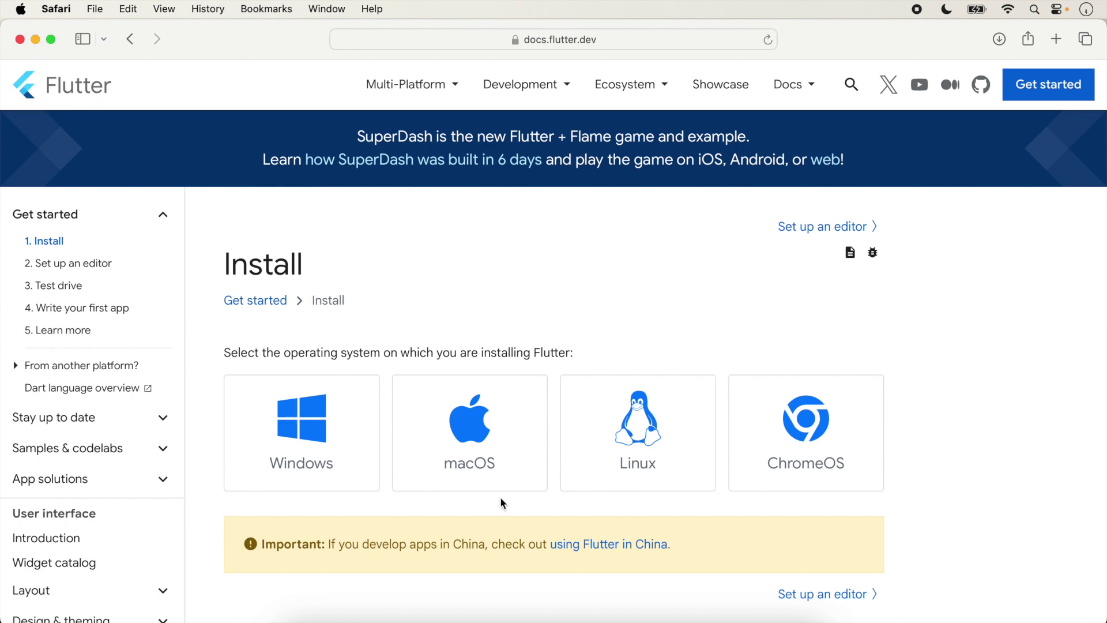
scroll(496, 505, "up", 5)
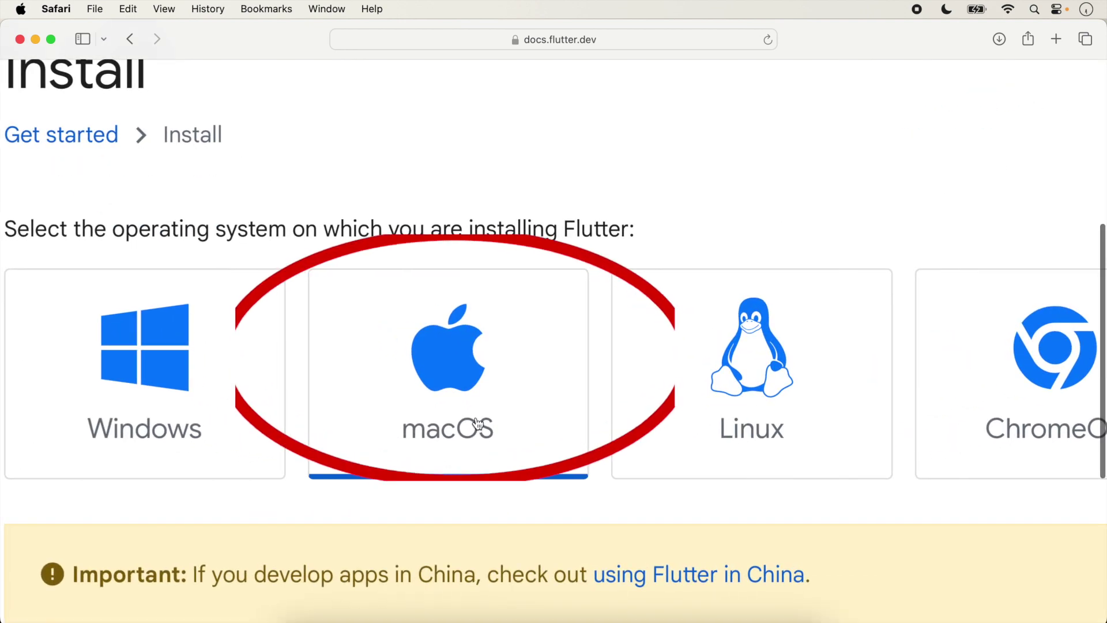
left_click(476, 416)
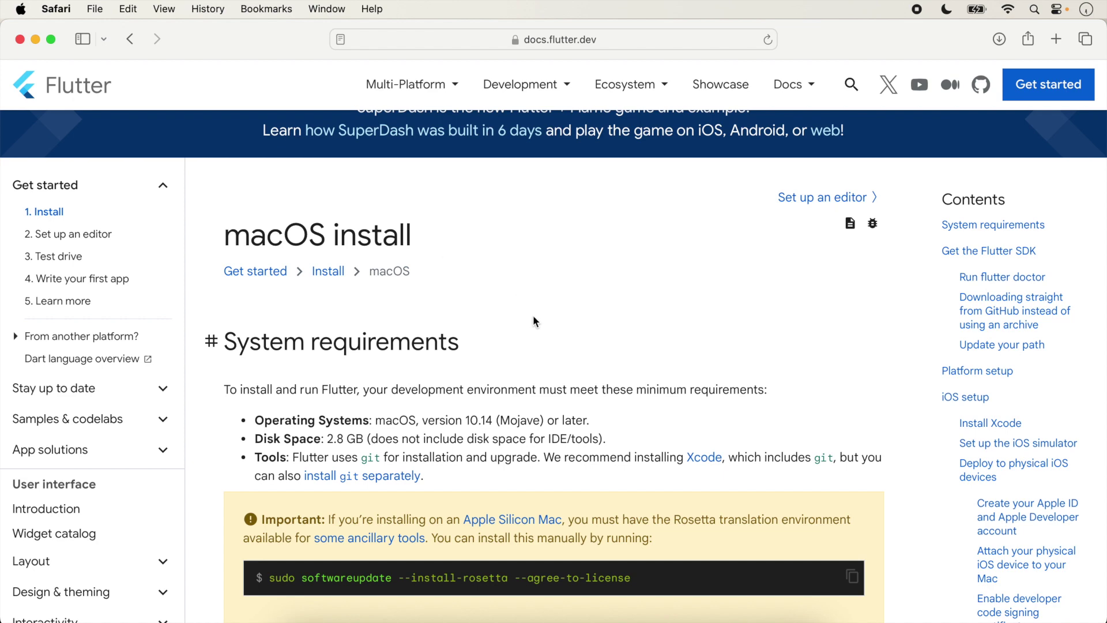
Step: Examine the system requirements for macOS version, disk space and tools in the macOS install guide
scroll(532, 315, "down", 5)
scroll(533, 315, "up", 3)
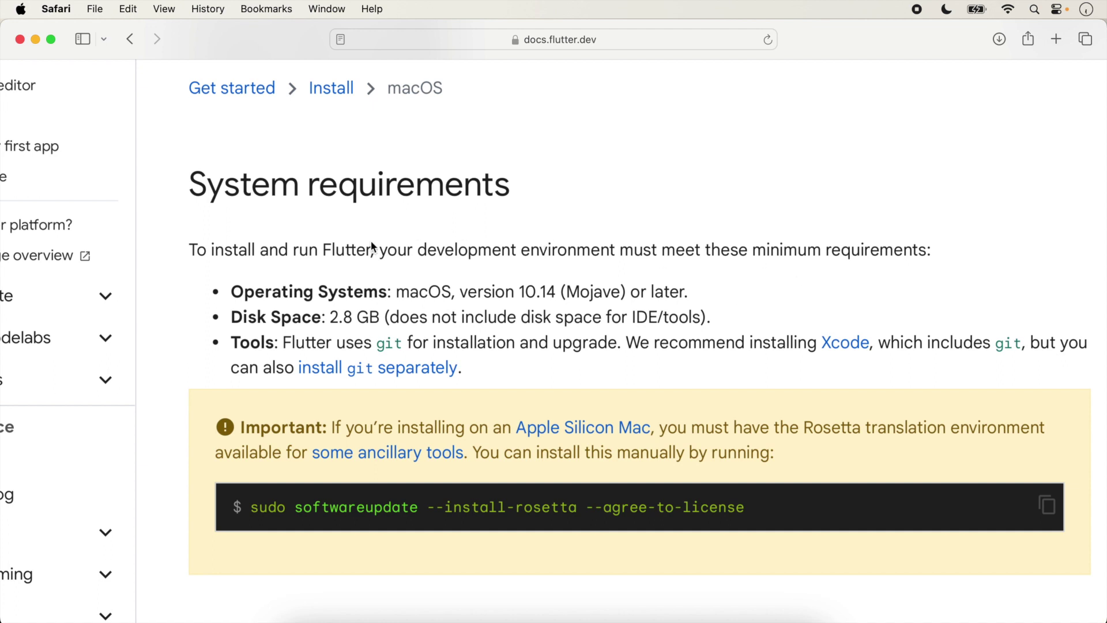
left_click_drag(520, 292, 616, 290)
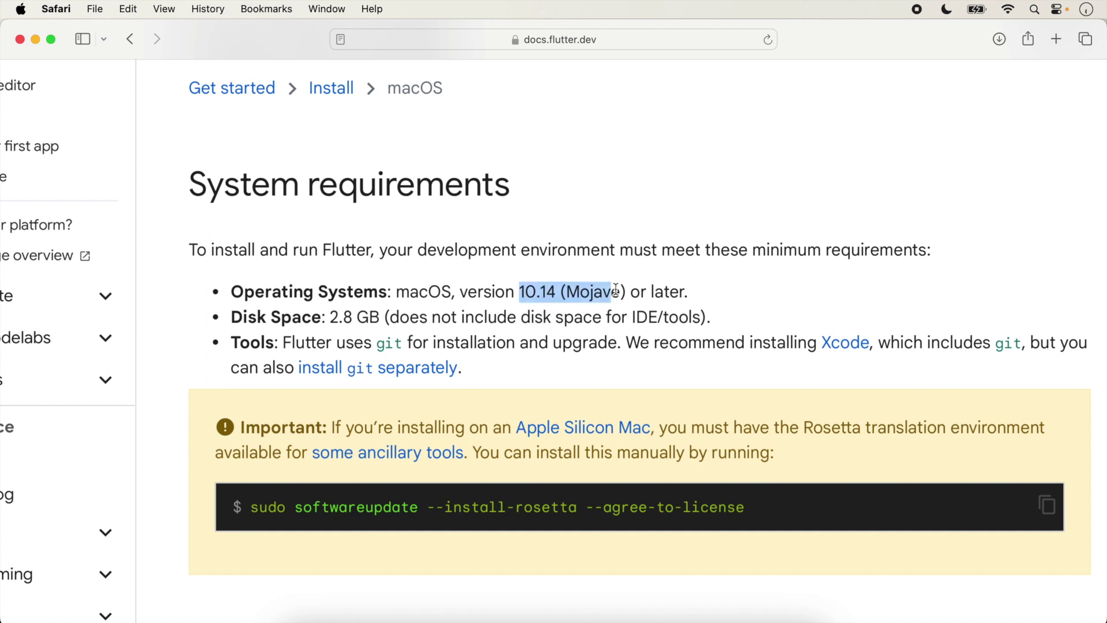
left_click(616, 290)
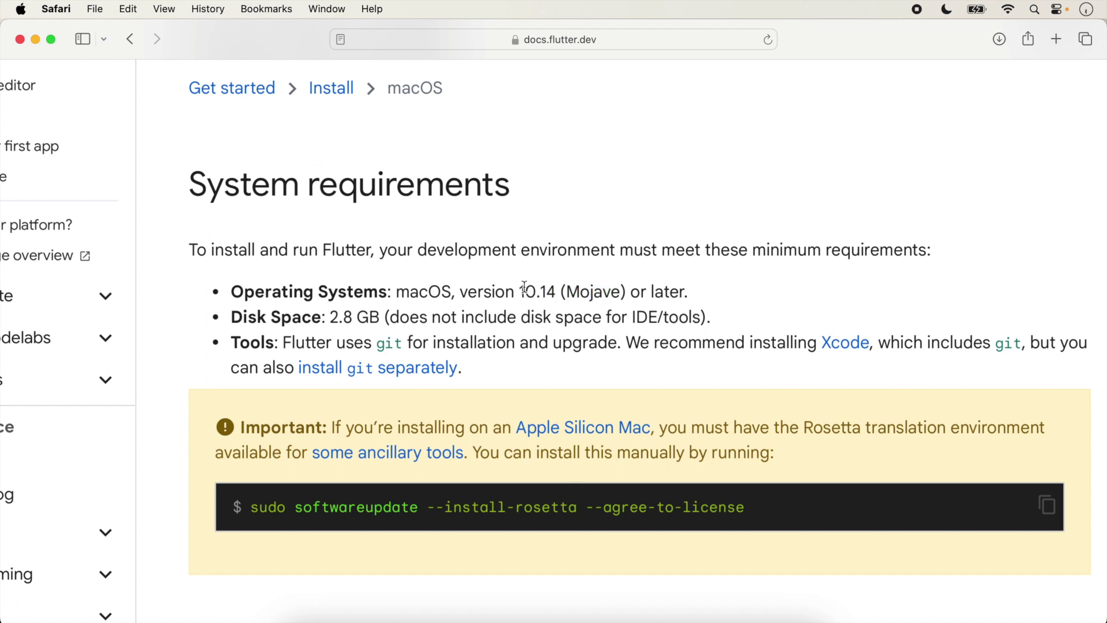
left_click_drag(526, 292, 634, 288)
scroll(349, 311, "down", 1)
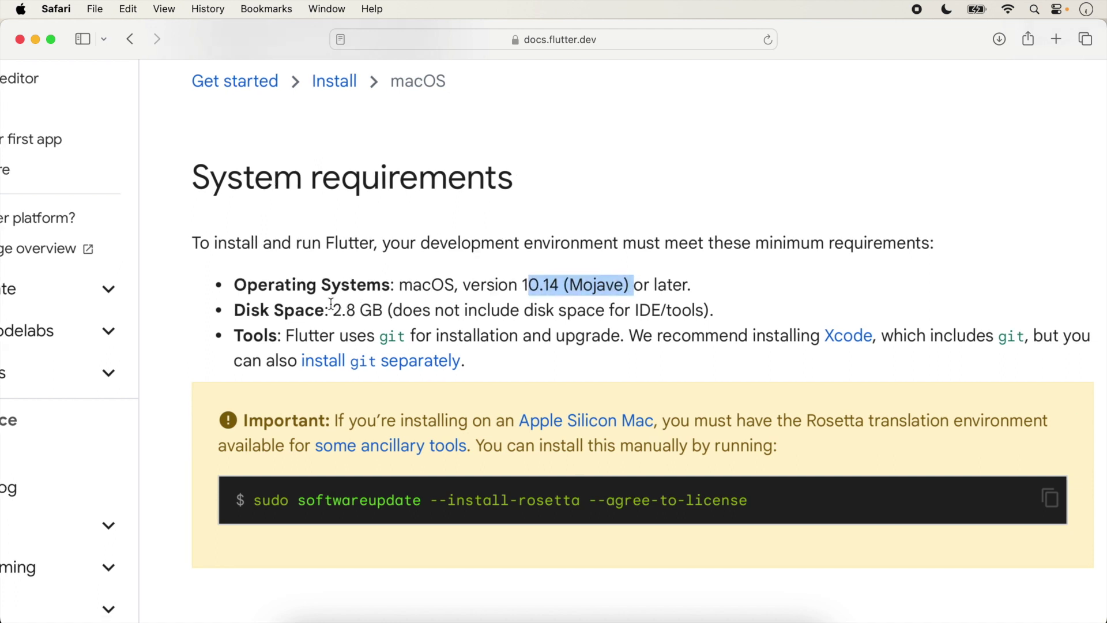
scroll(530, 311, "down", 3)
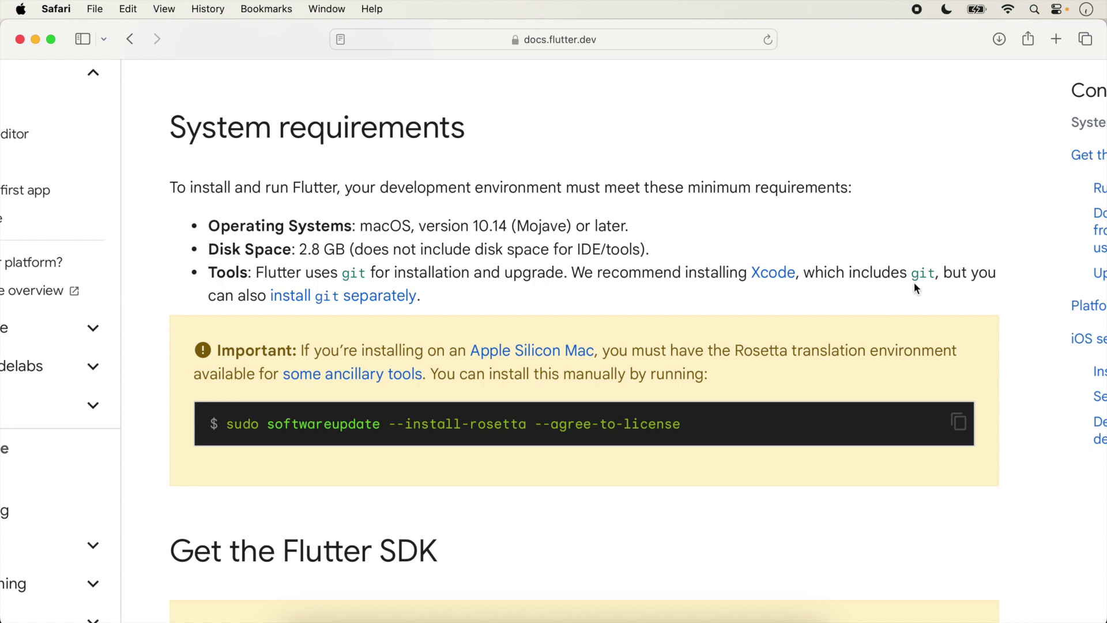
scroll(479, 300, "down", 3)
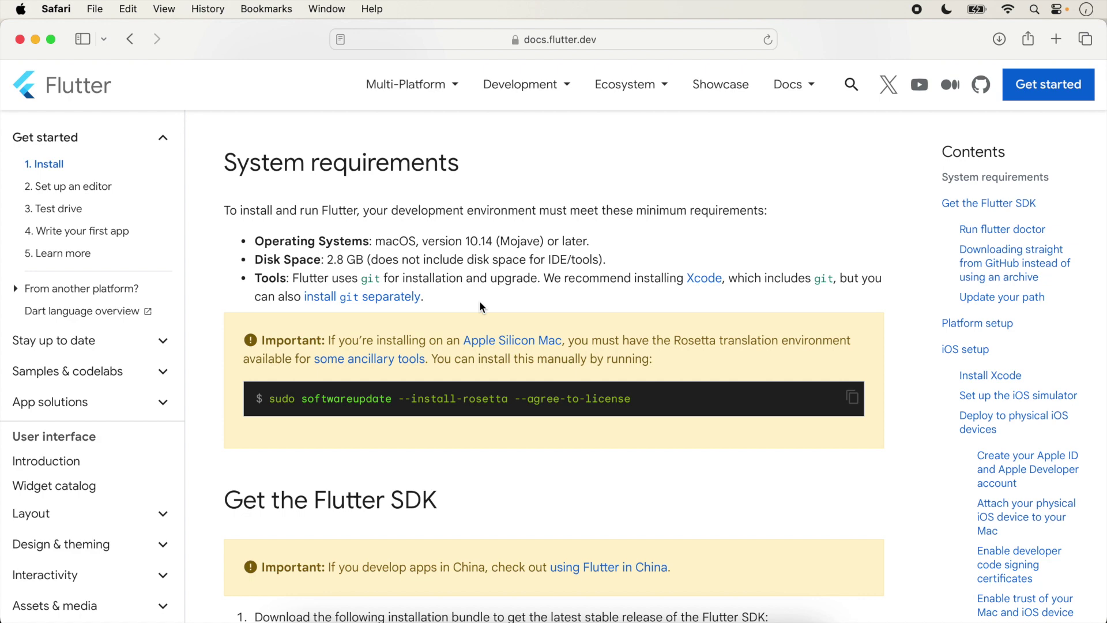
scroll(479, 300, "up", 3)
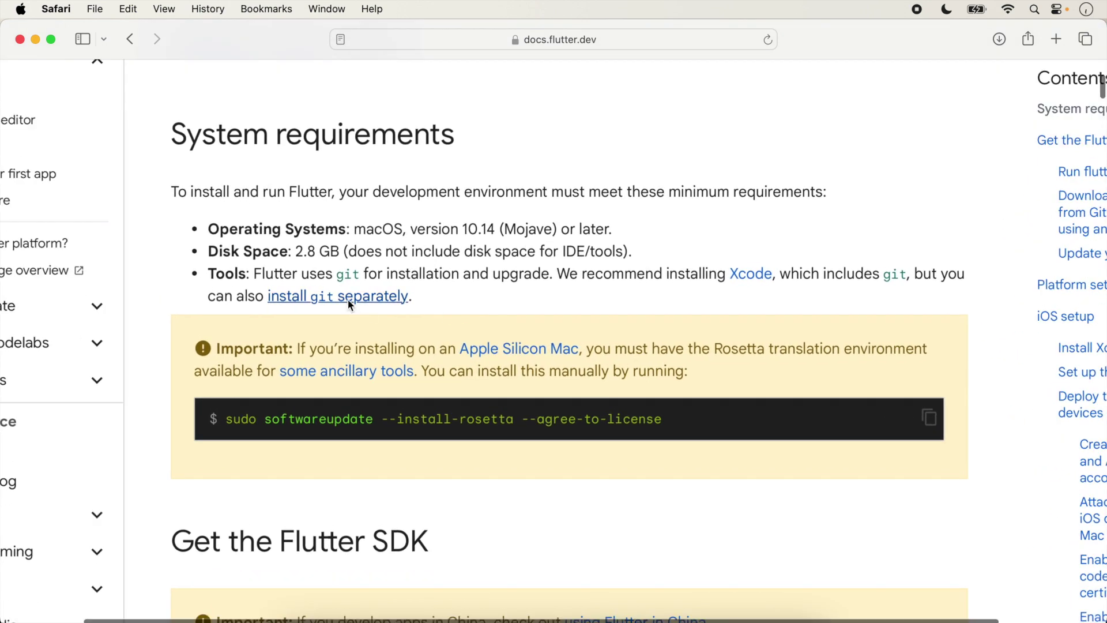
Step: Open the "install git separately" link in a new tab and view Git's macOS download options
right_click(350, 305)
left_click(376, 309)
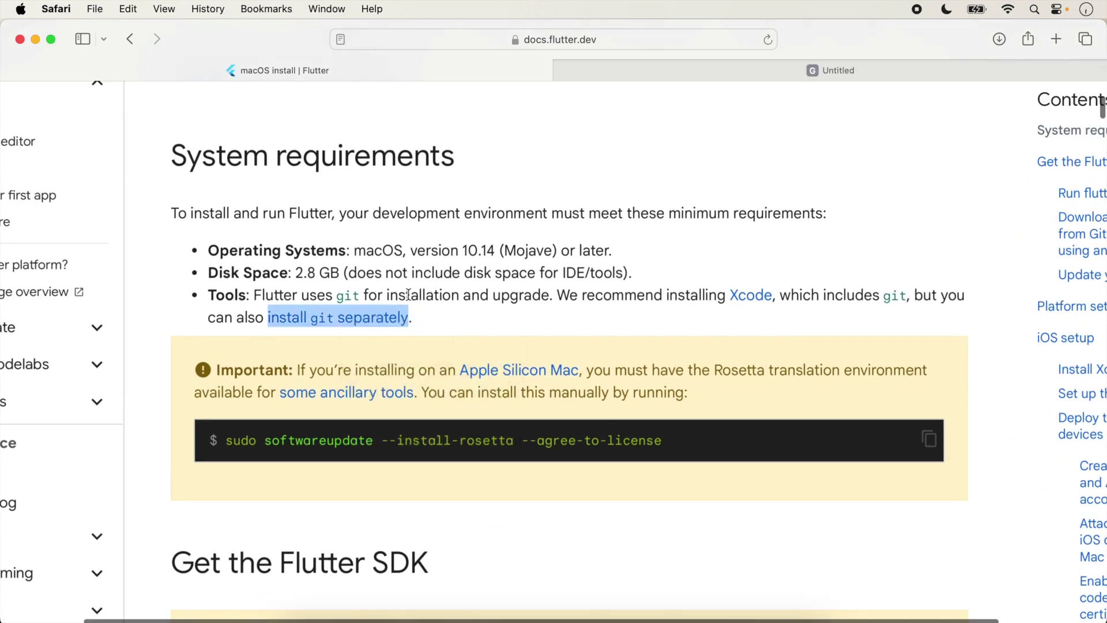
left_click(739, 75)
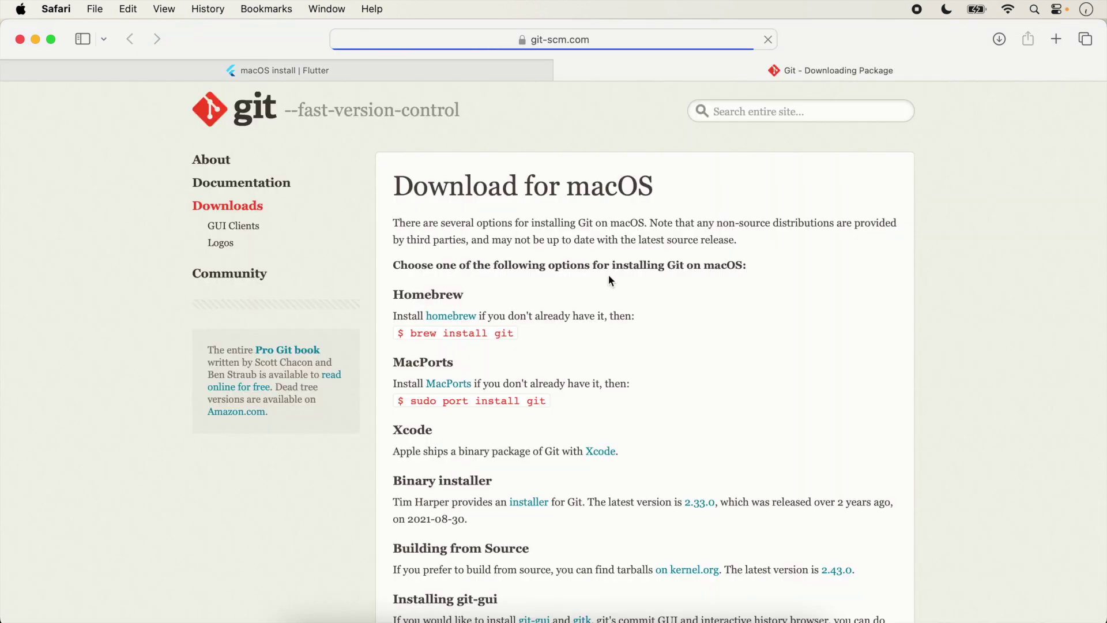
scroll(611, 281, "up", 3)
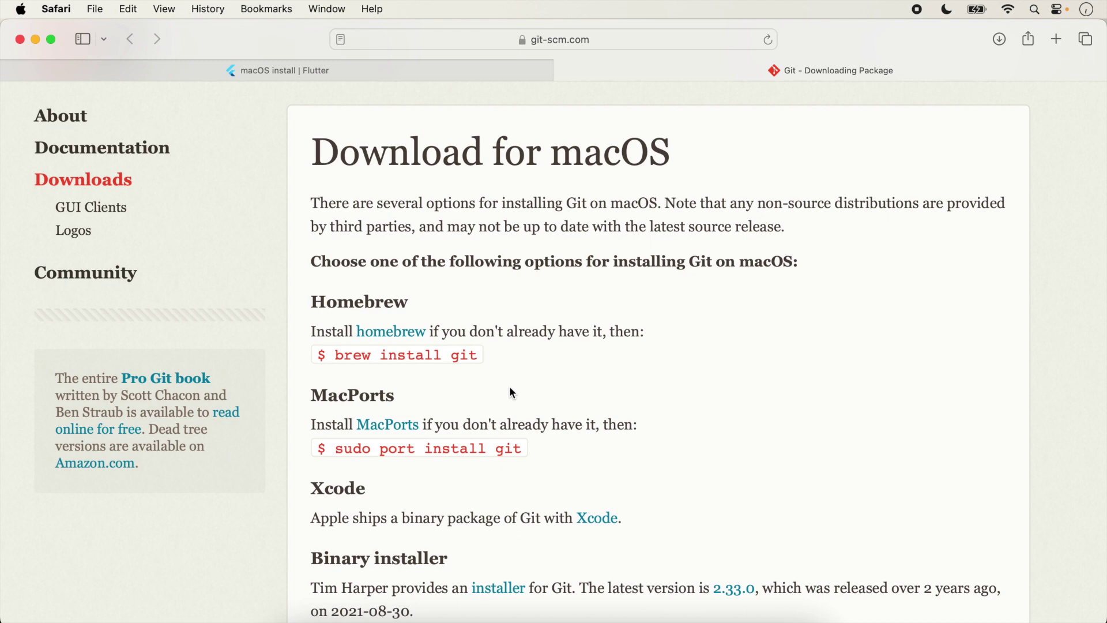
Step: Open the homebrew link from the Git page in a new tab and examine Homebrew's install command
left_click_drag(311, 302, 400, 324)
right_click(400, 328)
left_click(438, 339)
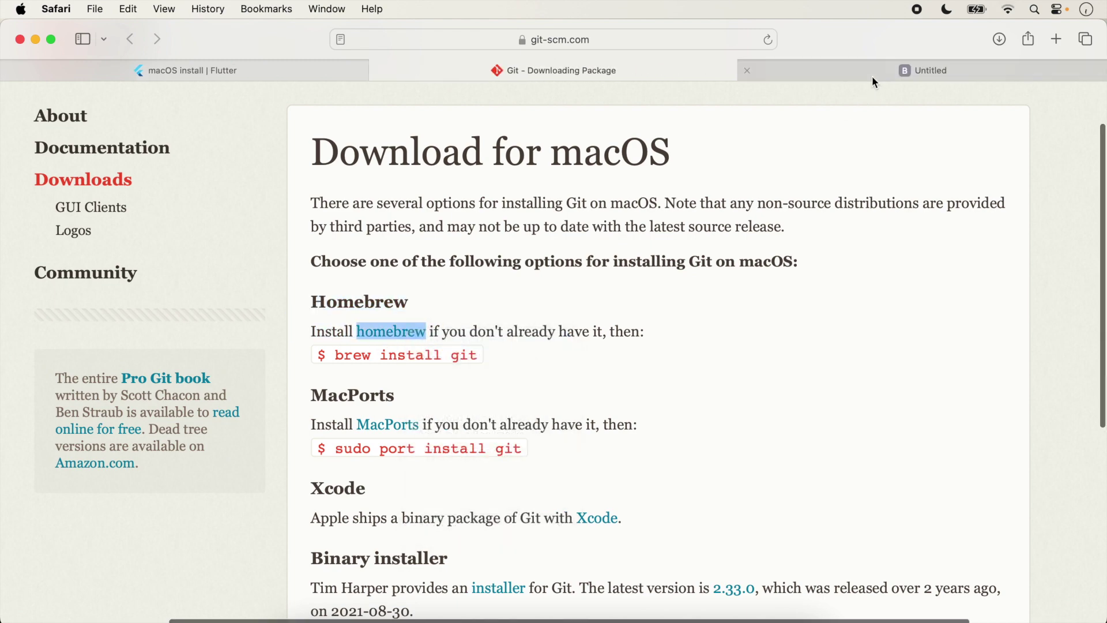
left_click(860, 70)
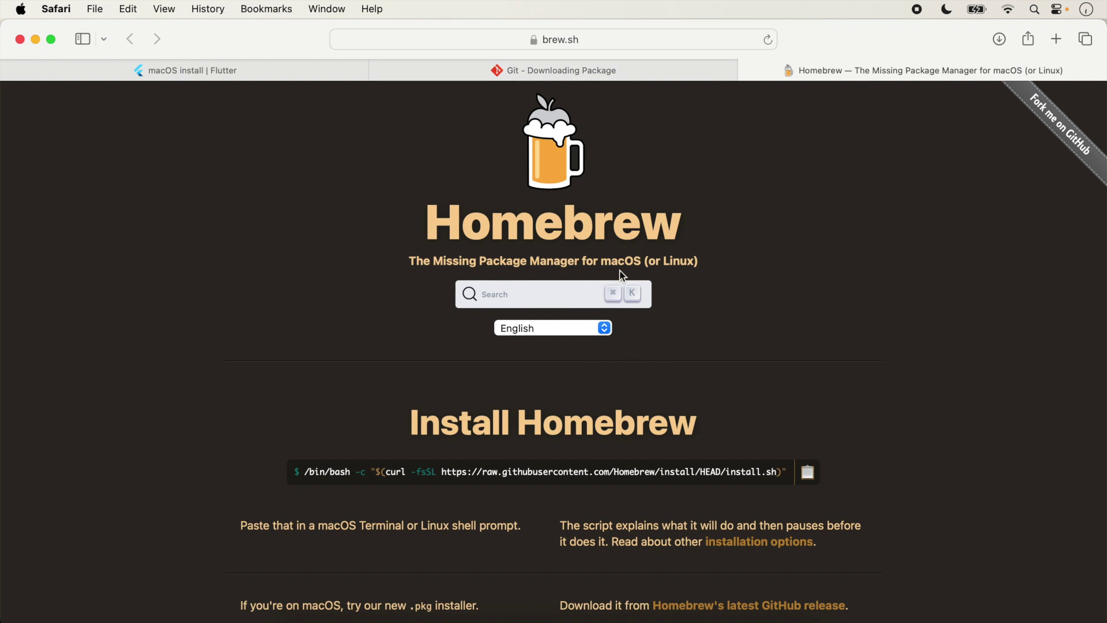
scroll(622, 274, "down", 2)
scroll(679, 431, "up", 3)
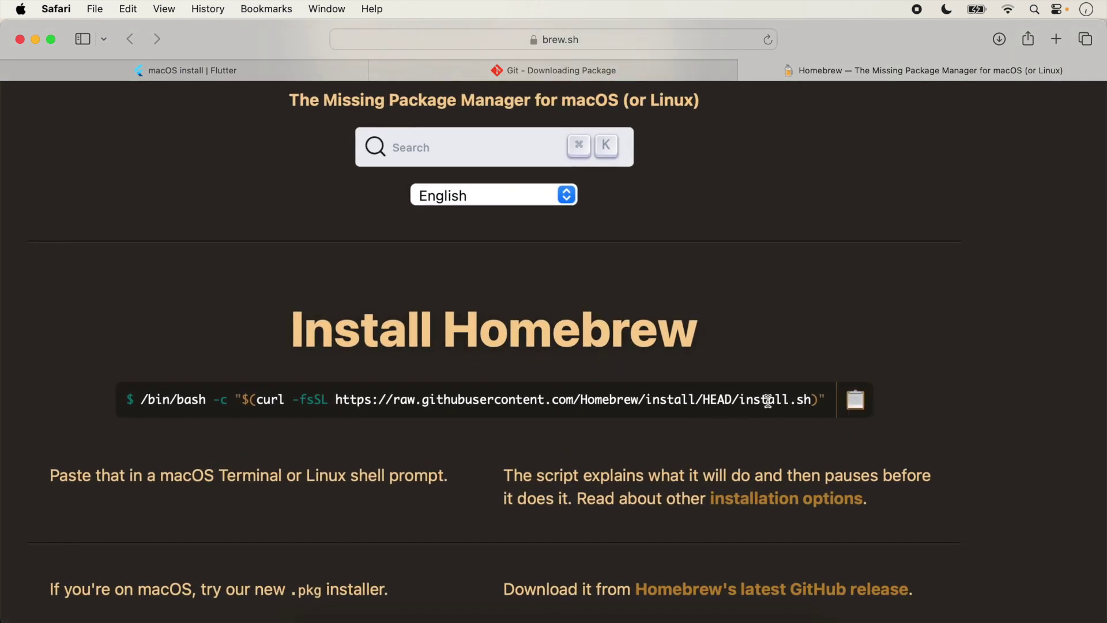
scroll(821, 329, "down", 3)
Step: Return to the Git download page and review the "brew install git" command and the Xcode option
key("ctrl+shift+Tab")
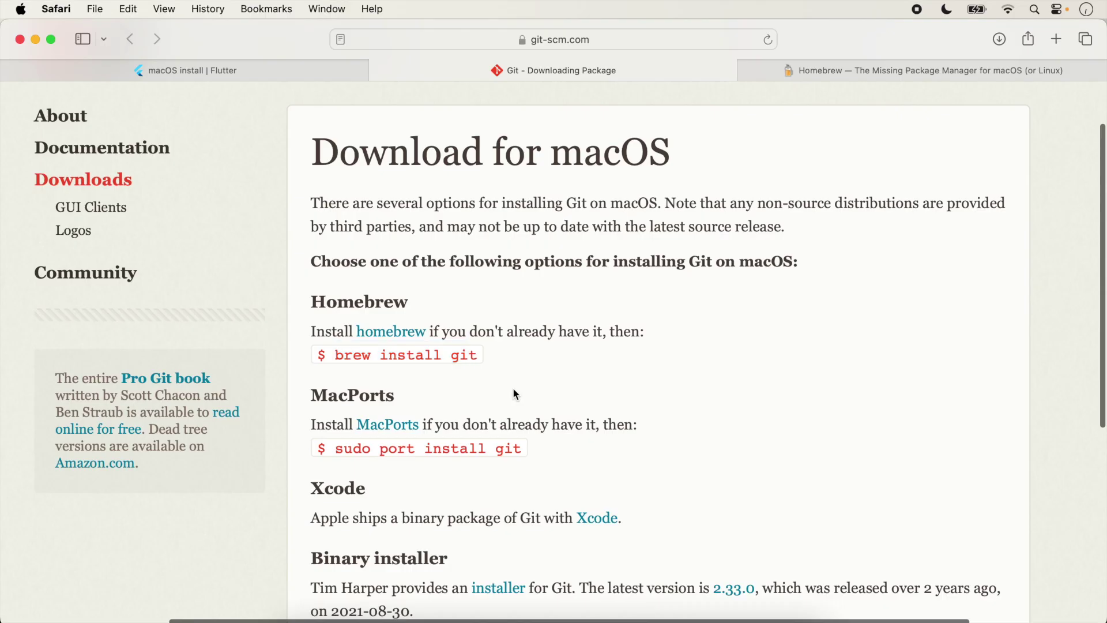
left_click_drag(333, 354, 495, 358)
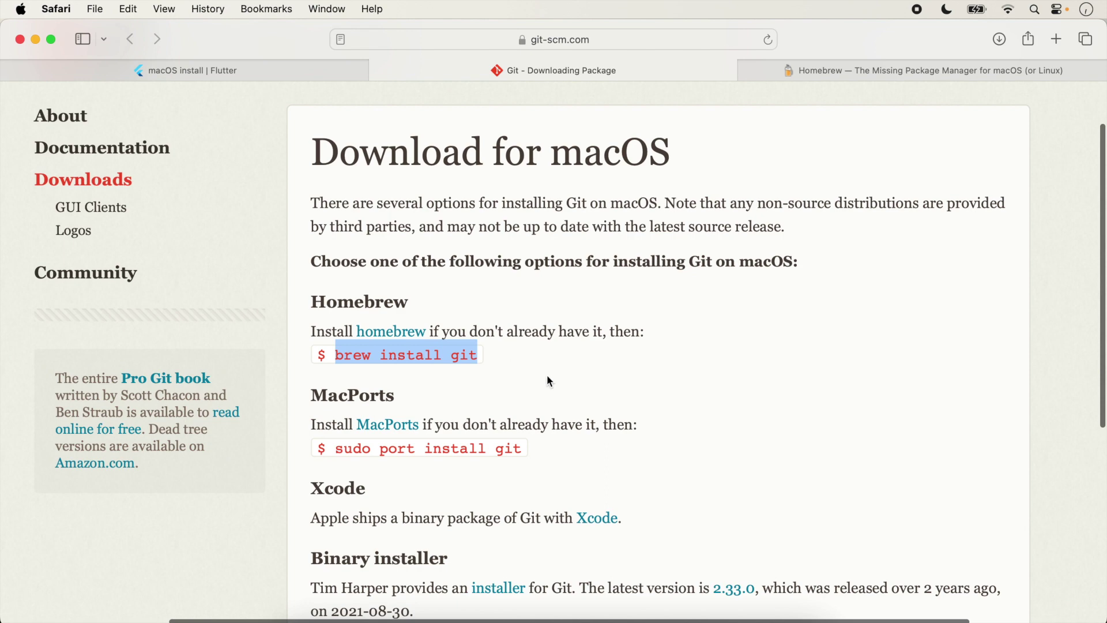
scroll(546, 375, "down", 5)
left_click_drag(317, 236, 623, 281)
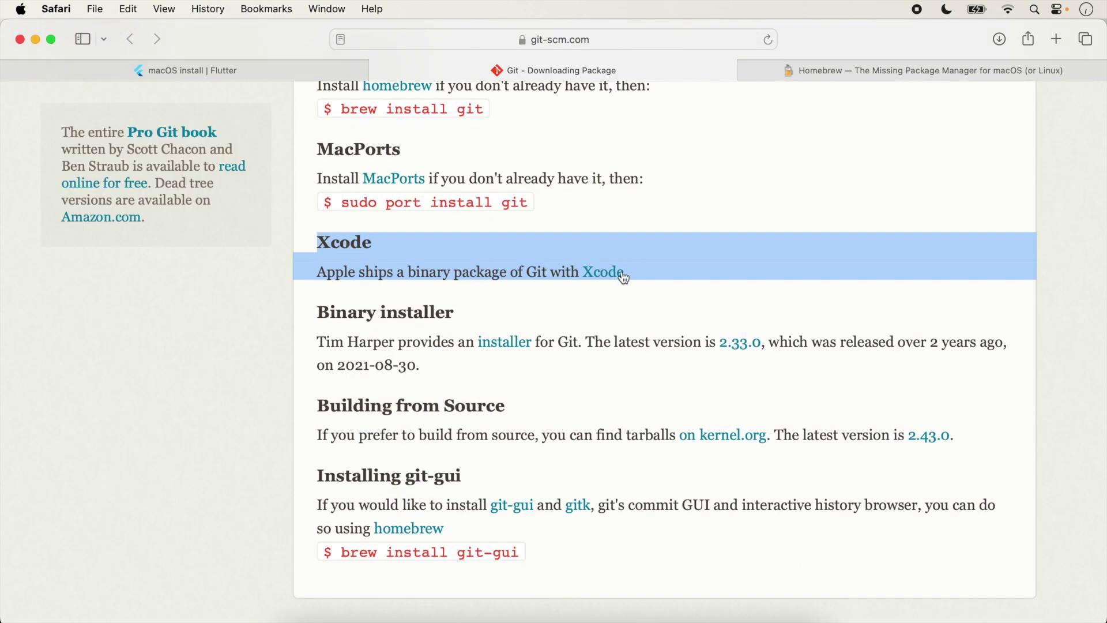
scroll(623, 282, "up", 1)
scroll(623, 272, "up", 4)
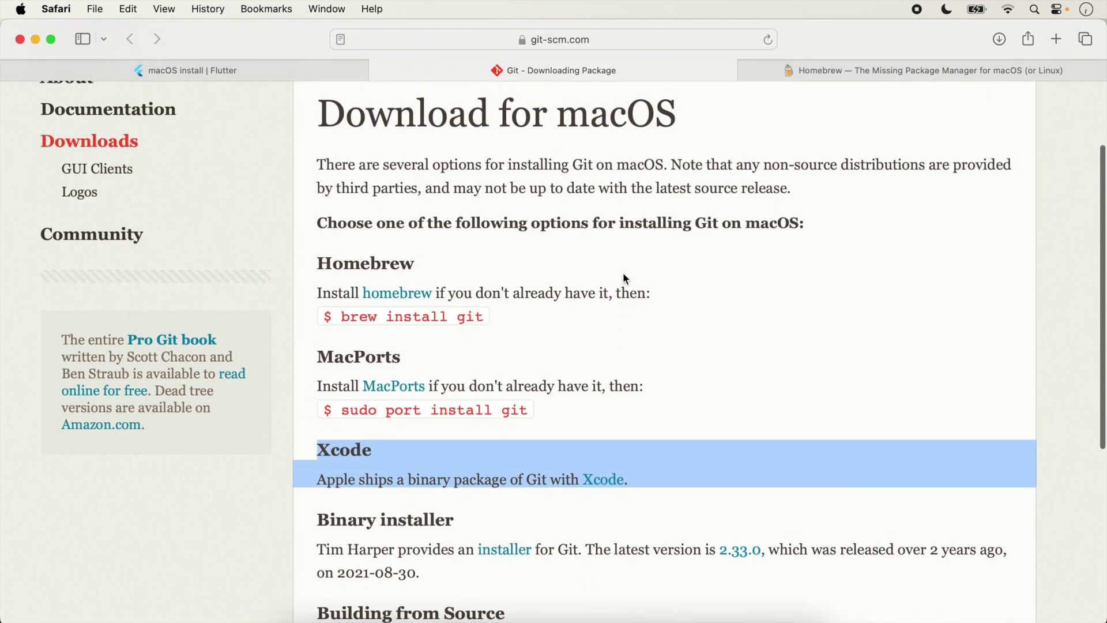
scroll(623, 279, "up", 2)
Step: Return to the Flutter macOS install guide and compare the Intel and Apple Silicon SDK bundles
left_click(286, 70)
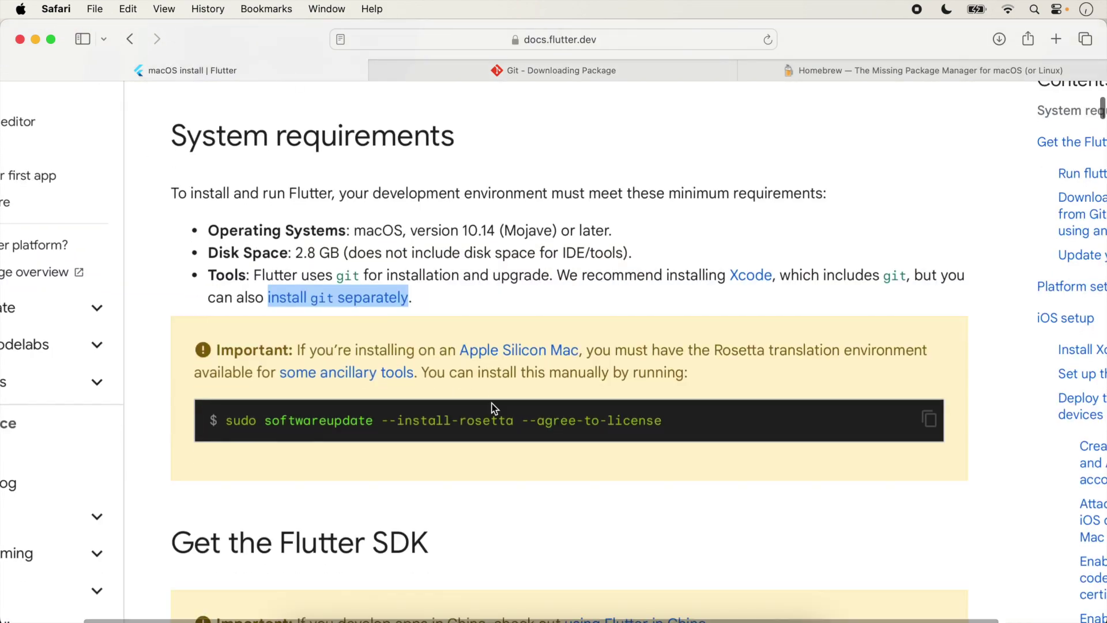
scroll(551, 287, "down", 5)
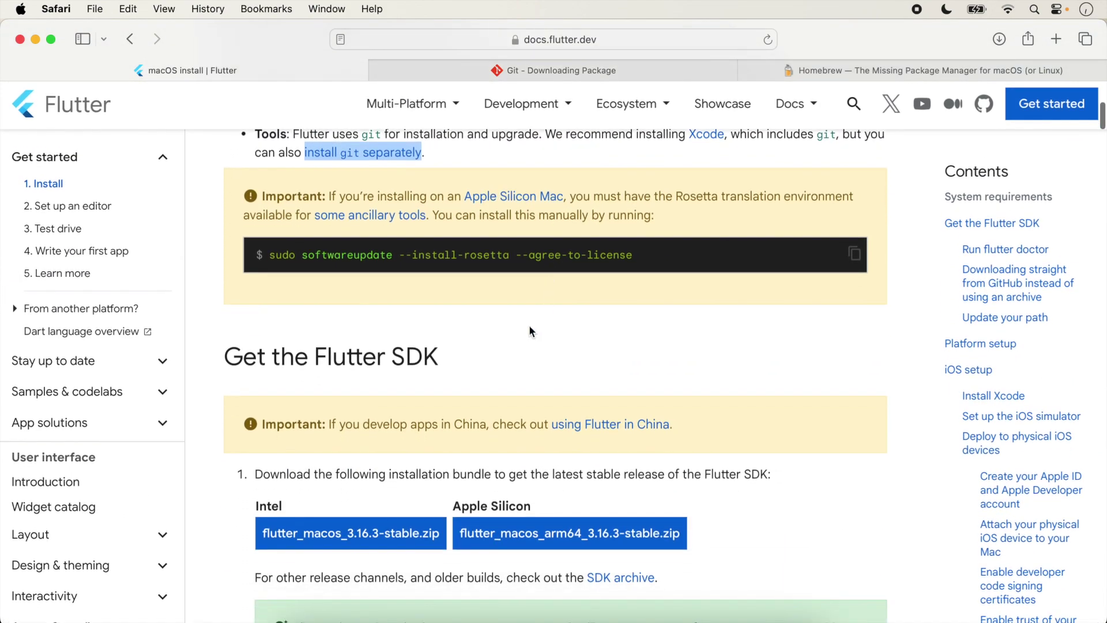
scroll(437, 328, "down", 3)
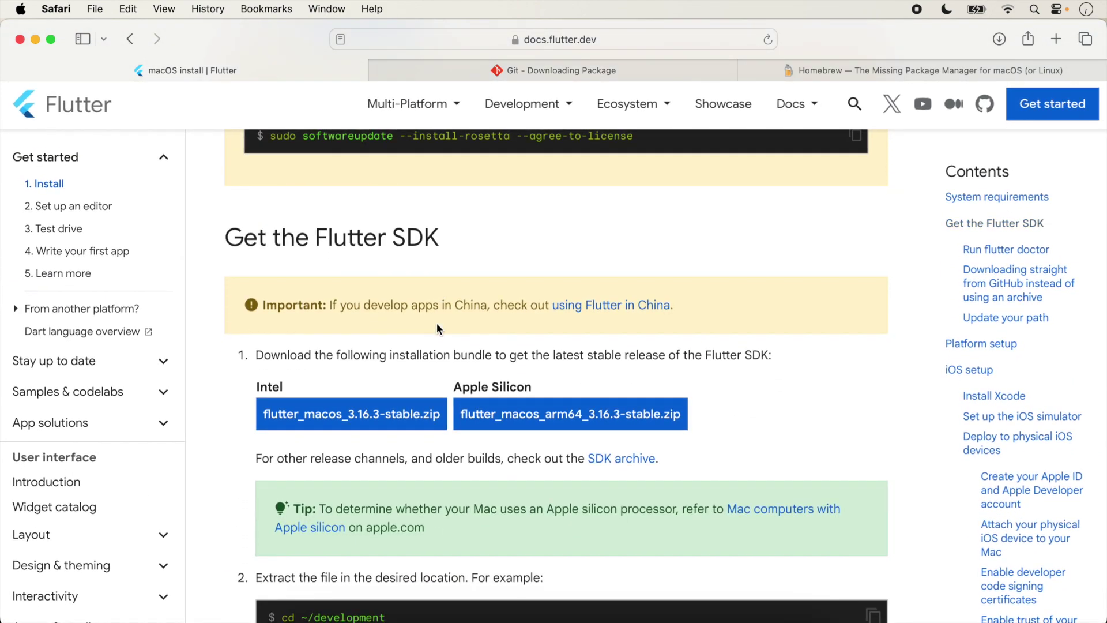
scroll(422, 415, "down", 2)
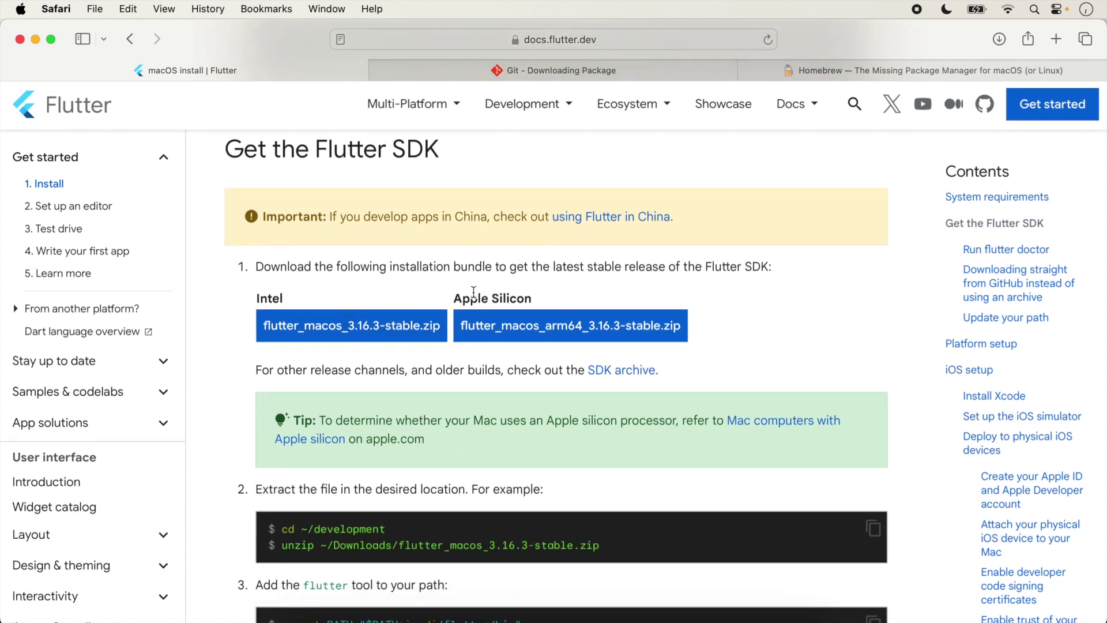
left_click_drag(448, 299, 522, 294)
left_click(278, 292)
Step: Check the processor type in About This Mac, then close the information window
left_click(21, 12)
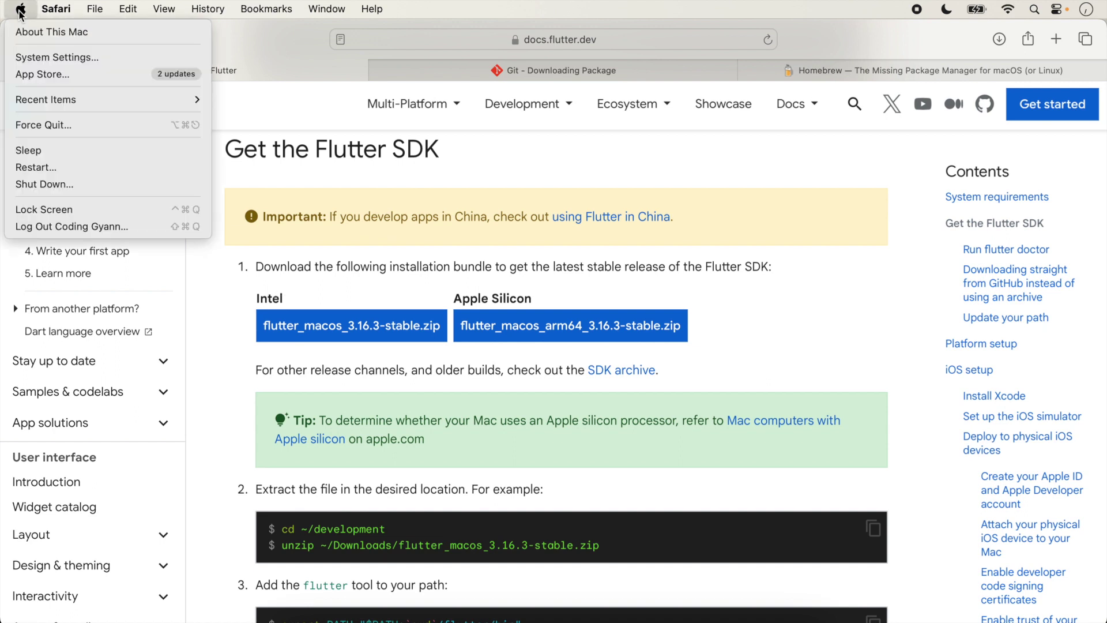
left_click(26, 32)
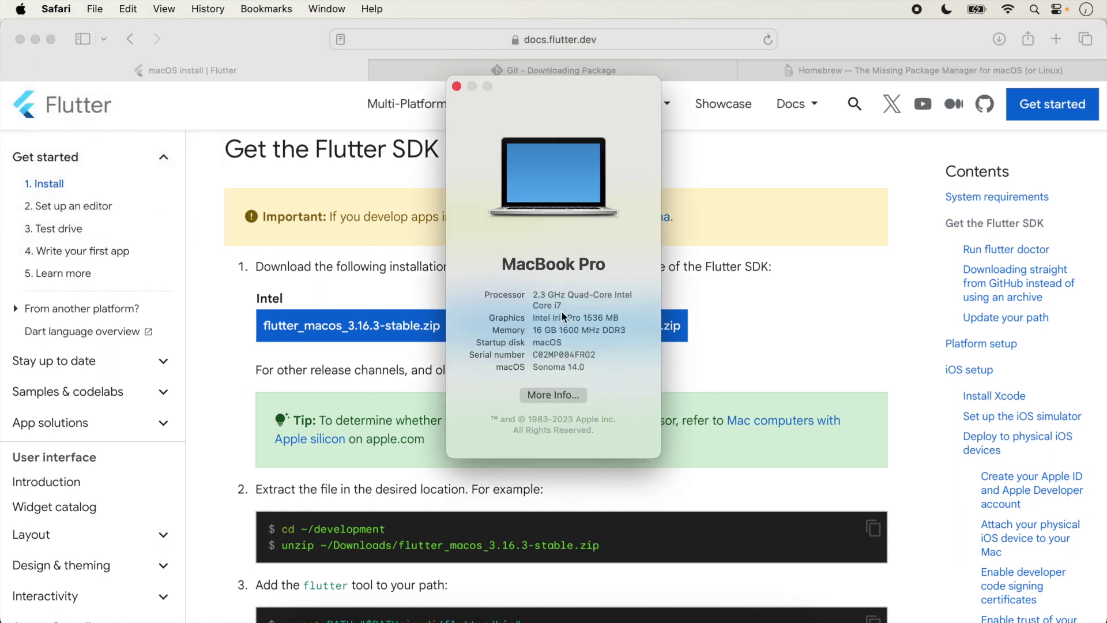
left_click_drag(533, 295, 584, 310)
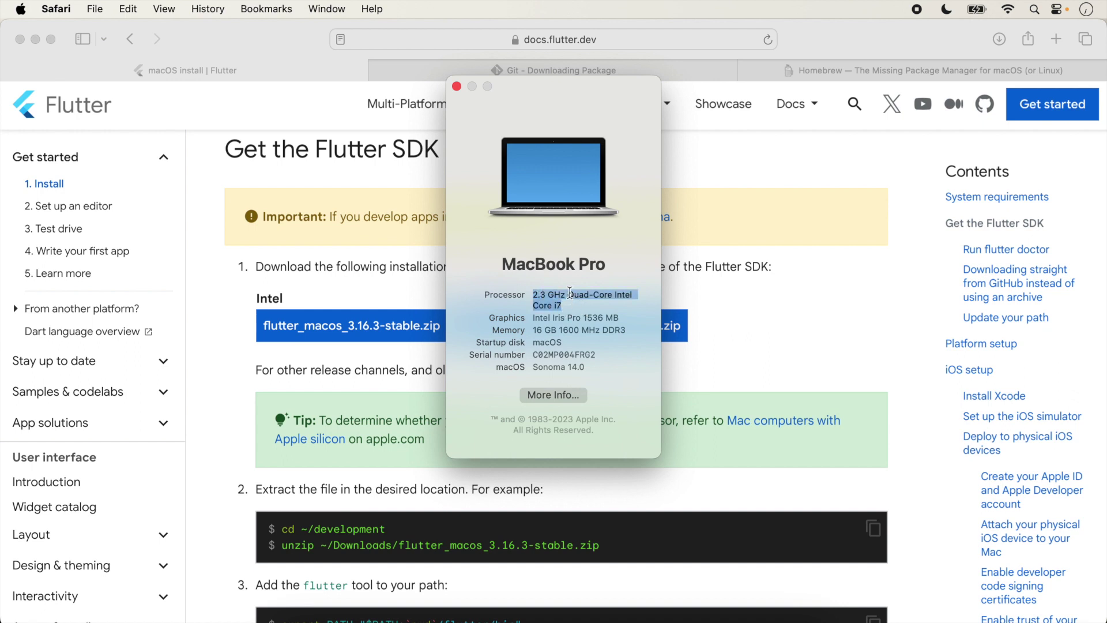
left_click(569, 293)
left_click_drag(568, 295, 574, 312)
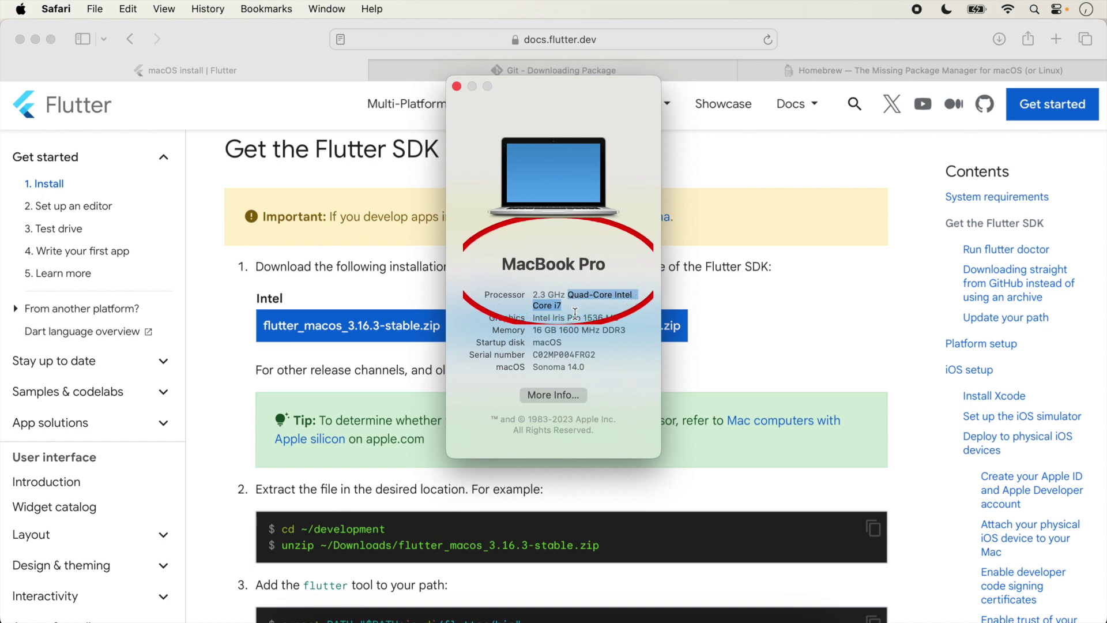
left_click(456, 85)
Step: Download the Intel bundle flutter_macos_3.16.3-stable.zip, allowing downloads from docs.flutter.dev
scroll(363, 268, "up", 1)
scroll(364, 269, "down", 1)
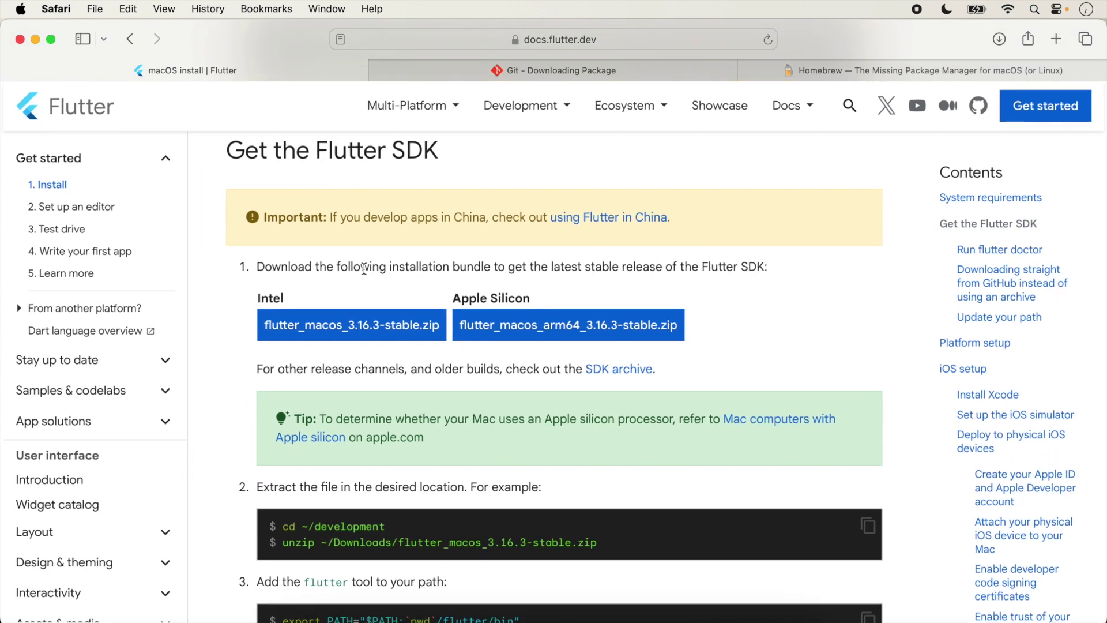
left_click(397, 336)
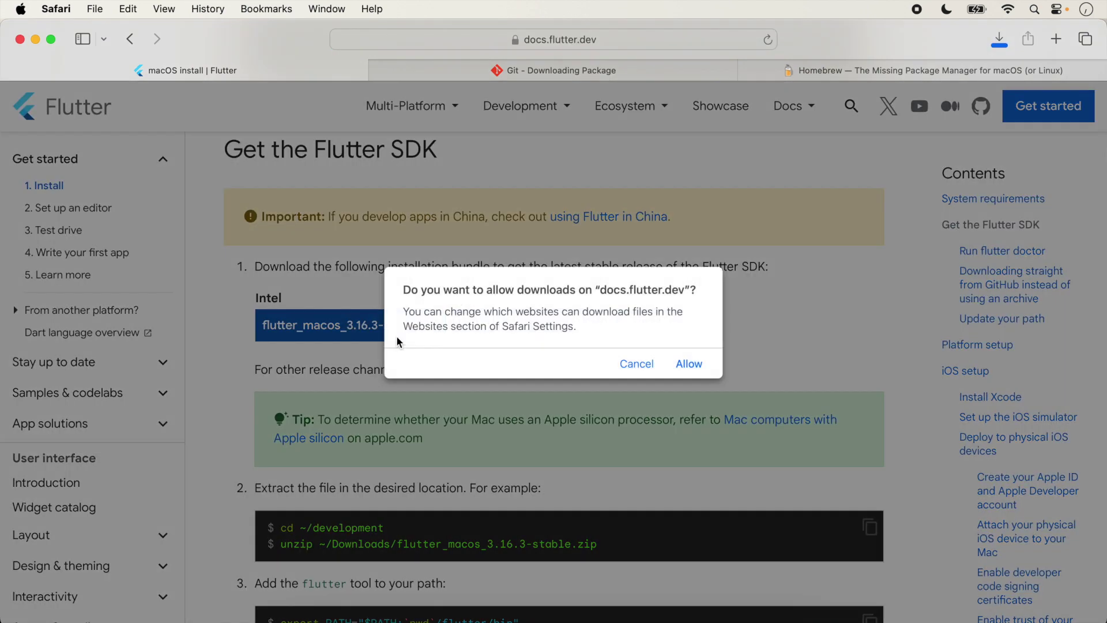
left_click(695, 367)
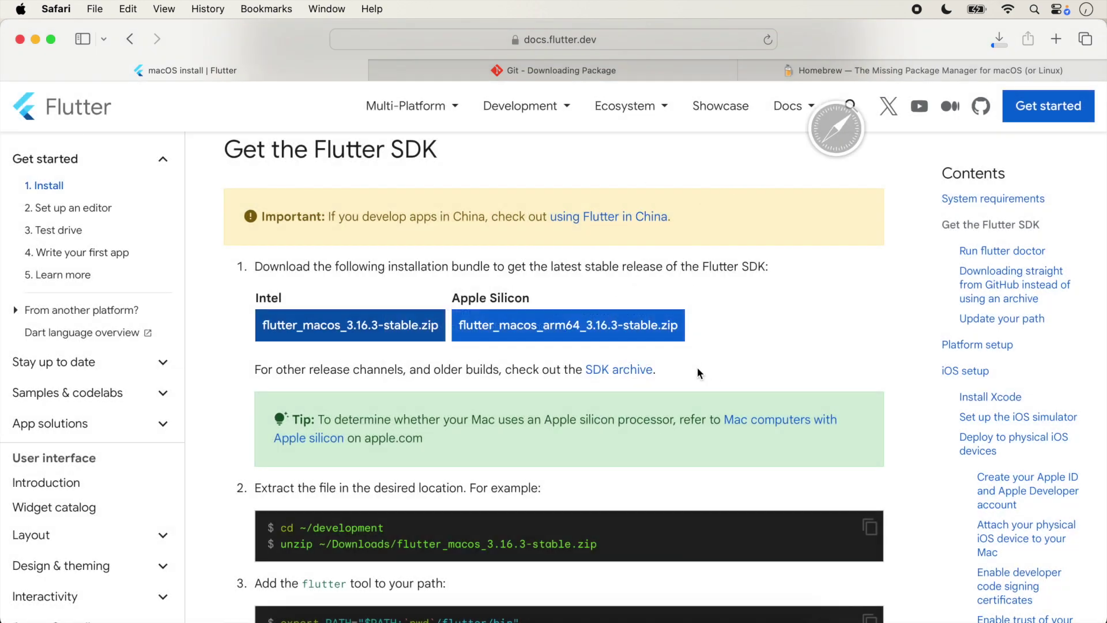
Step: Check the SDK download, then create a folder named development inside Documents in Finder
left_click(994, 40)
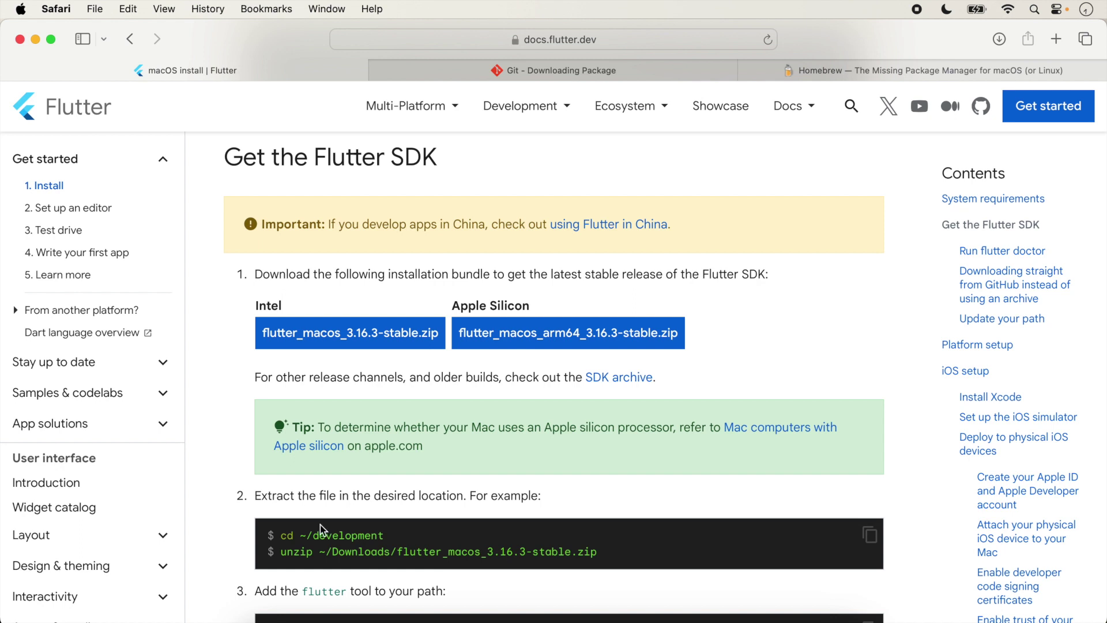
left_click(268, 607)
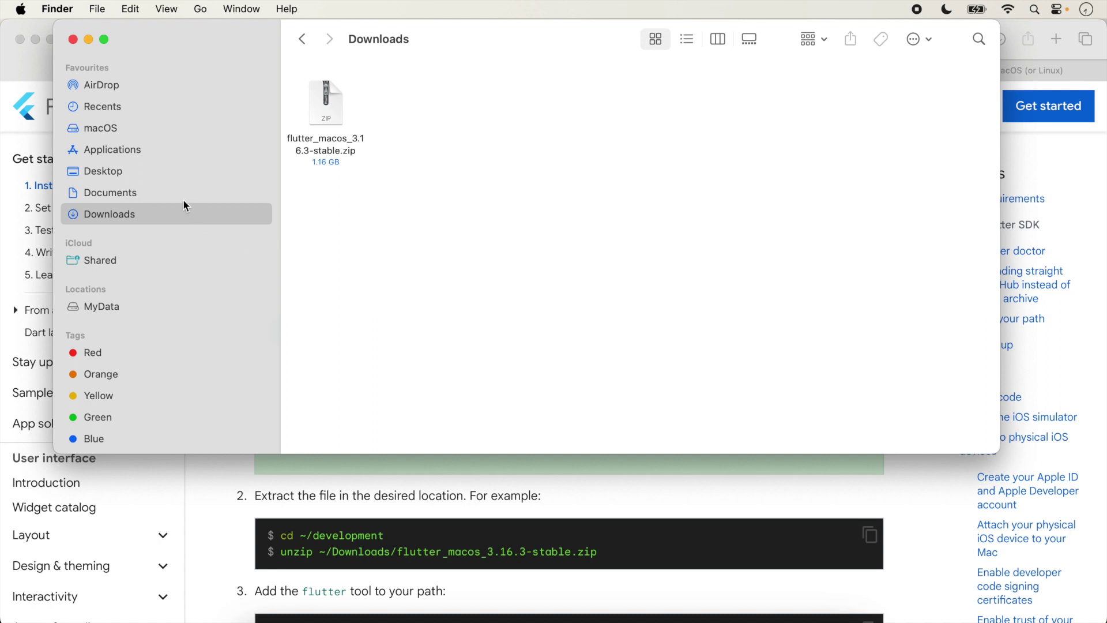
left_click(165, 199)
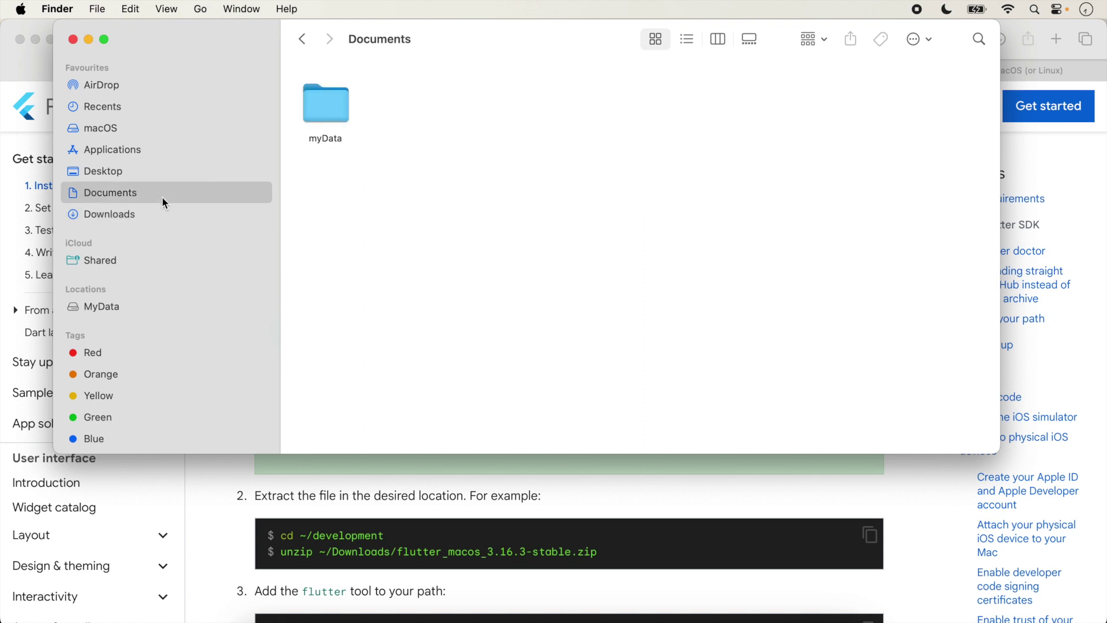
right_click(407, 195)
left_click(429, 190)
type("develo")
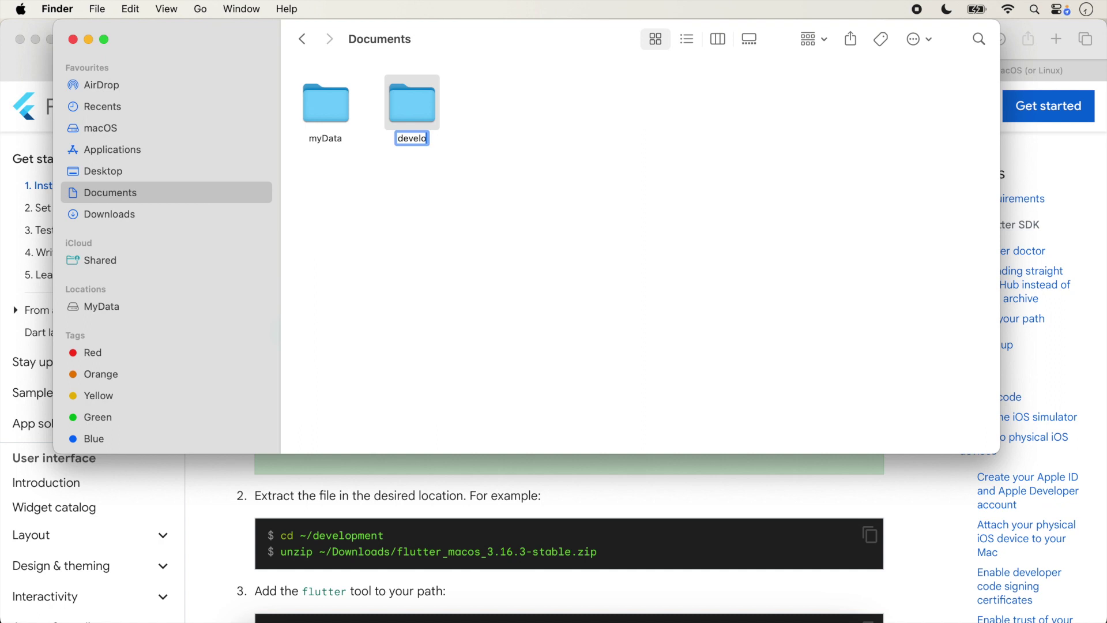
type("pment")
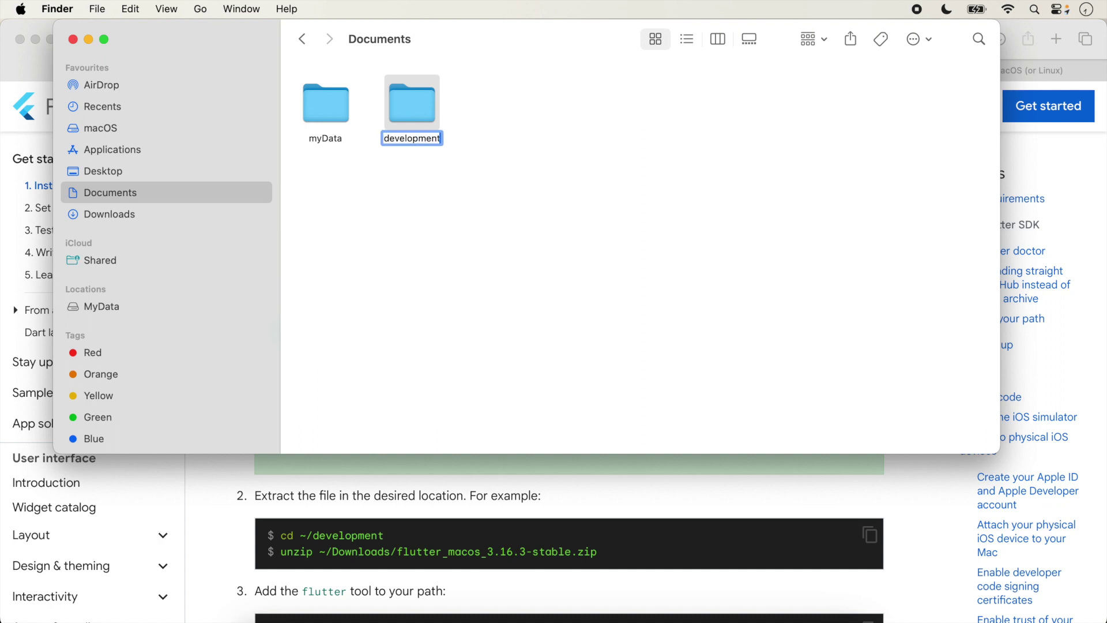
key("Return")
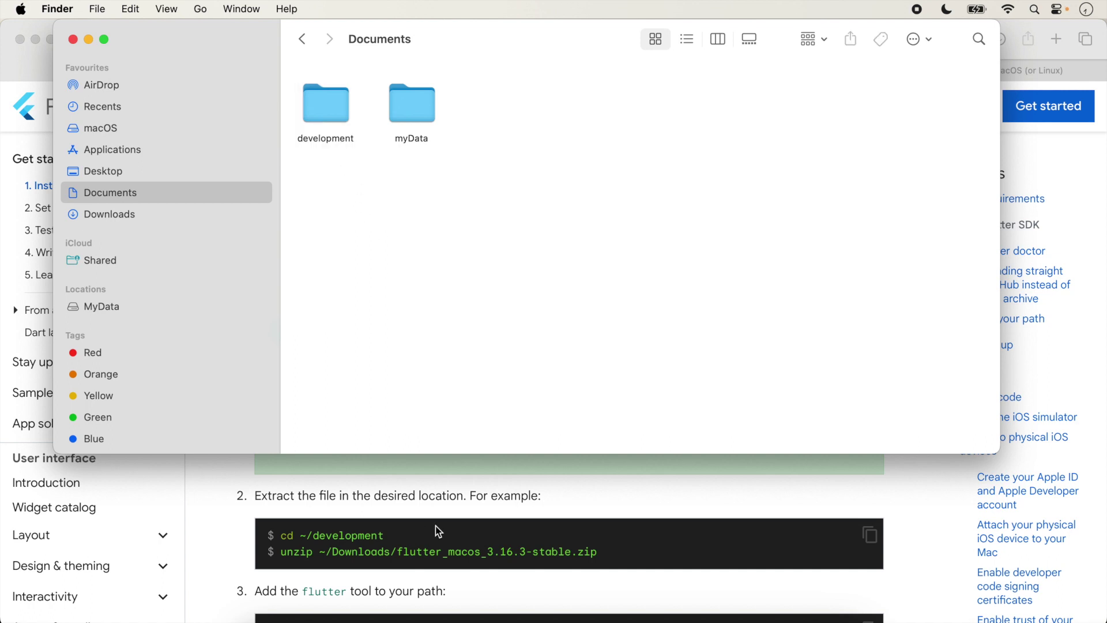
Step: Return to the install guide in Safari and copy the command "unzip ~/Downloads/flutter_macos_3.16.3-stable.zip"
left_click(592, 512)
scroll(592, 512, "down", 5)
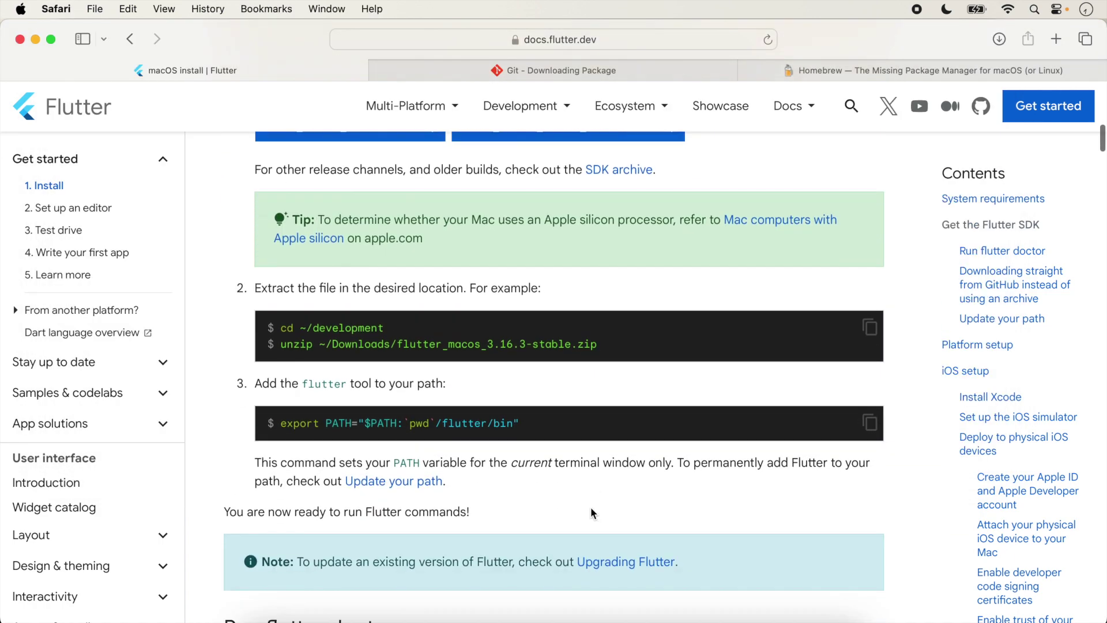
scroll(563, 341, "up", 3)
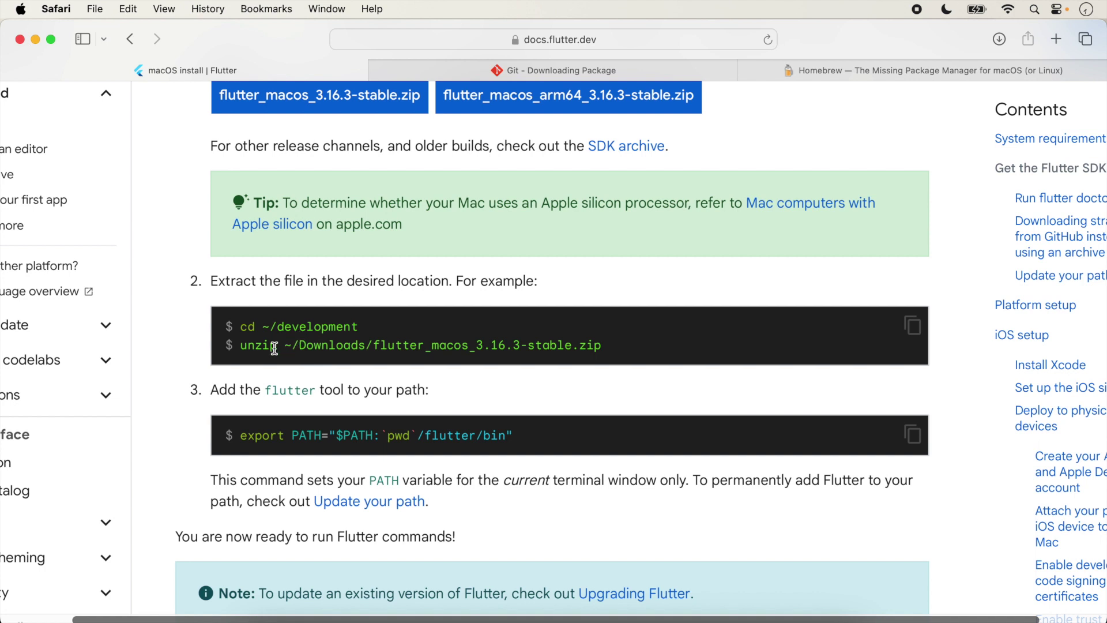
left_click_drag(241, 345, 648, 357)
key("super+c")
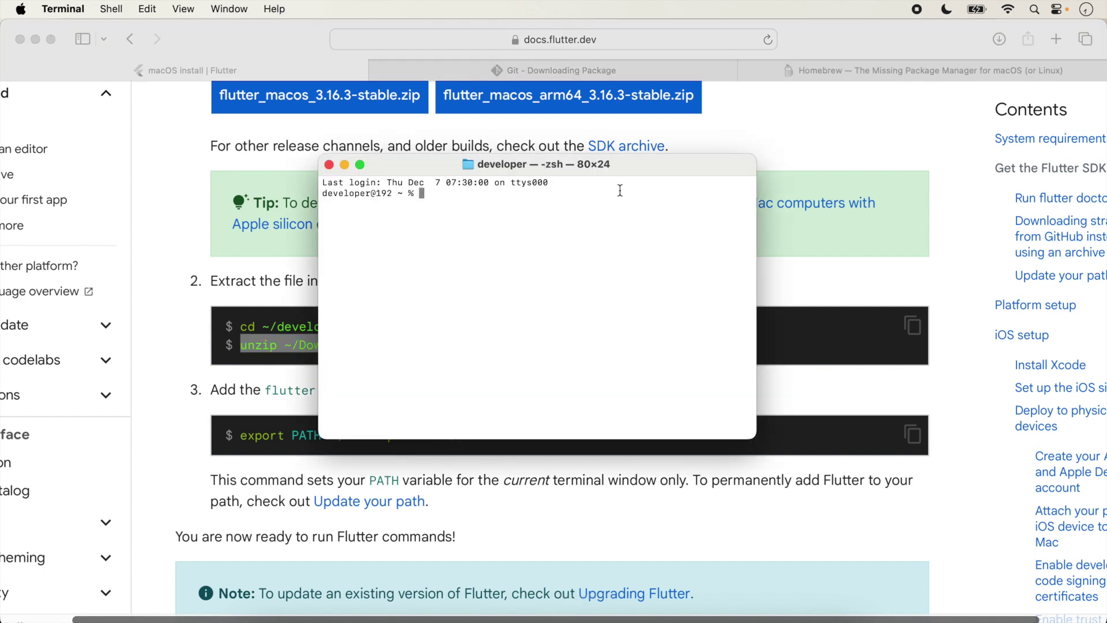
Step: In Terminal, change to Documents/development and extract the Flutter SDK there with the copied unzip command
type("cd Documents/")
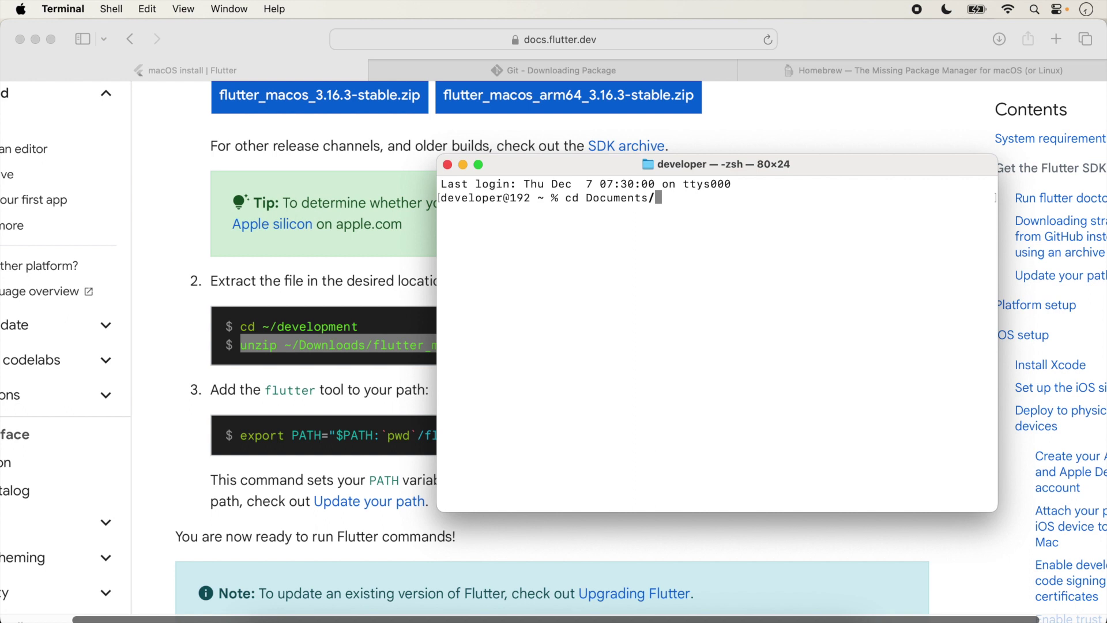
type("development")
key("Return")
key("super+v")
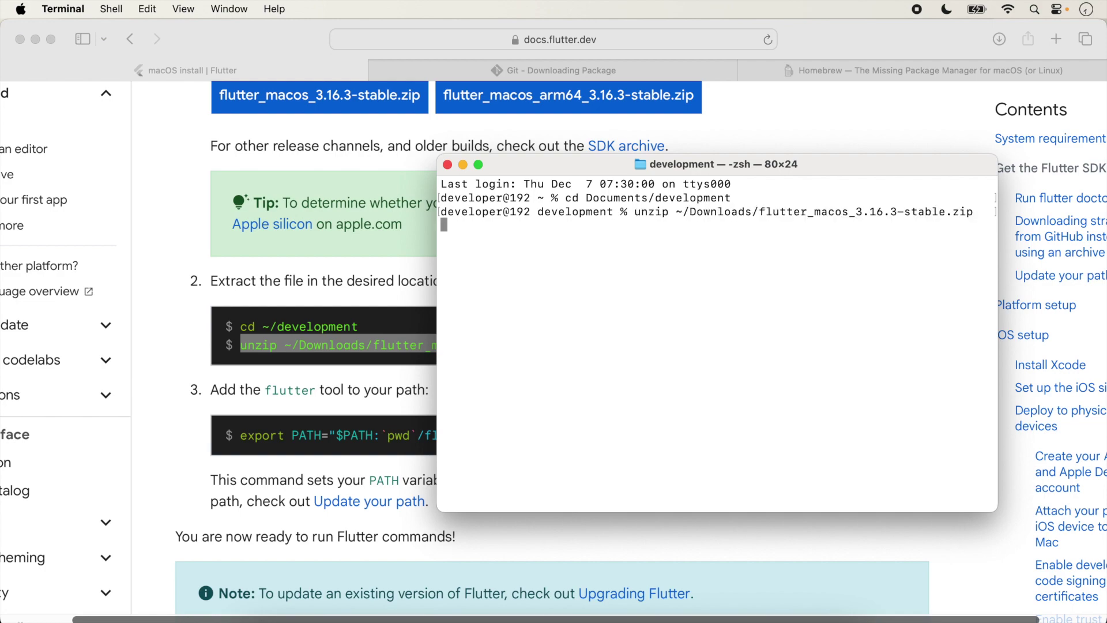
key("Return")
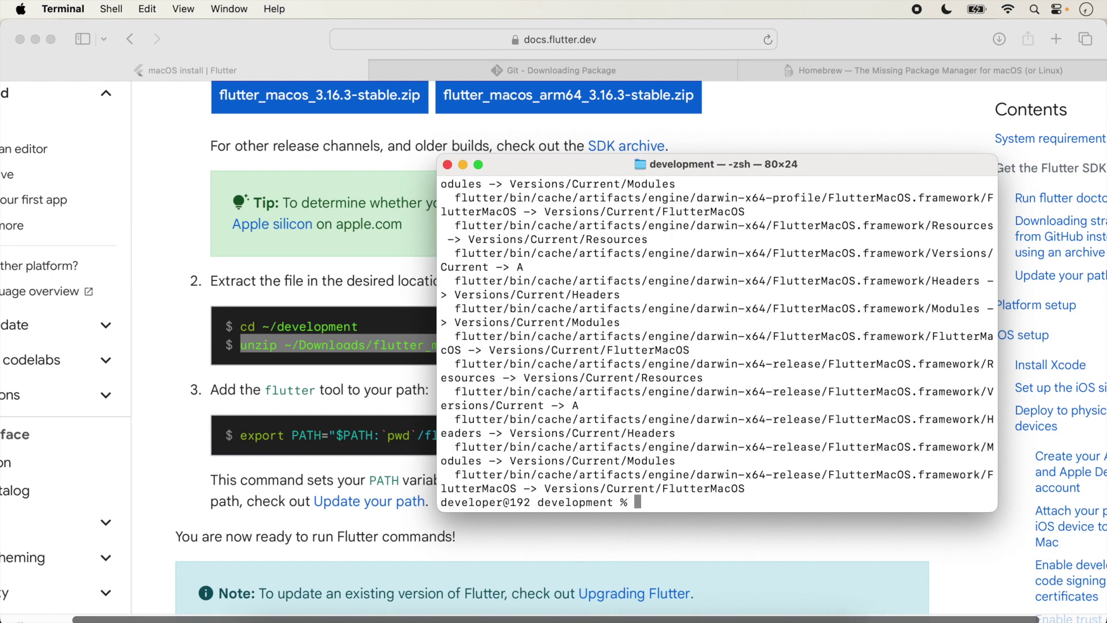
Step: Move the Terminal window aside and read the guide's instructions in Safari on adding the flutter tool to the path
left_click_drag(542, 170, 686, 90)
left_click(455, 281)
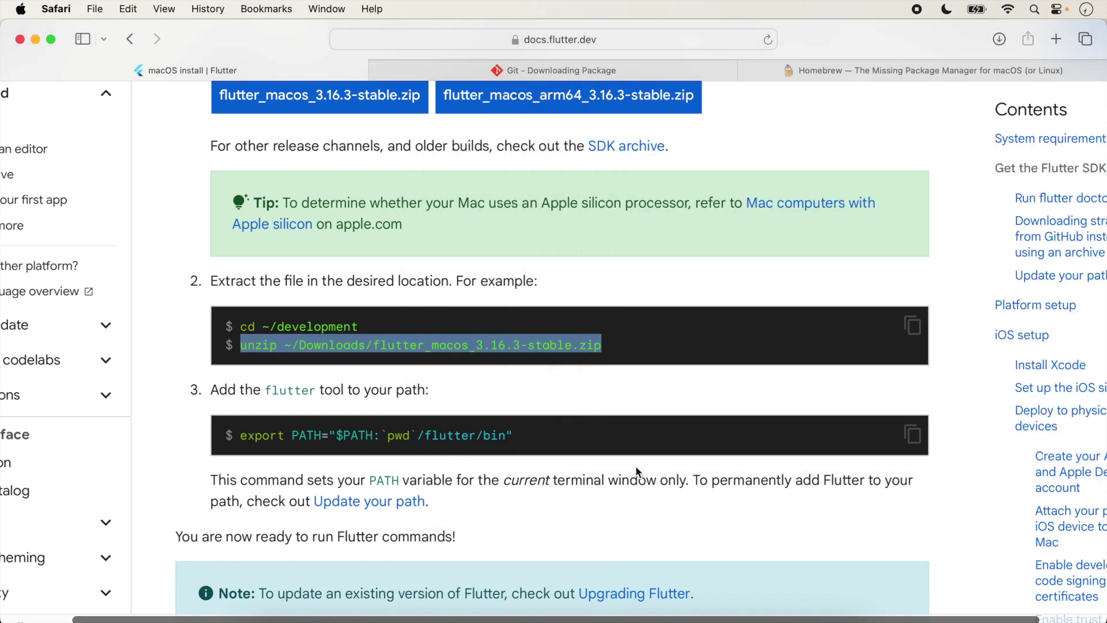
scroll(635, 470, "down", 3)
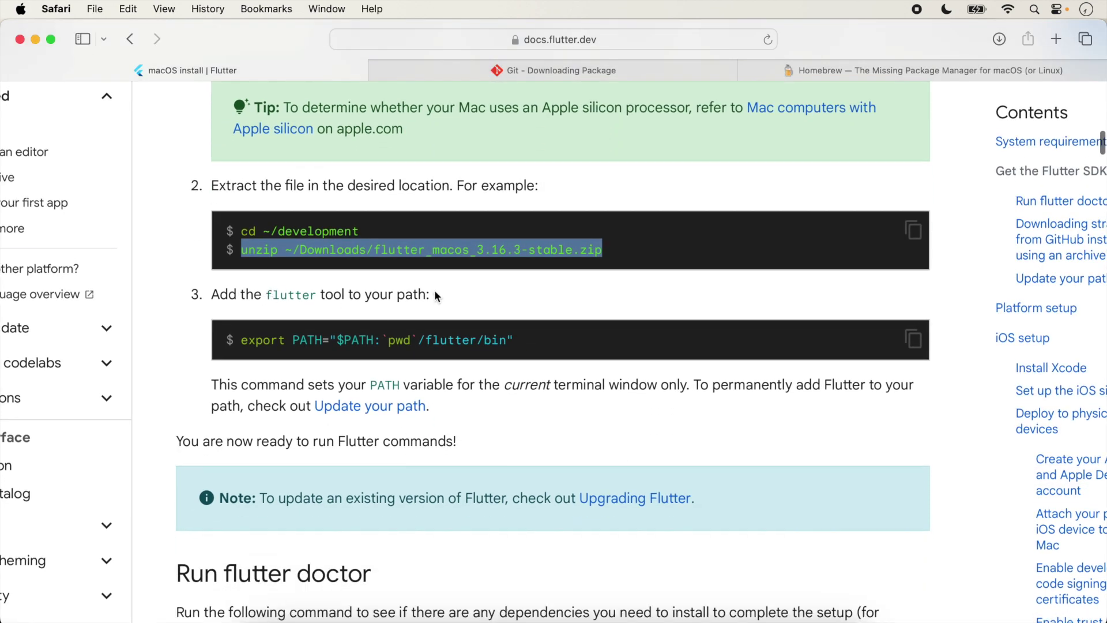
scroll(519, 369, "down", 1)
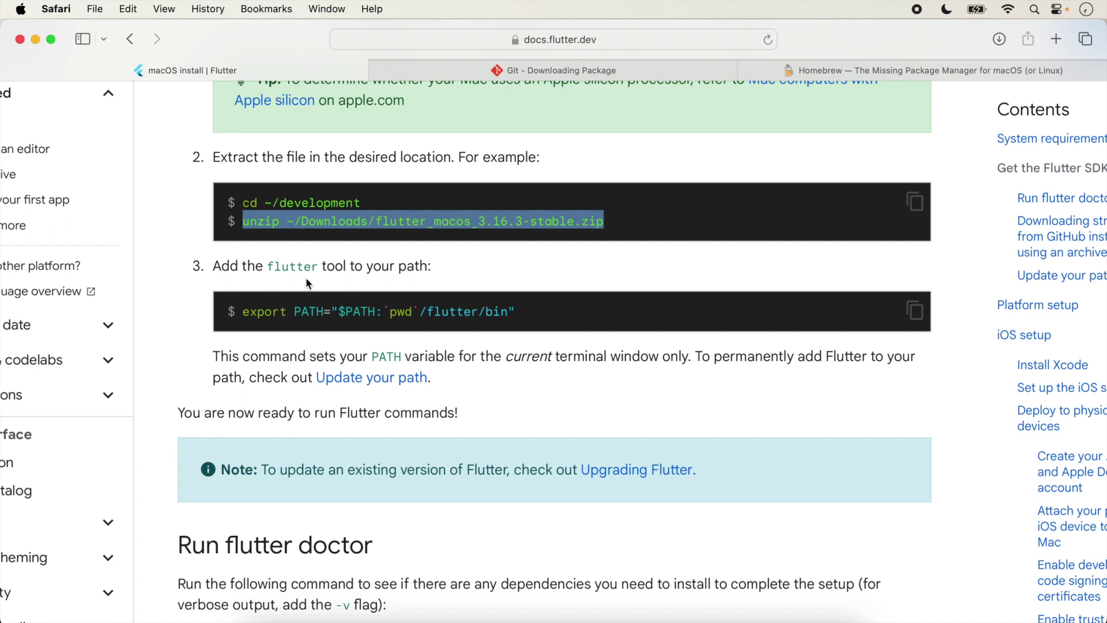
left_click_drag(212, 356, 687, 358)
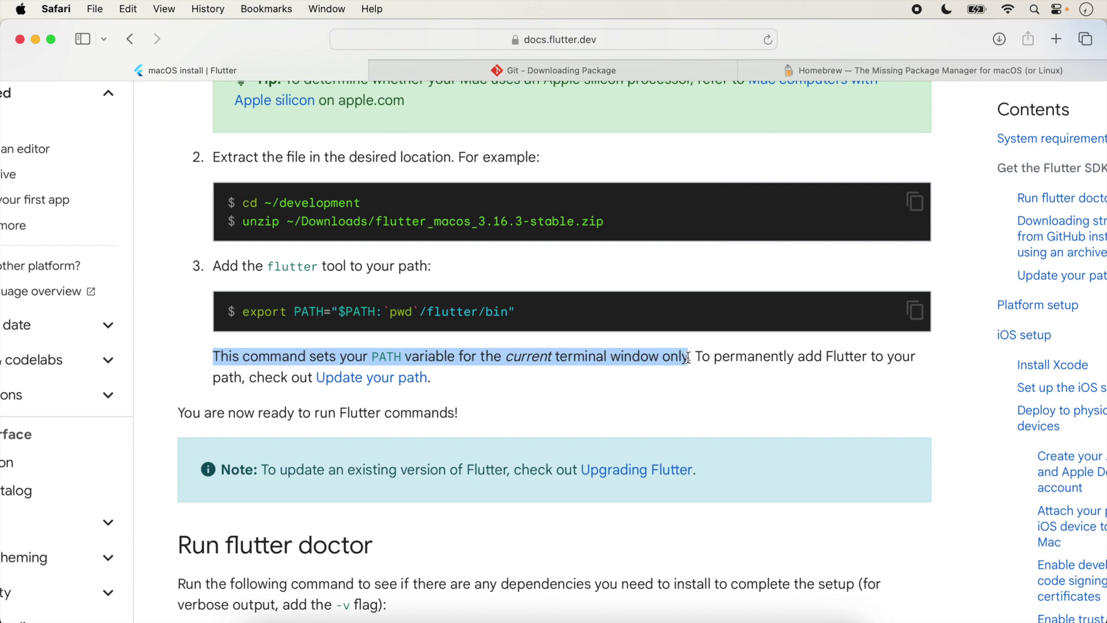
left_click(687, 358)
Step: Switch to Terminal and, from the home directory with the output cleared, run flutter to test whether the command is available
left_click(581, 616)
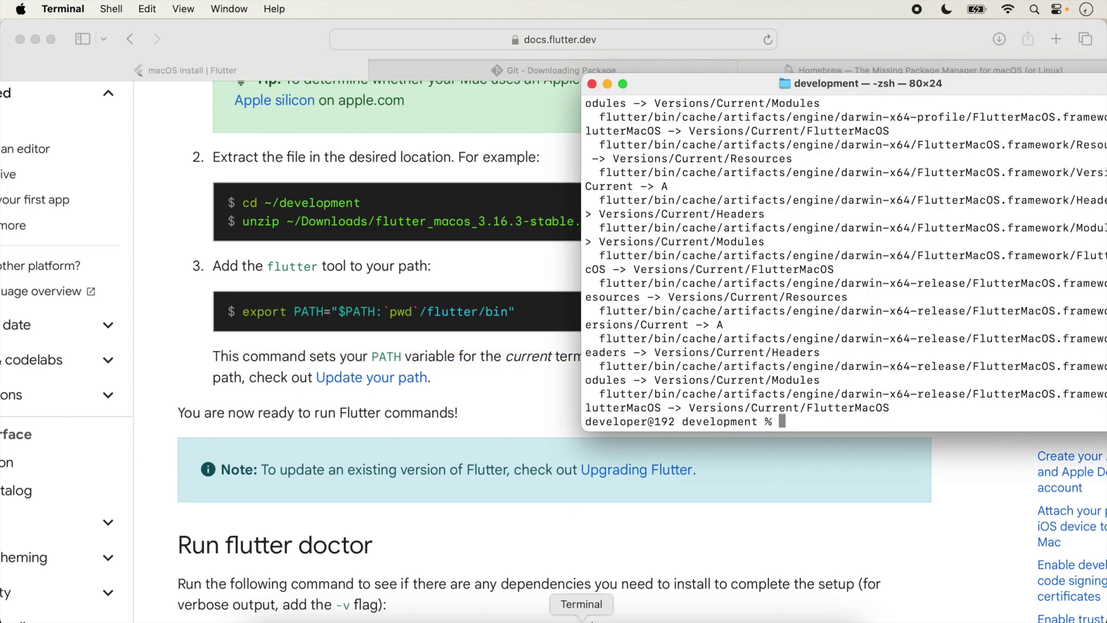
left_click_drag(680, 84, 437, 29)
type("clear")
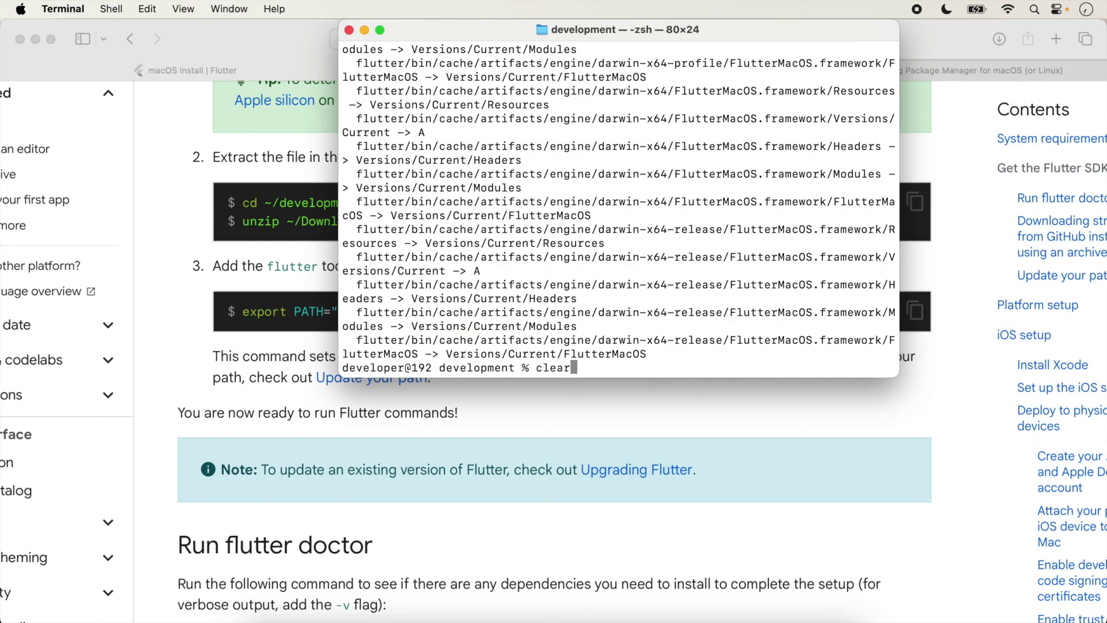
key("Return")
type("cd")
key("Return")
left_click_drag(693, 34, 870, 36)
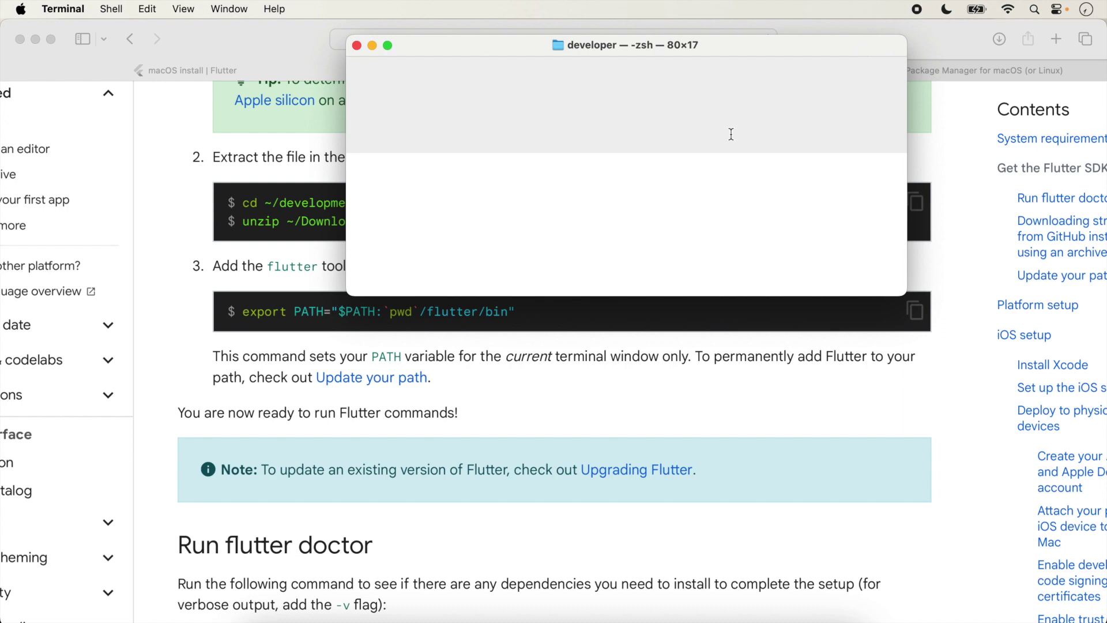
scroll(576, 424, "up", 2)
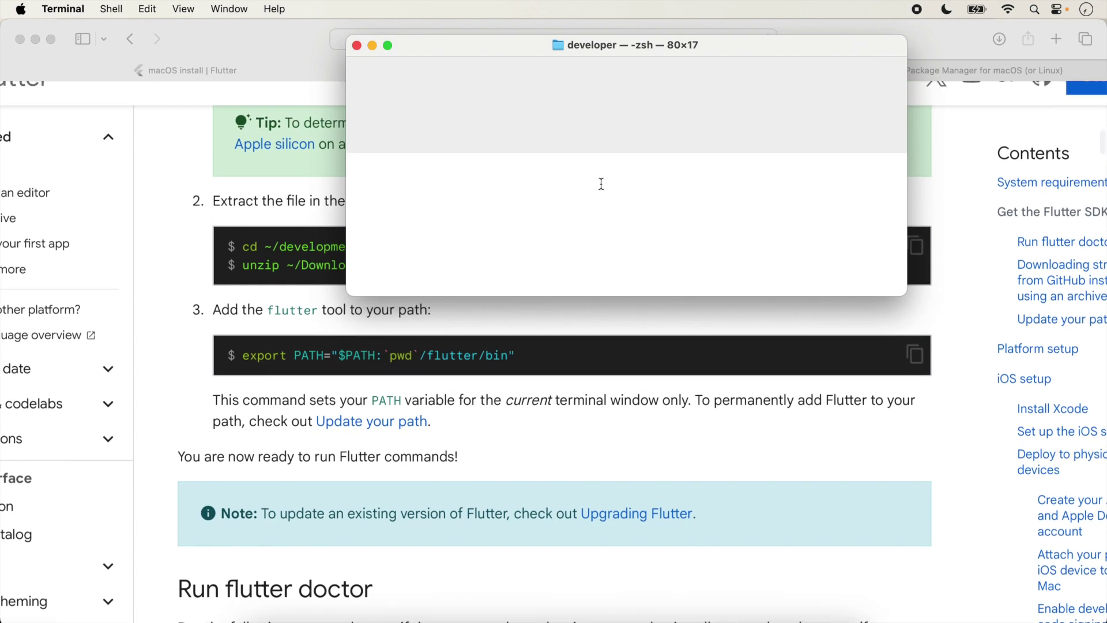
type("flutter")
key("Return")
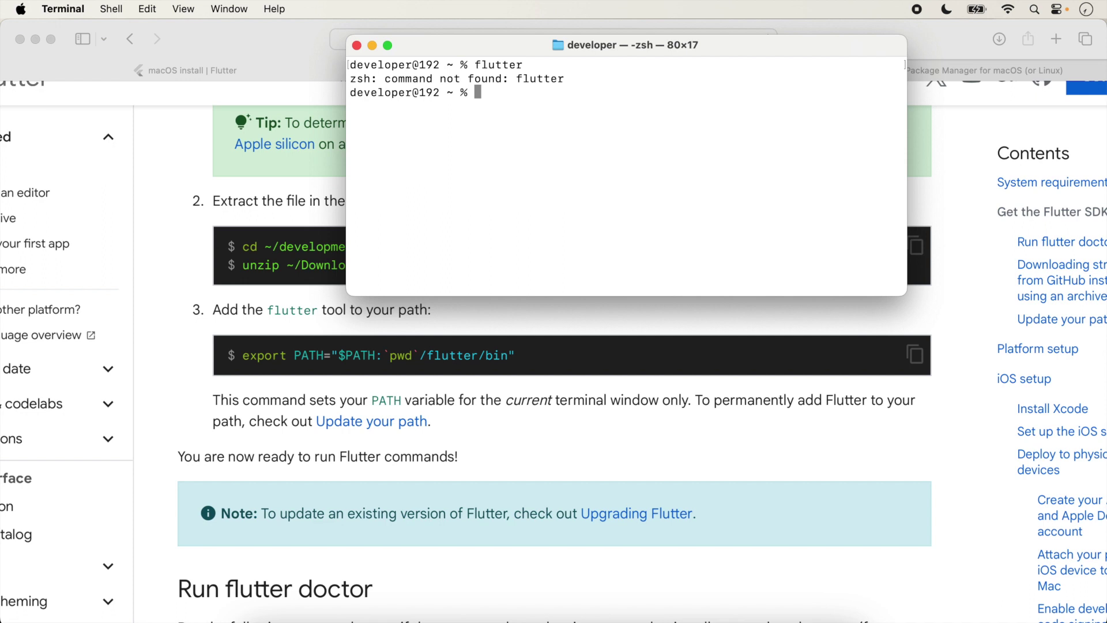
Step: Copy the export PATH="$PATH:`pwd`/flutter/bin" command from the guide in Safari and run it from the home directory in Terminal
key("super+Tab")
left_click(911, 359)
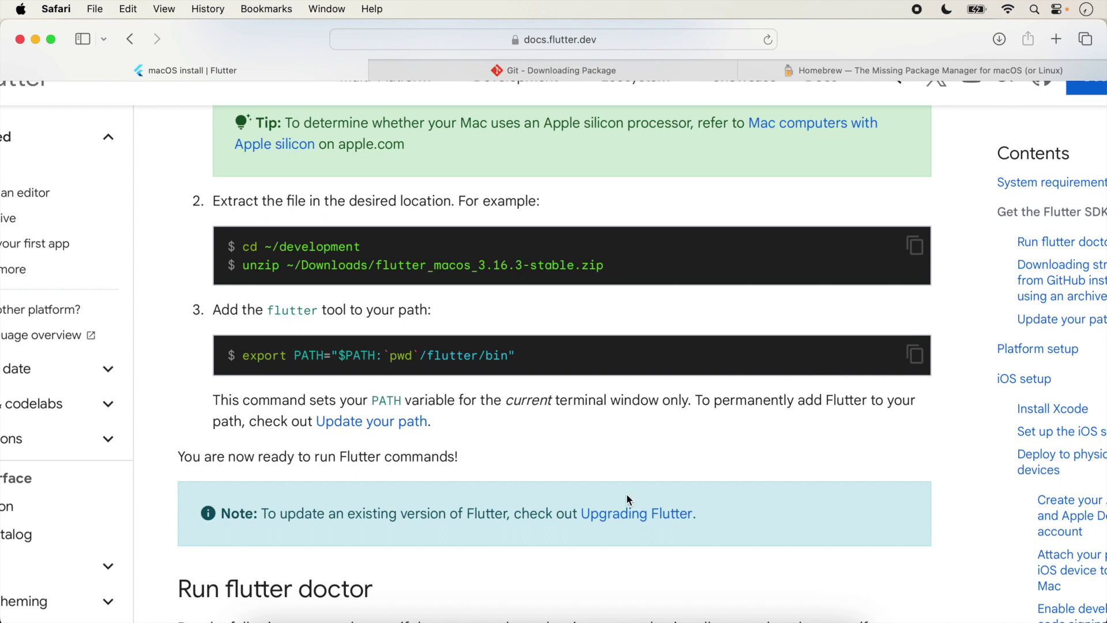
left_click(581, 620)
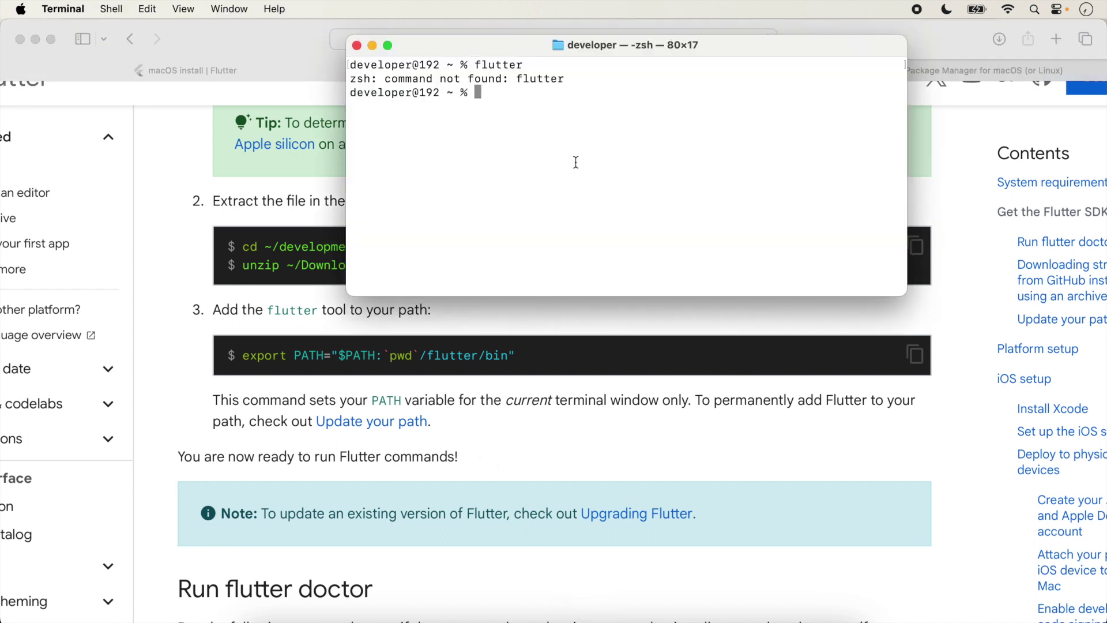
key("super+v")
key("Return")
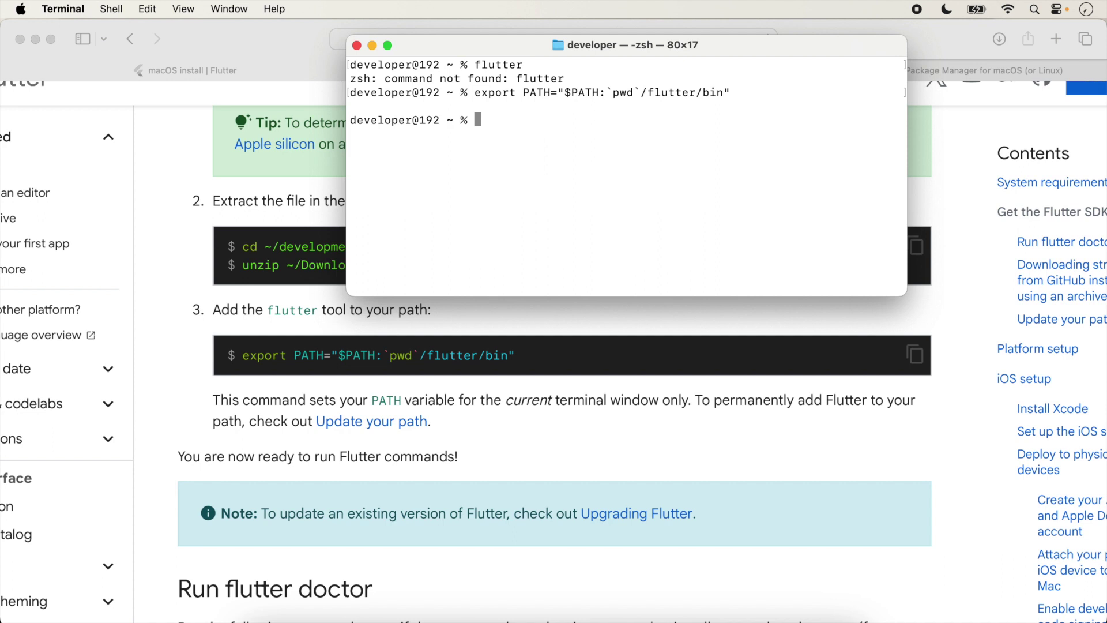
Step: Test the path setting from the home directory by running flutter and which flutter
type("flutter")
key("Return")
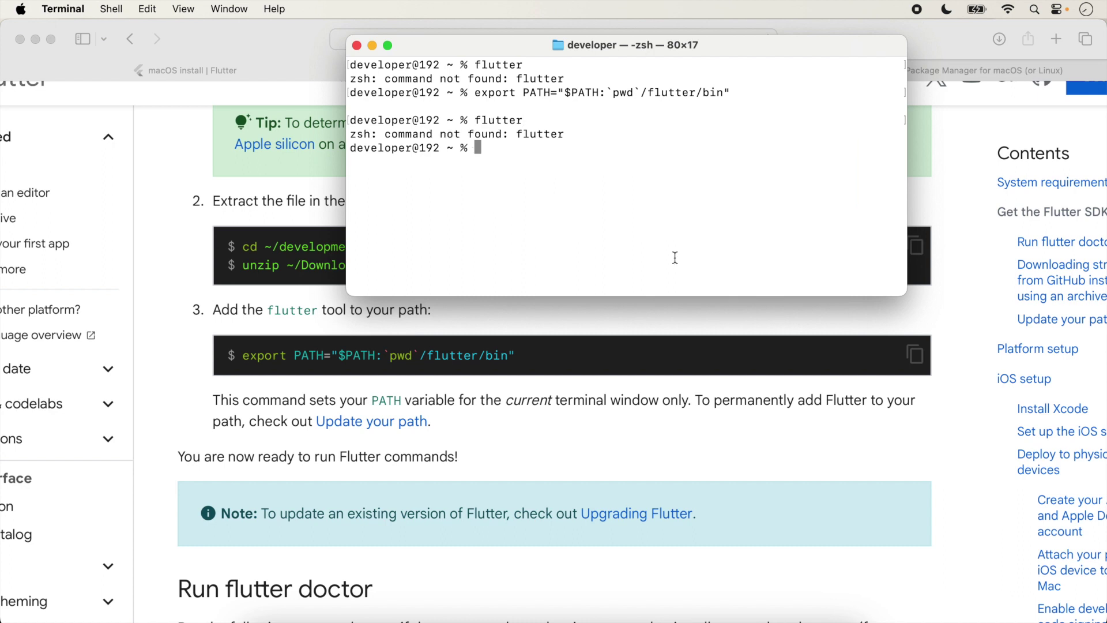
type("which flutter")
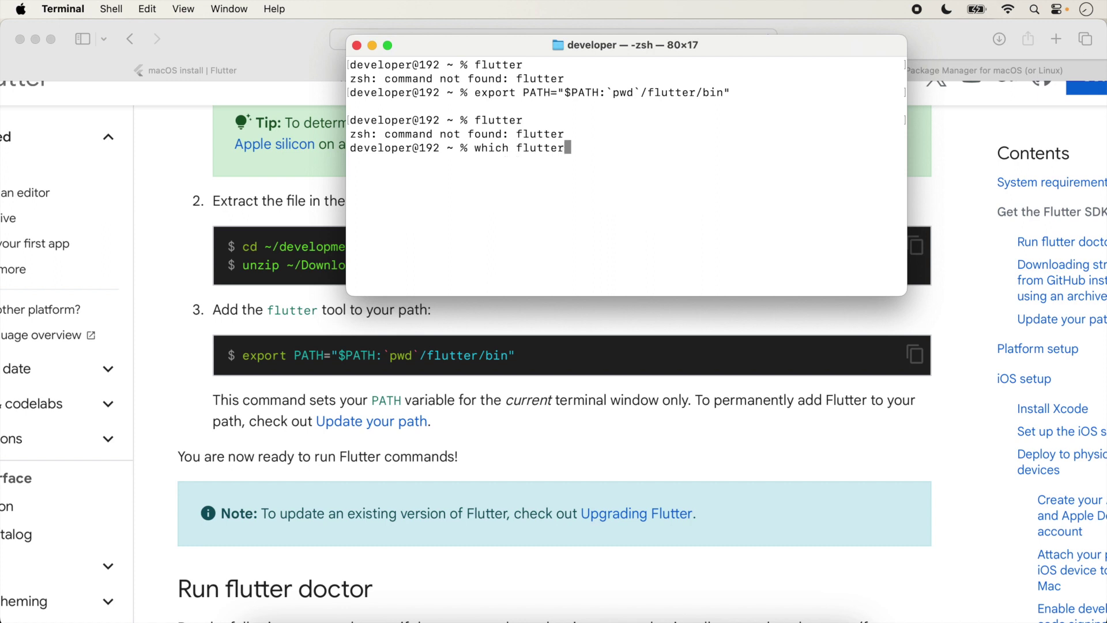
key("Return")
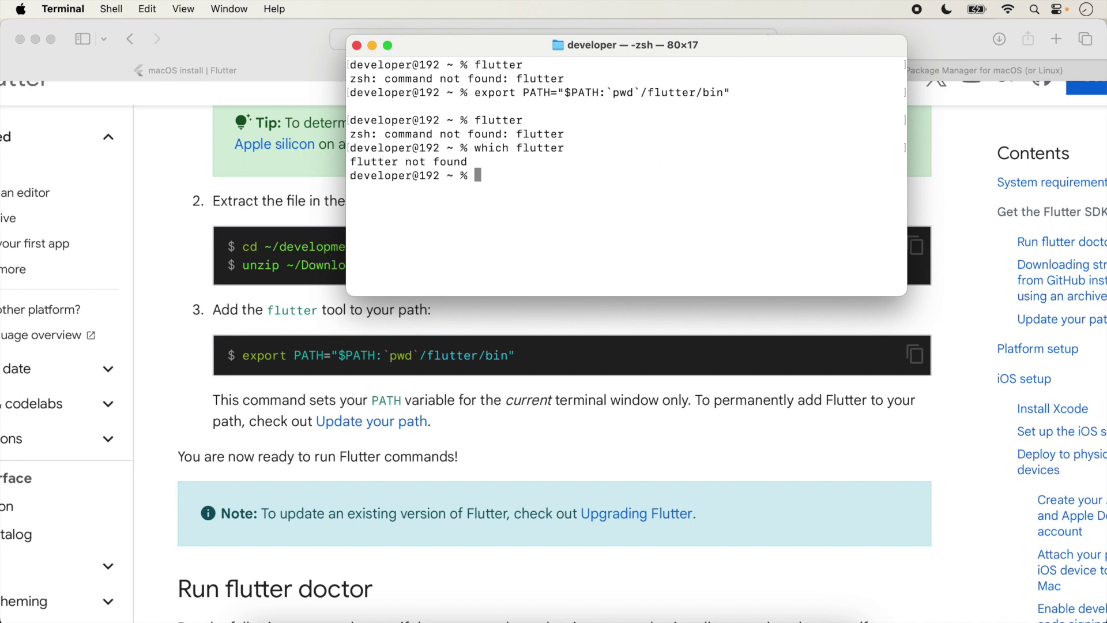
Step: Change to Documents/development and check the tool's location there with which flutter
type("cd Documents/")
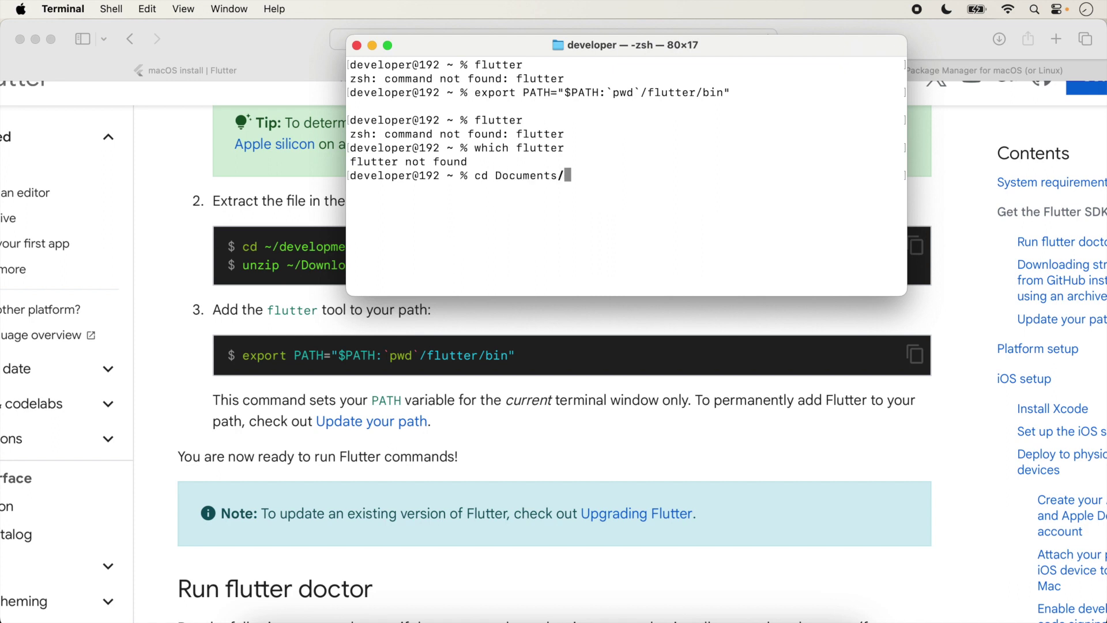
type("development/")
key("Return")
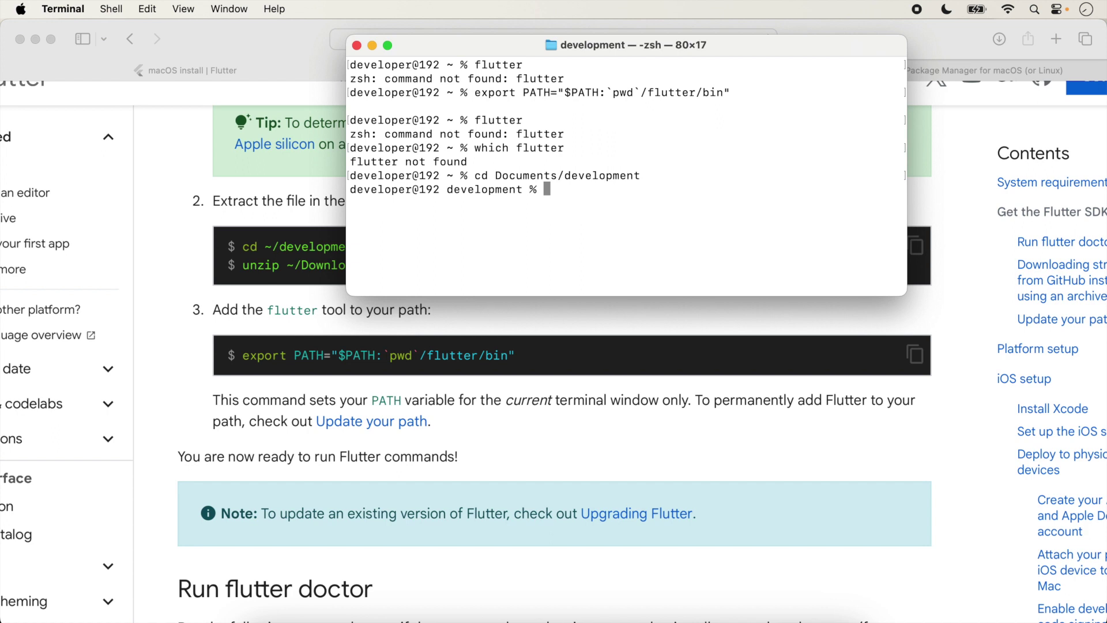
type("which flutter")
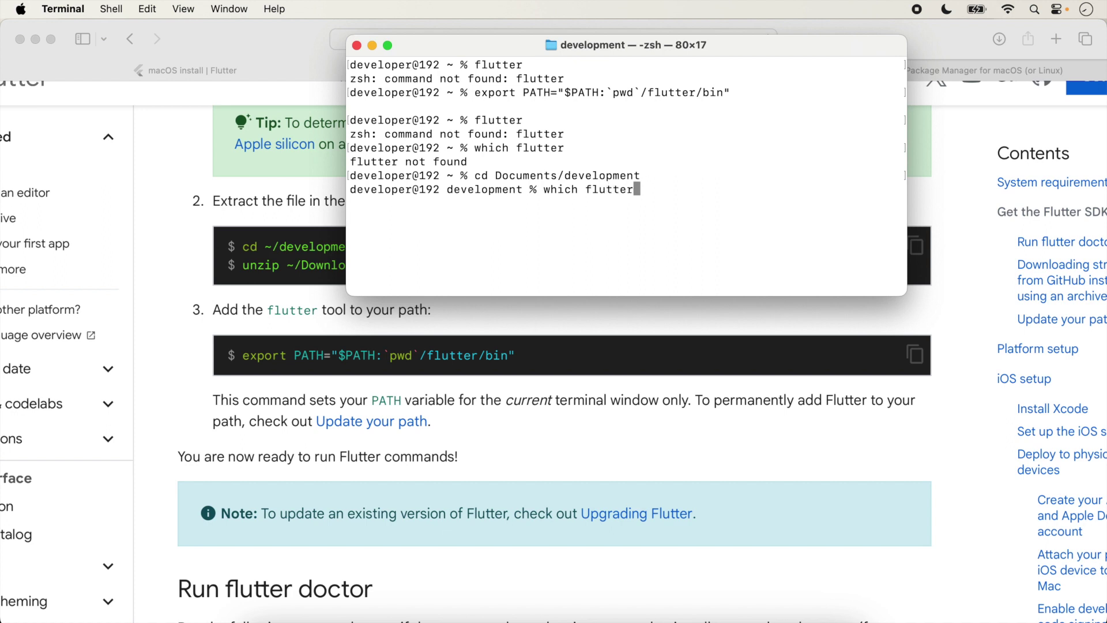
key("Return")
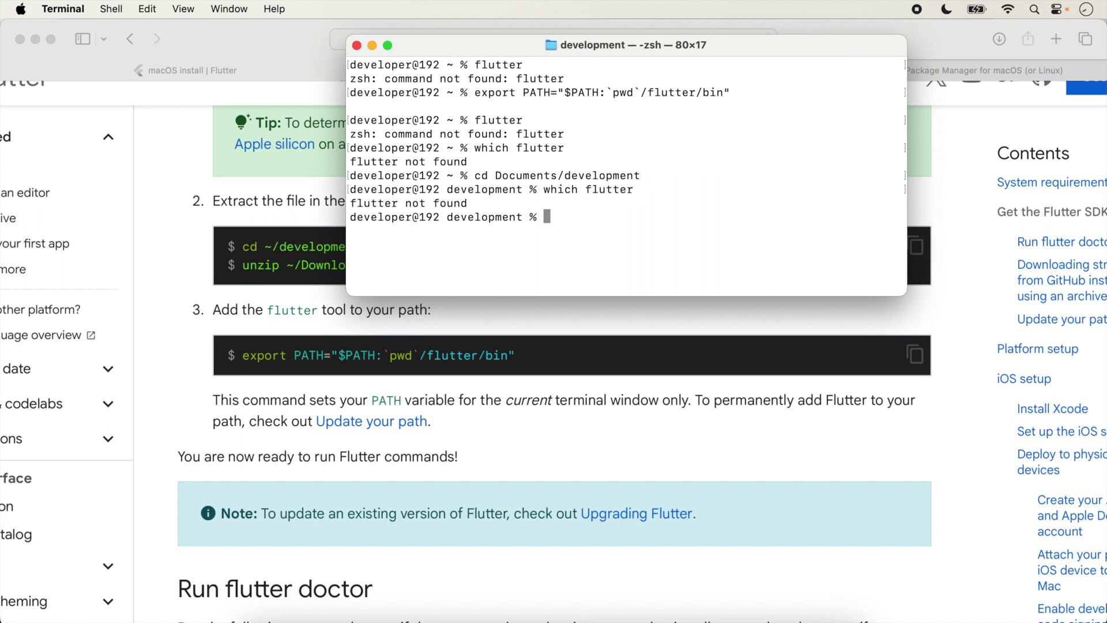
Step: Run export PATH="$PATH:`pwd`/flutter/bin" from the development folder
left_click_drag(474, 92, 738, 93)
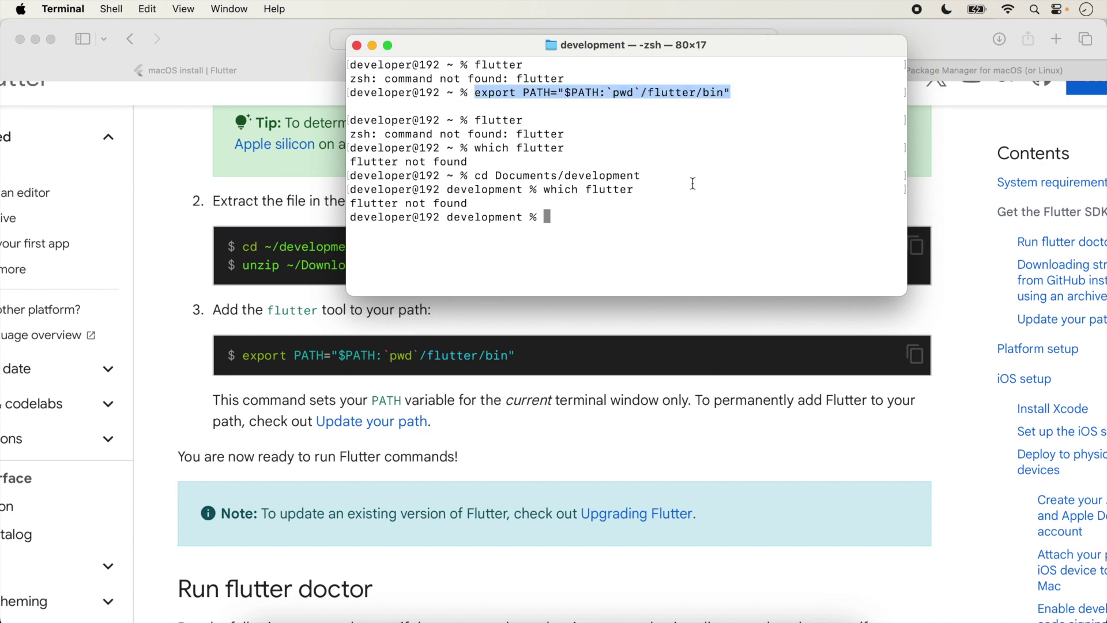
left_click(673, 217)
key("super+v")
key("Right")
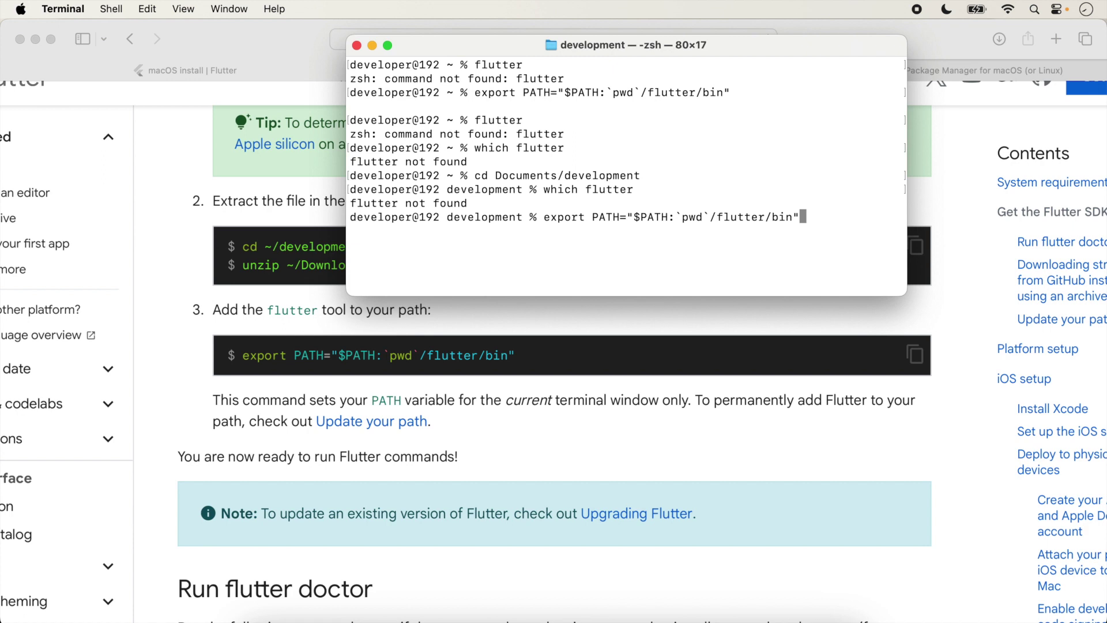
key("Return")
Step: Rerun which flutter from the development folder to verify the tool's location
key("Up")
key("Up")
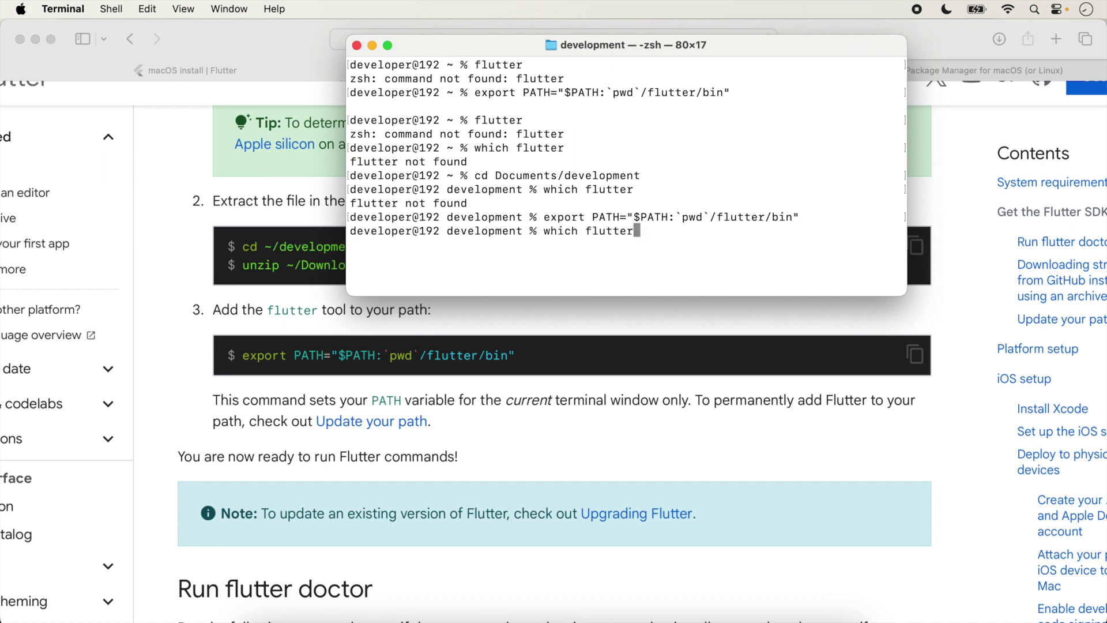
key("Return")
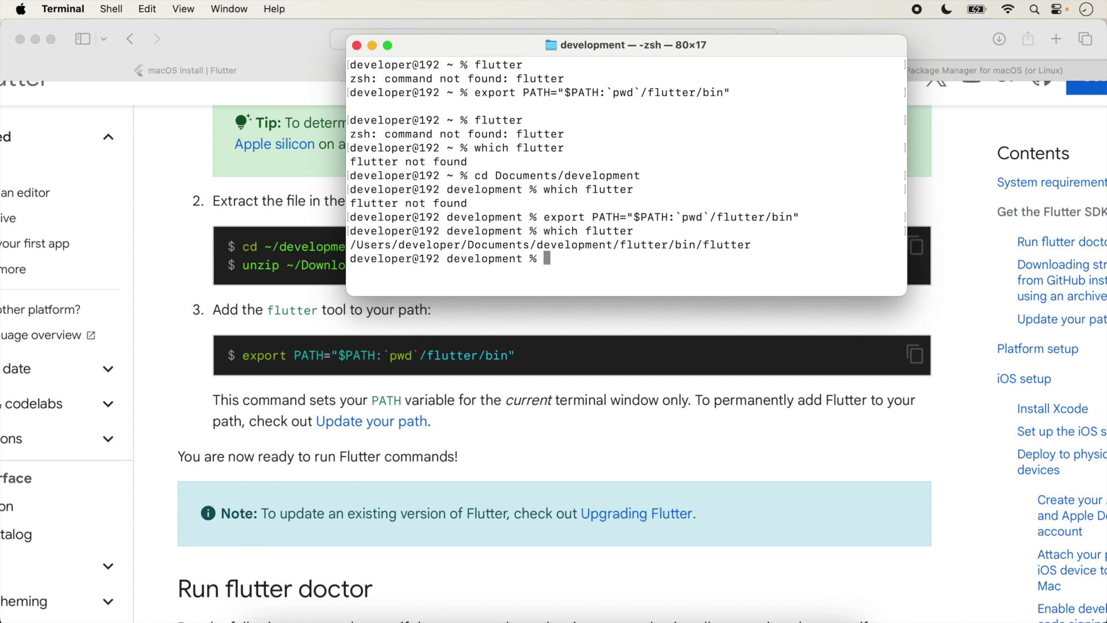
Step: Return to the Flutter install page and review the note on how long the export PATH command applies
left_click(914, 354)
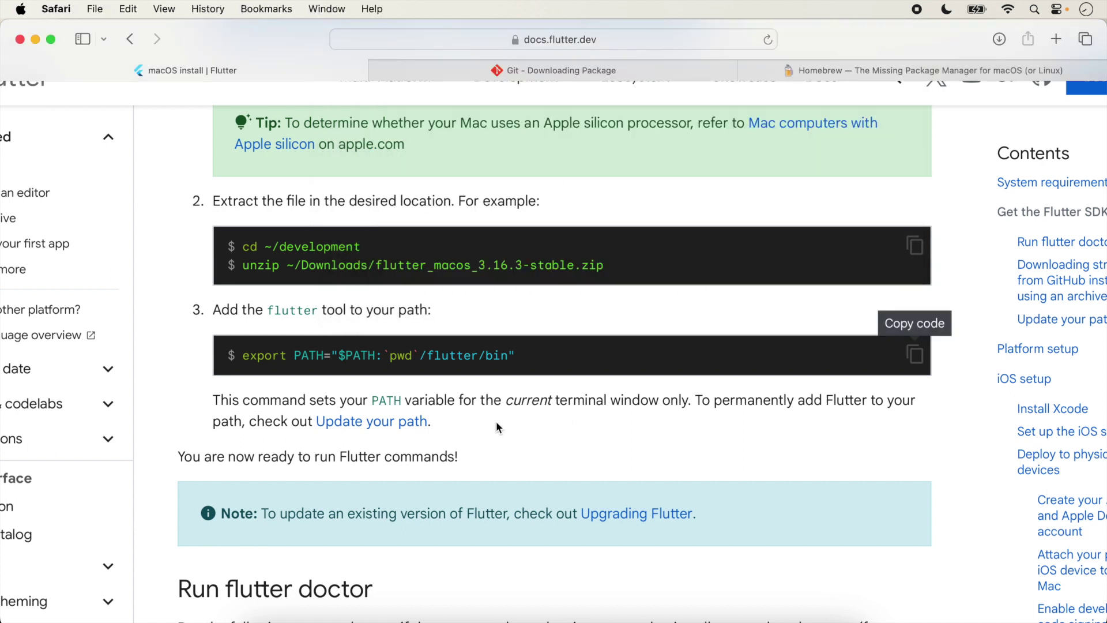
left_click_drag(212, 400, 693, 404)
left_click(693, 404)
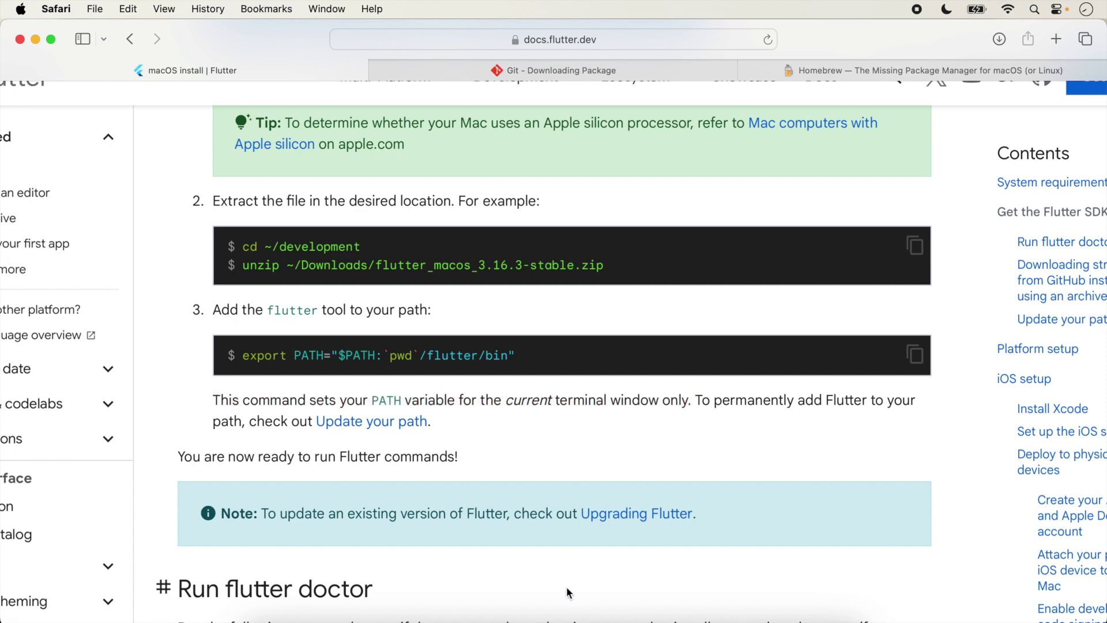
Step: Open a second Terminal window with the Basic profile, place it below the first one and enlarge its text
left_click(581, 613)
left_click(111, 8)
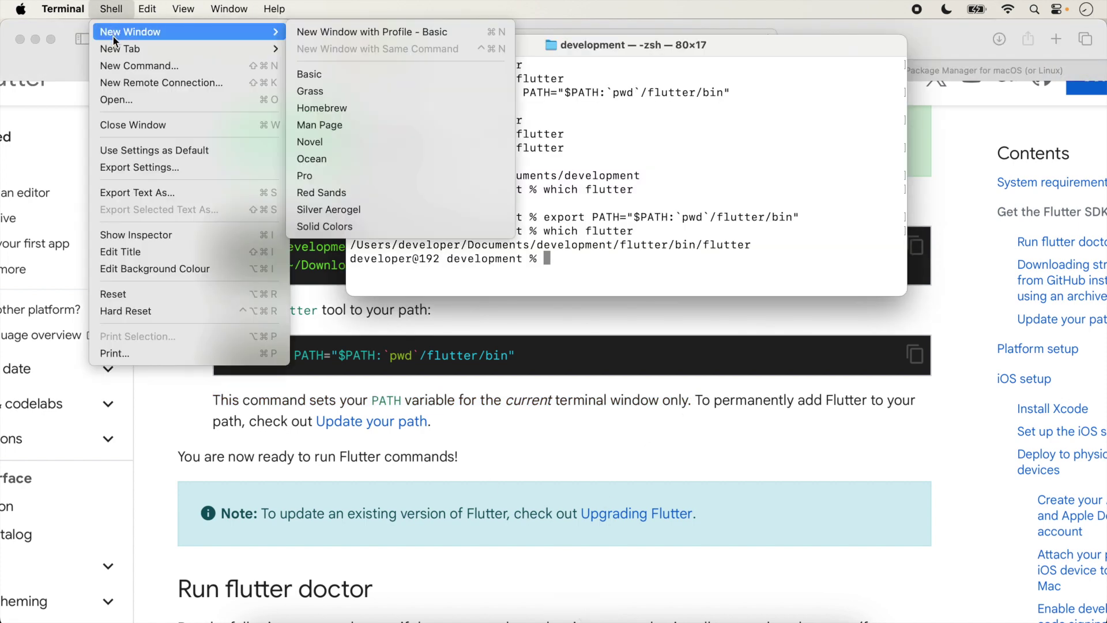
mouse_move(124, 30)
left_click(335, 32)
left_click_drag(649, 182, 679, 344)
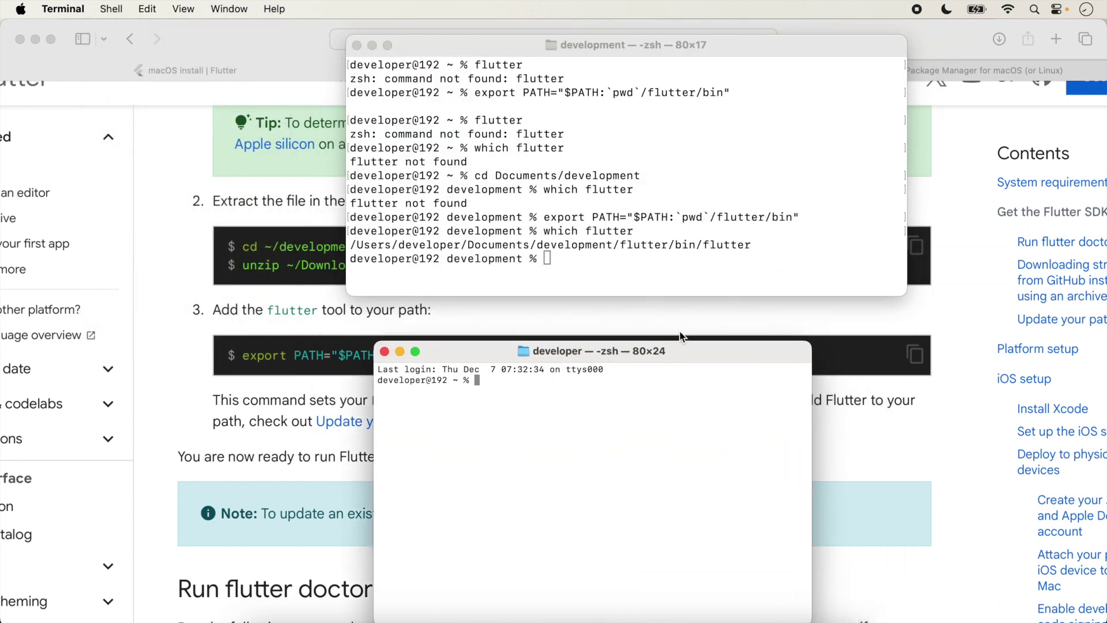
key("super+plus")
Step: Change to Documents/development in the new Terminal window and check the tool's location with which flutter
type("cd do")
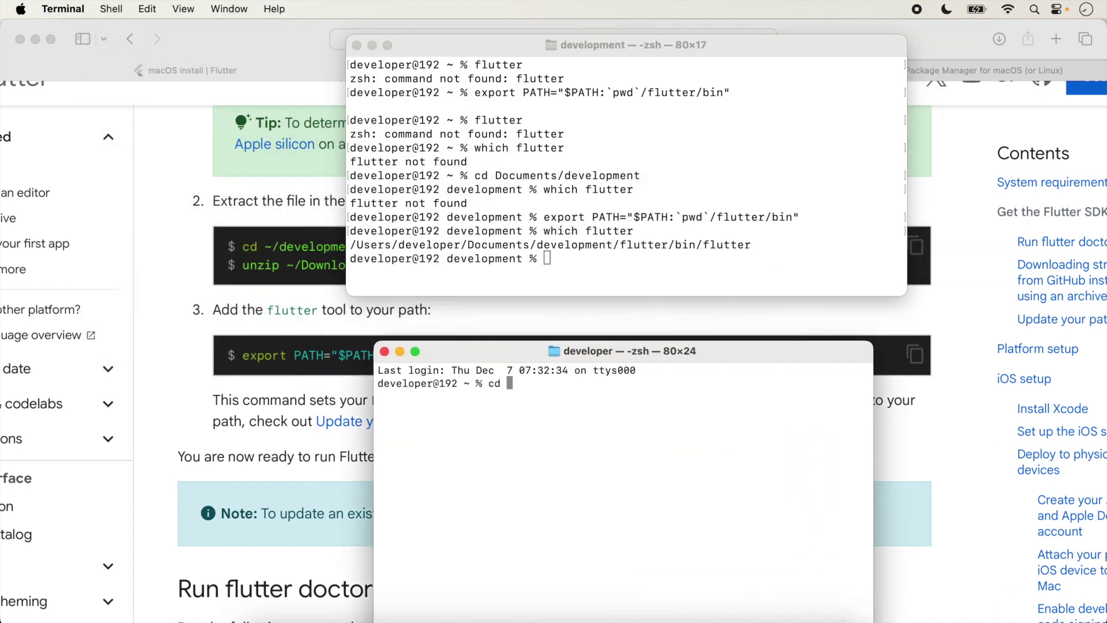
key("Tab")
type("c")
key("Tab")
key("Tab")
key("Return")
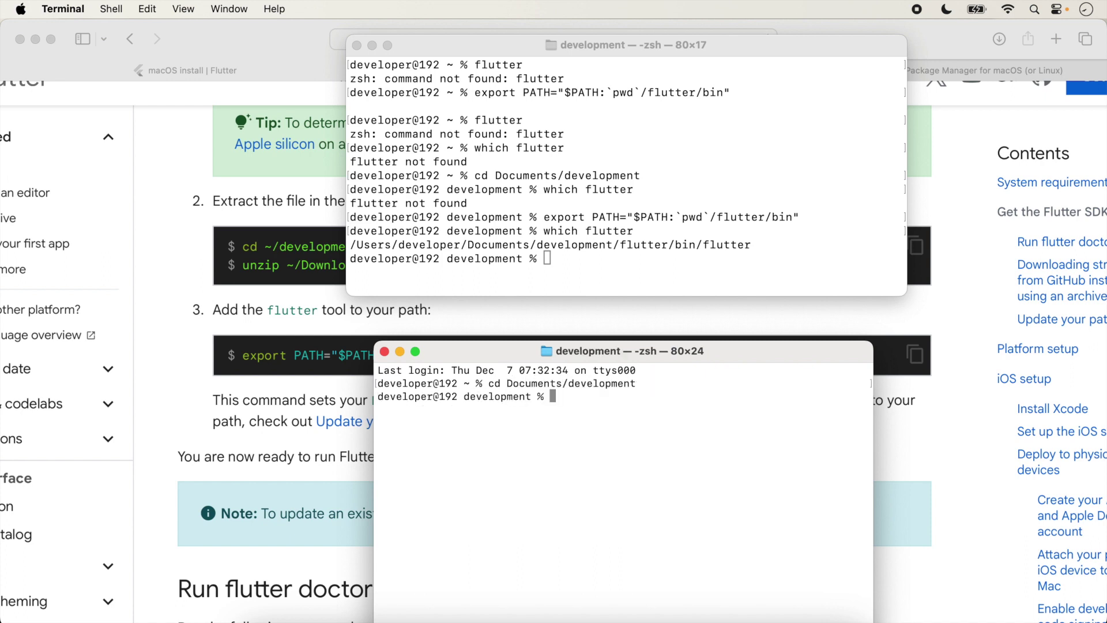
type("which flutter")
key("Return")
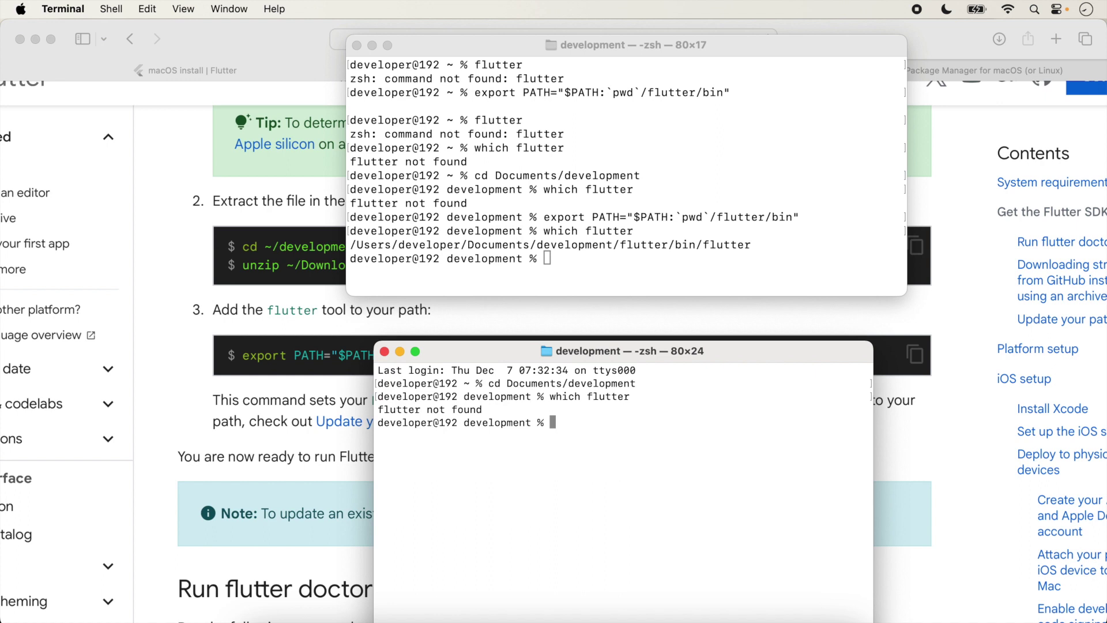
Step: Close the second Terminal window, keeping the original development session open
key("super+grave")
left_click(673, 415)
key("super+w")
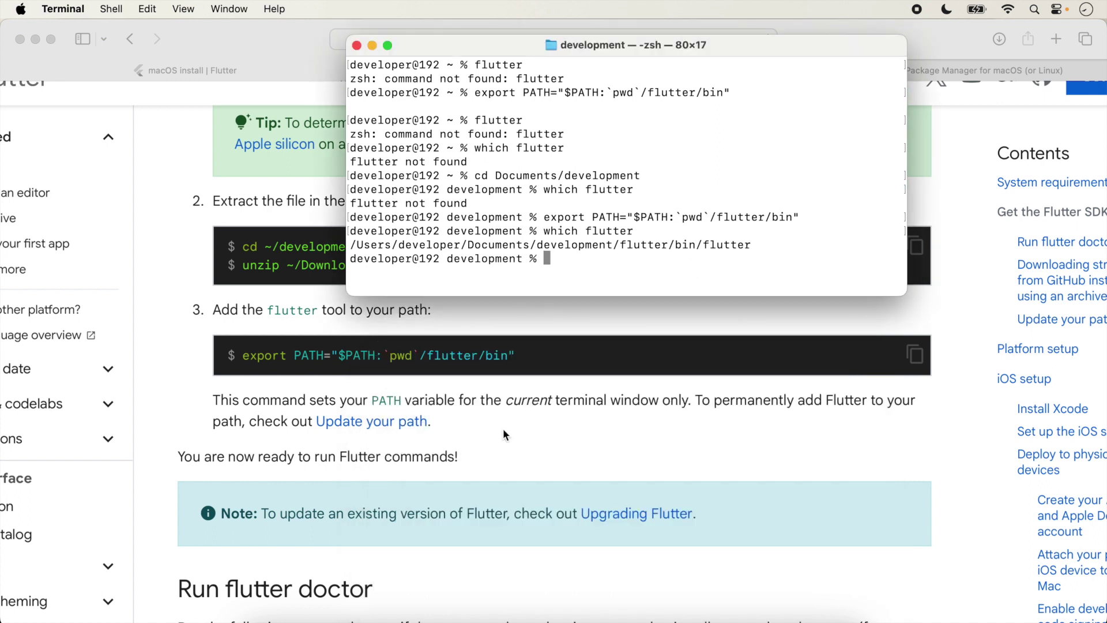
Step: Open the "Update your path" link from the Flutter install page in a new tab and switch to it
left_click(502, 428)
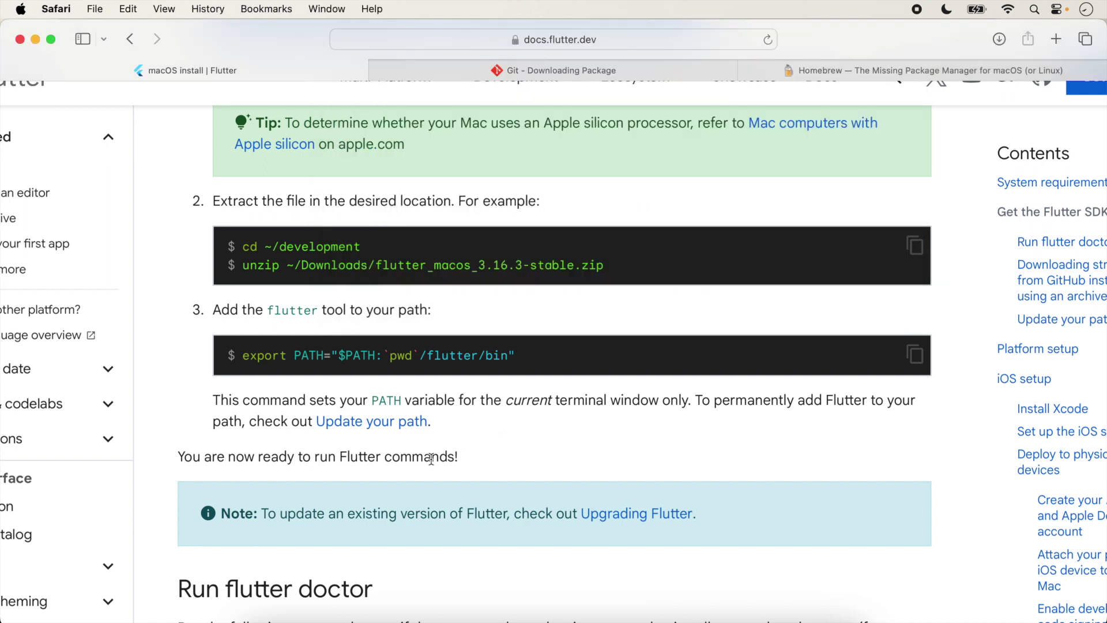
right_click(389, 433)
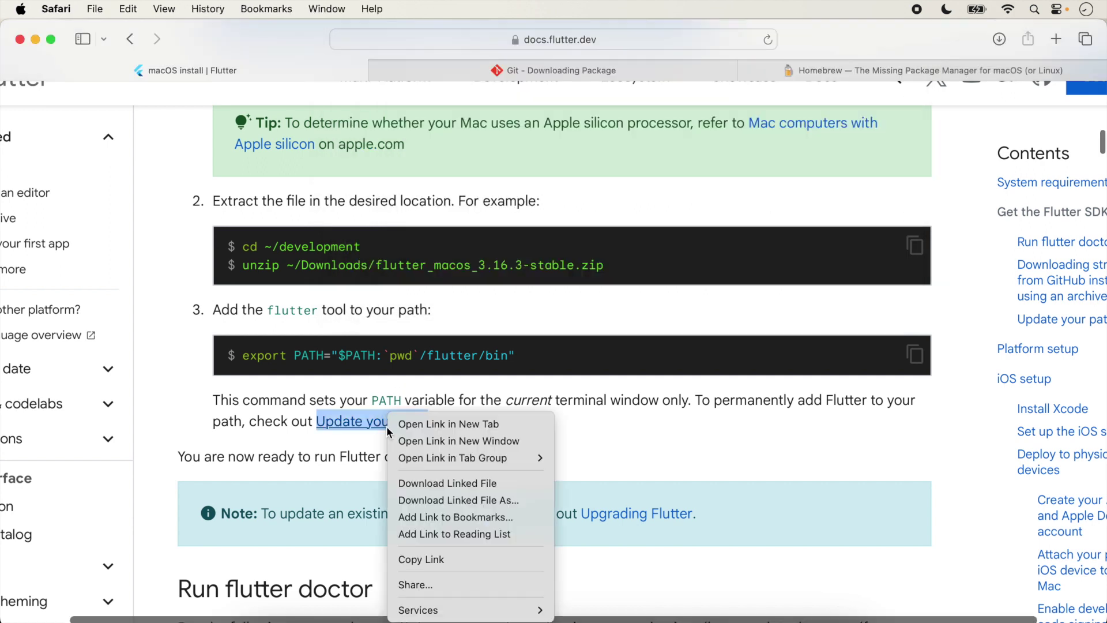
left_click(420, 423)
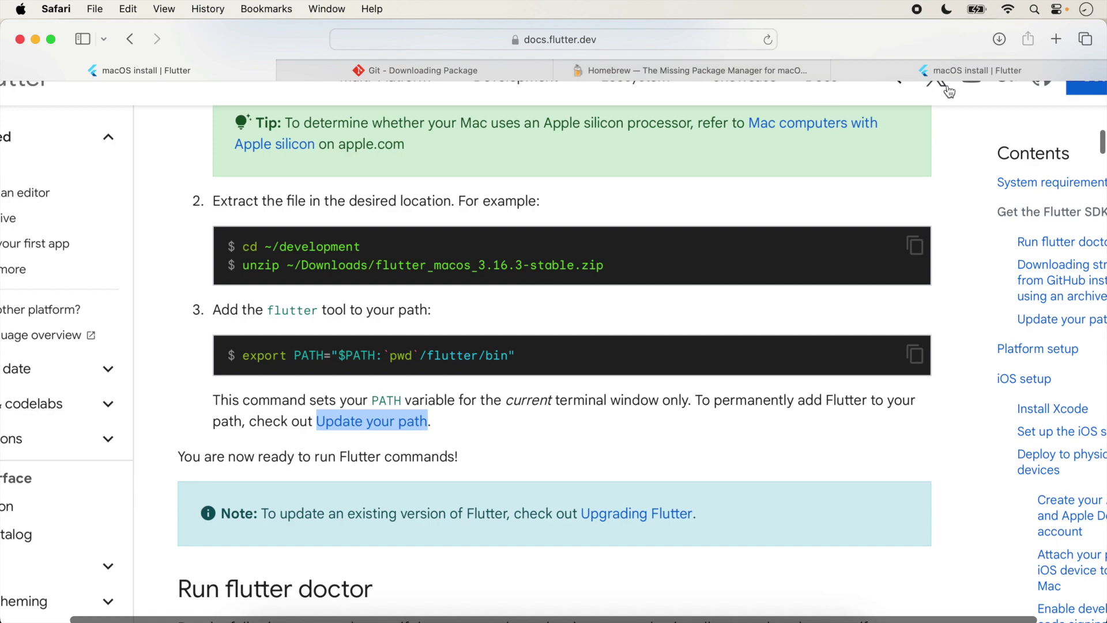
left_click(967, 71)
Step: Review the permanent PATH instructions, noting which rc file belongs to Bash and which to Z shell
scroll(630, 383, "down", 4)
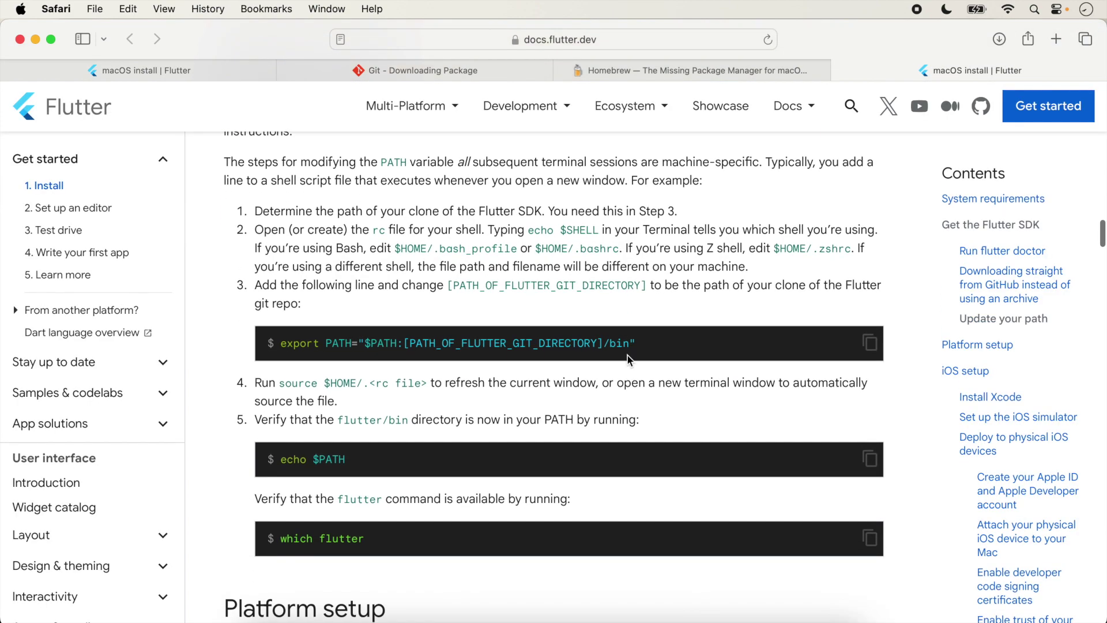
scroll(621, 292, "up", 5)
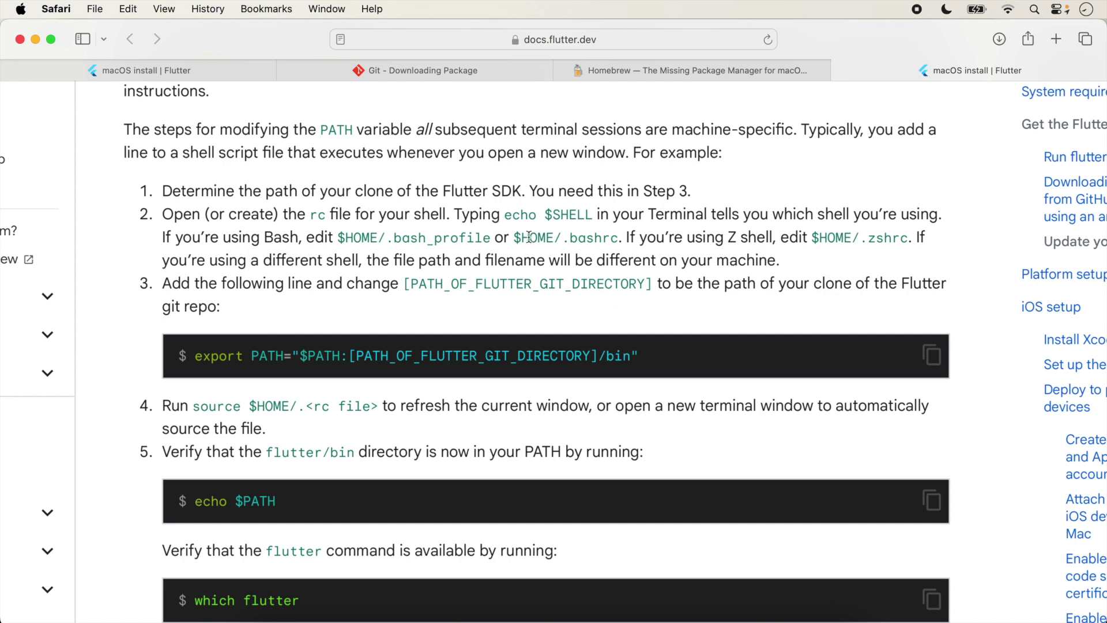
left_click_drag(394, 238, 489, 240)
left_click(907, 240)
left_click_drag(909, 240, 868, 240)
left_click(802, 277)
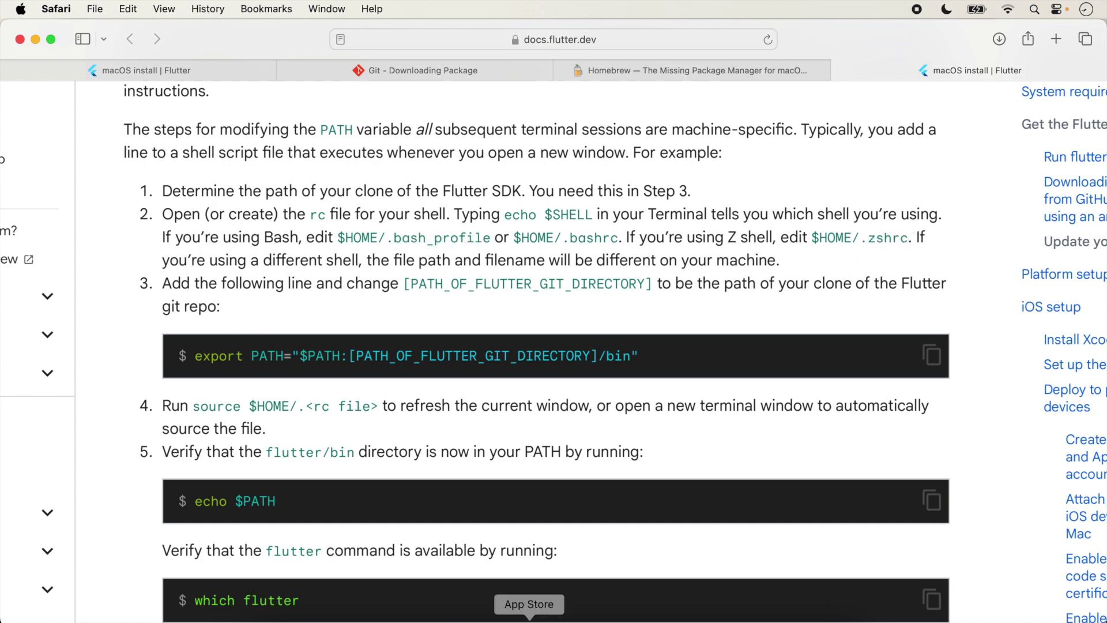
Step: Check in the Terminal window's title which shell is in use, then hide Terminal
left_click(582, 616)
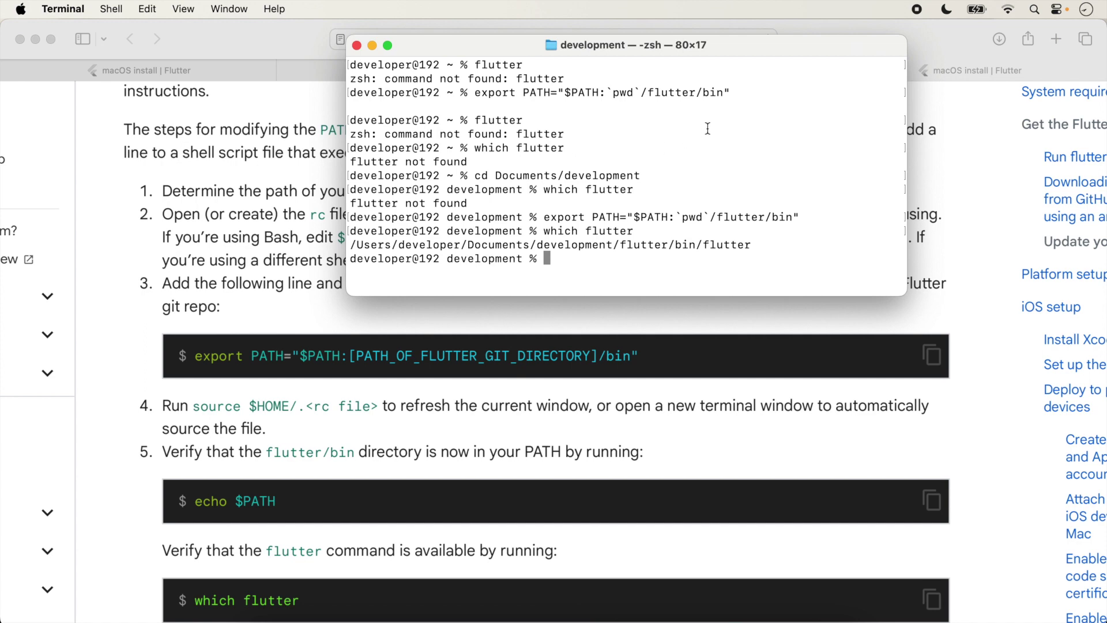
left_click_drag(749, 46, 784, 246)
scroll(634, 299, "up", 5)
scroll(634, 299, "down", 5)
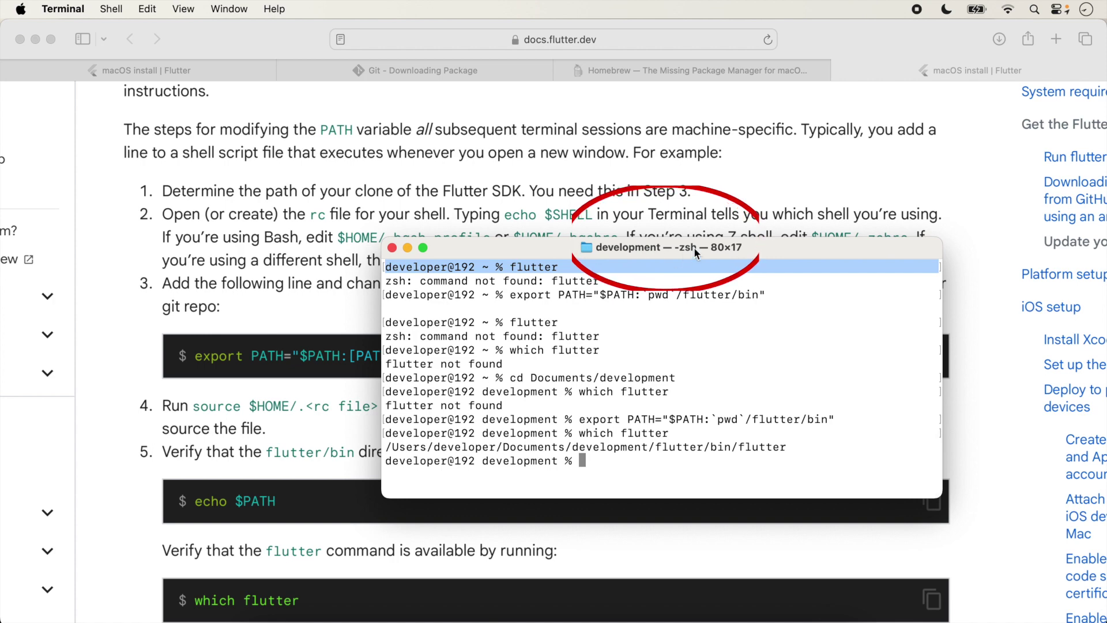
key("super+h")
Step: Review the instruction on editing $HOME/.zshrc for Z shell and the step on adding the export line
scroll(568, 254, "down", 1)
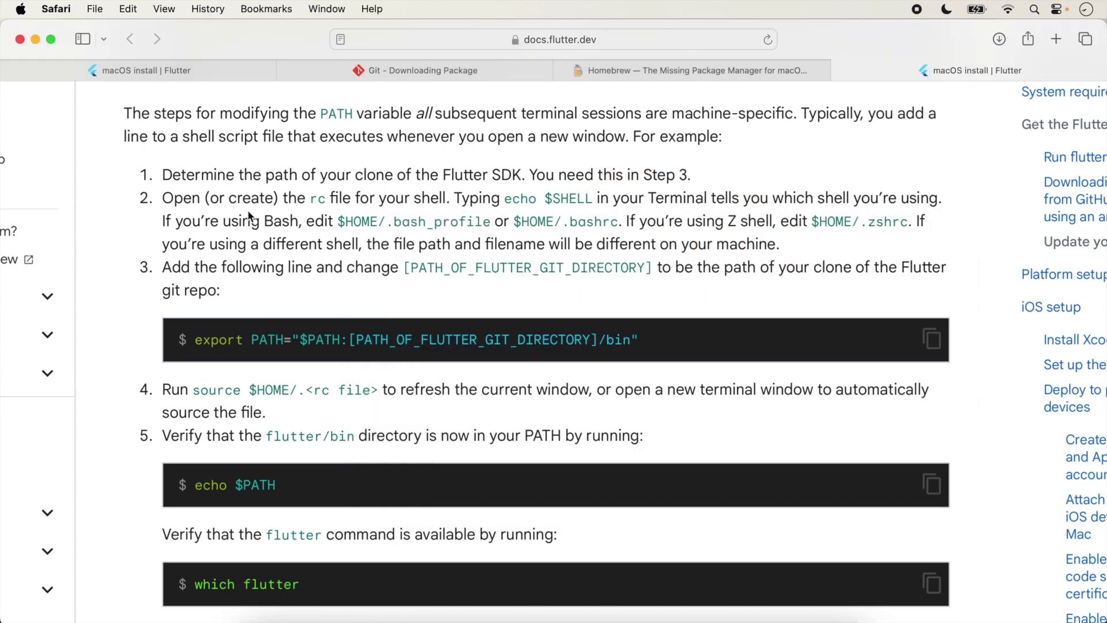
left_click_drag(622, 222, 784, 243)
left_click(794, 258)
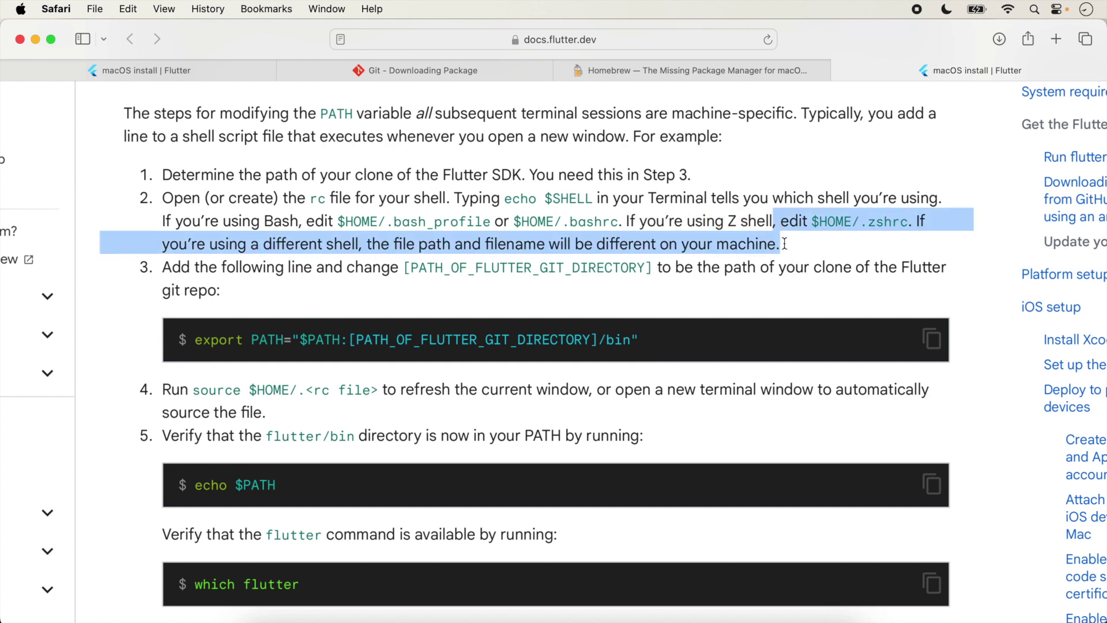
left_click(418, 293)
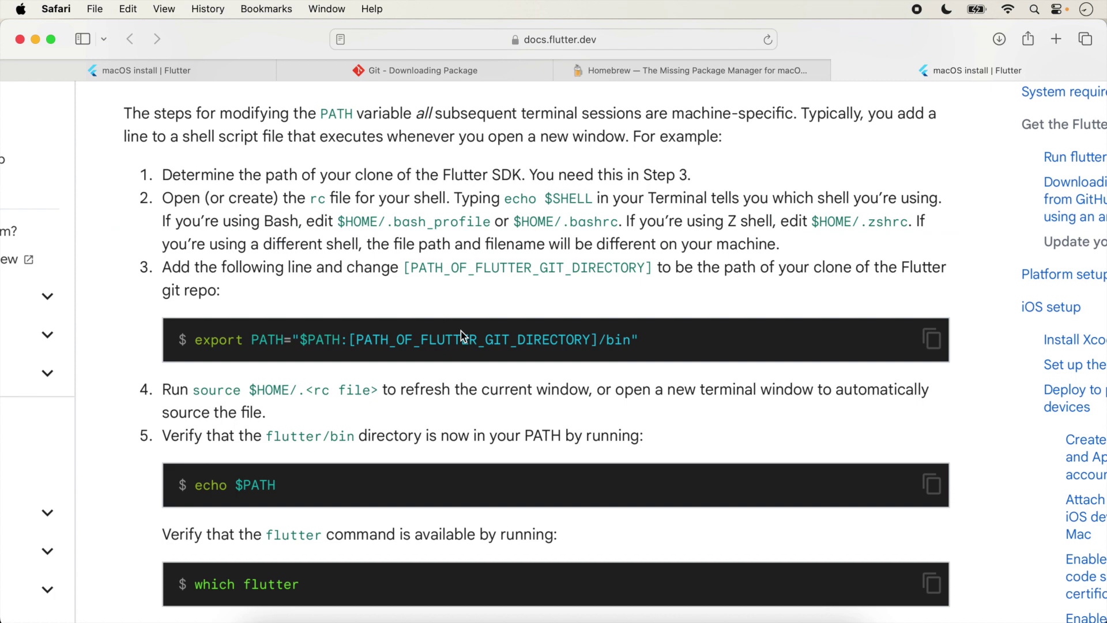
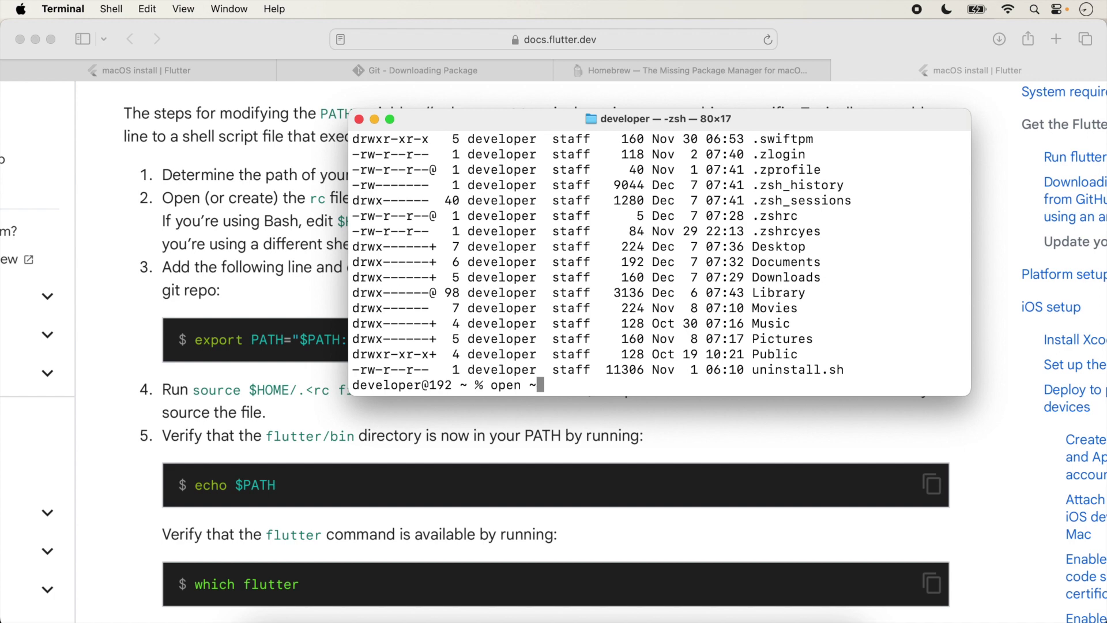
Step: Run open ~/.zshrc from the home directory and move the opened text file clear of the browser tabs
type("/")
double_click(771, 217)
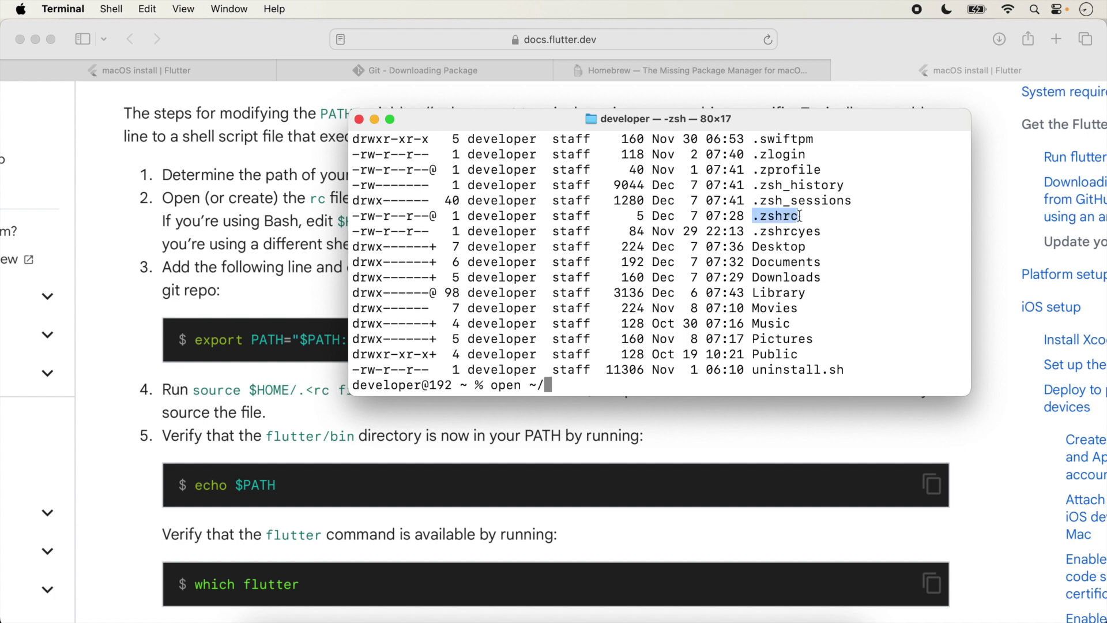
type(".zshrc")
key("Return")
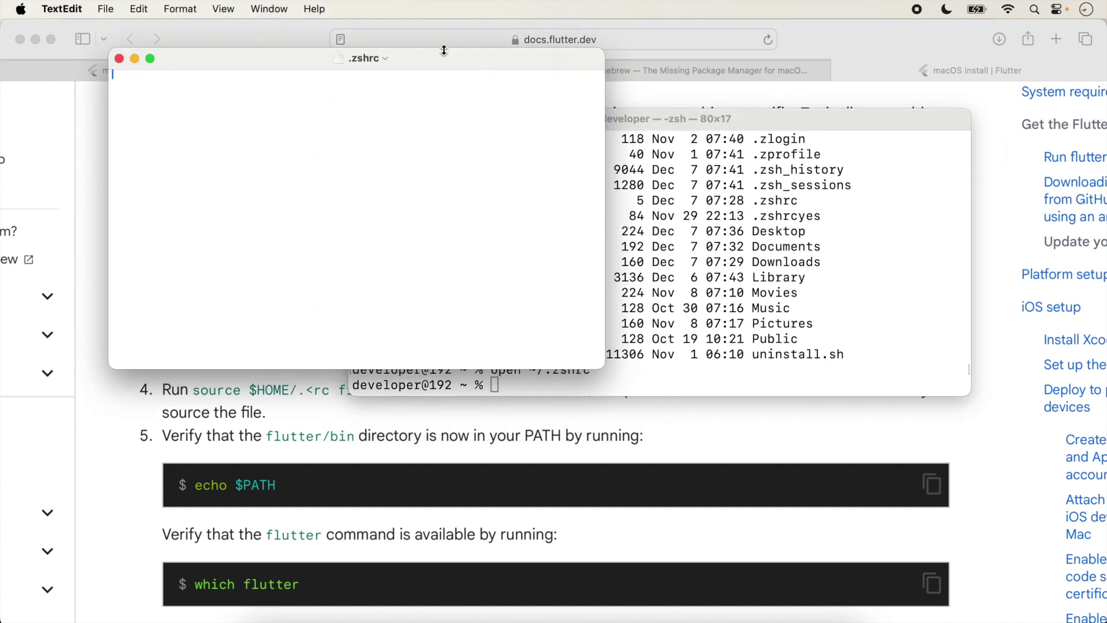
left_click_drag(438, 58, 642, 139)
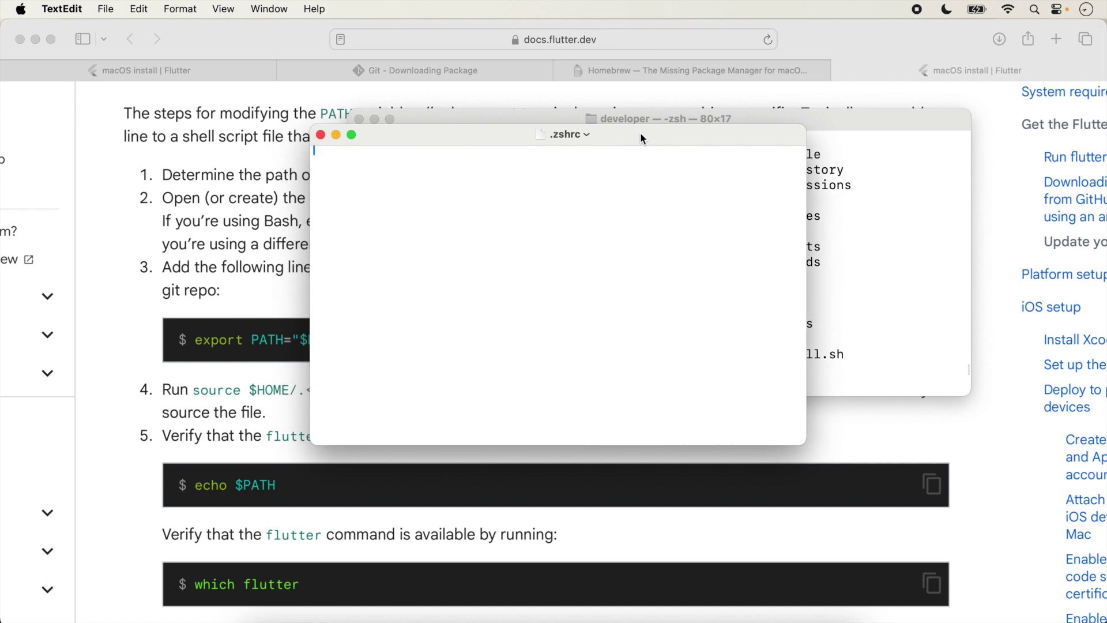
Step: Copy the export PATH line with the [PATH_OF_FLUTTER_GIT_DIRECTORY] placeholder from the docs and paste it into .zshrc
left_click(282, 344)
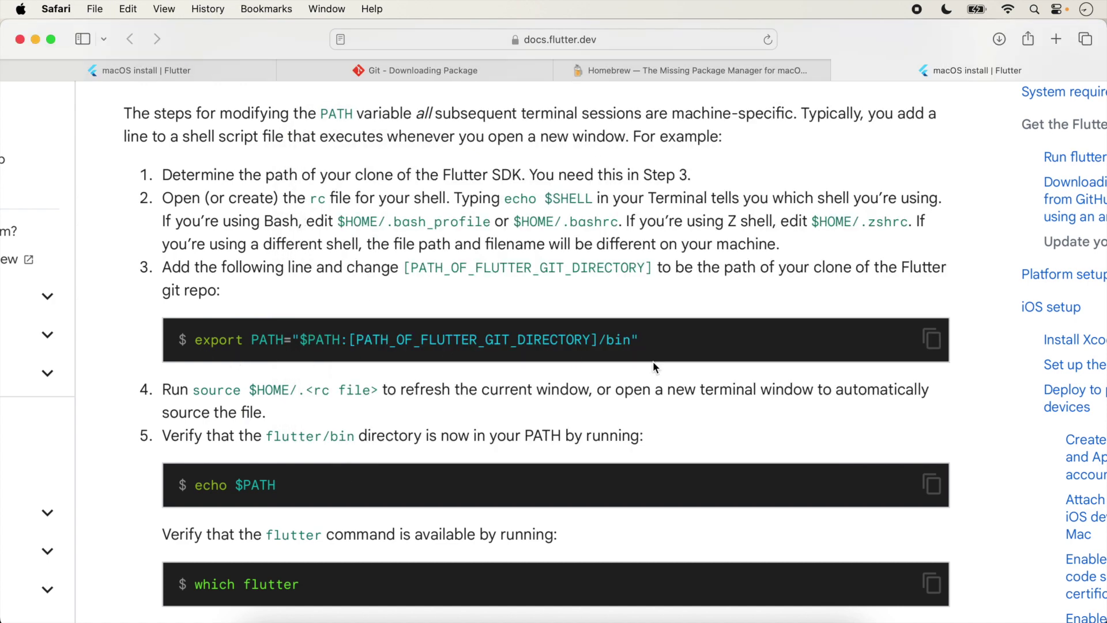
left_click(932, 339)
key("super+Tab")
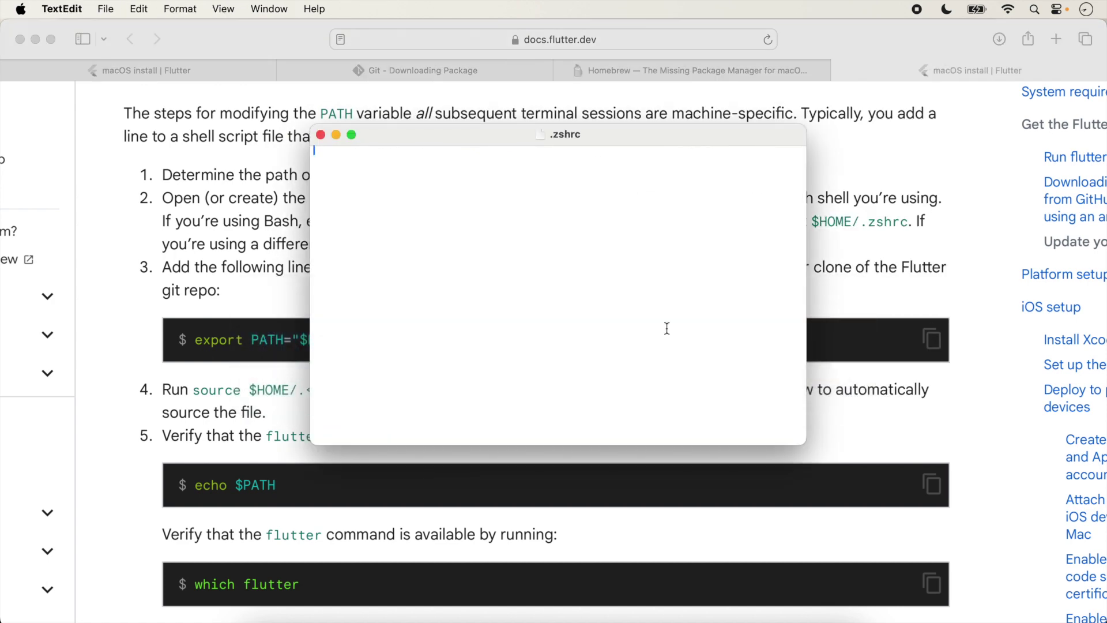
key("super+v")
key("super+plus")
key("super+plus")
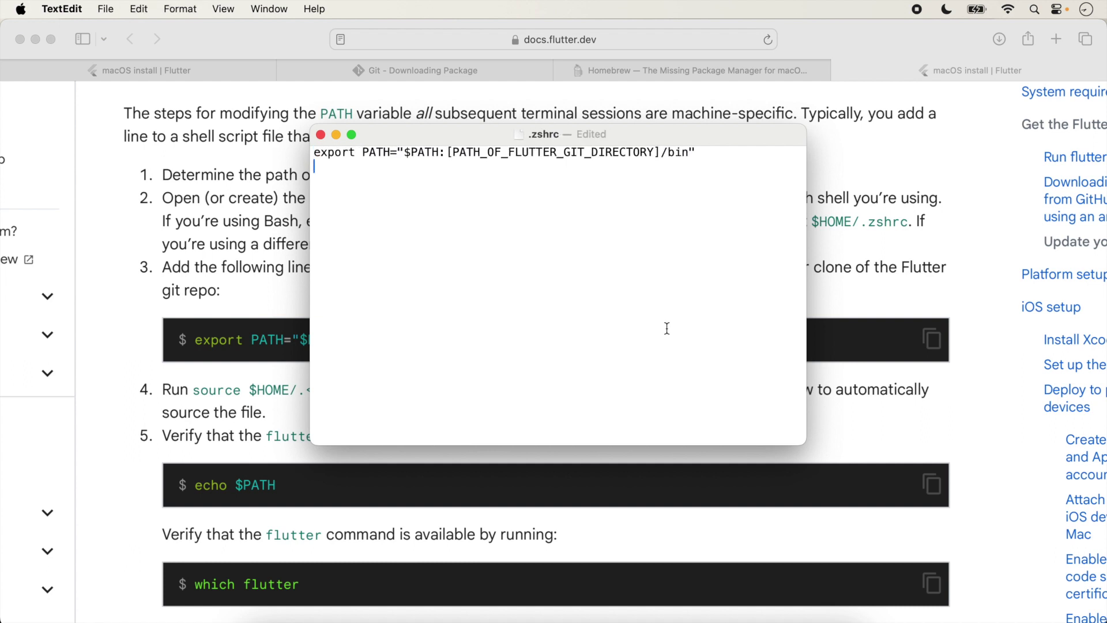
left_click_drag(447, 152, 659, 154)
left_click(567, 211)
Step: Browse in Finder to Documents/development/flutter/bin and open the info window of the bin folder
left_click(321, 608)
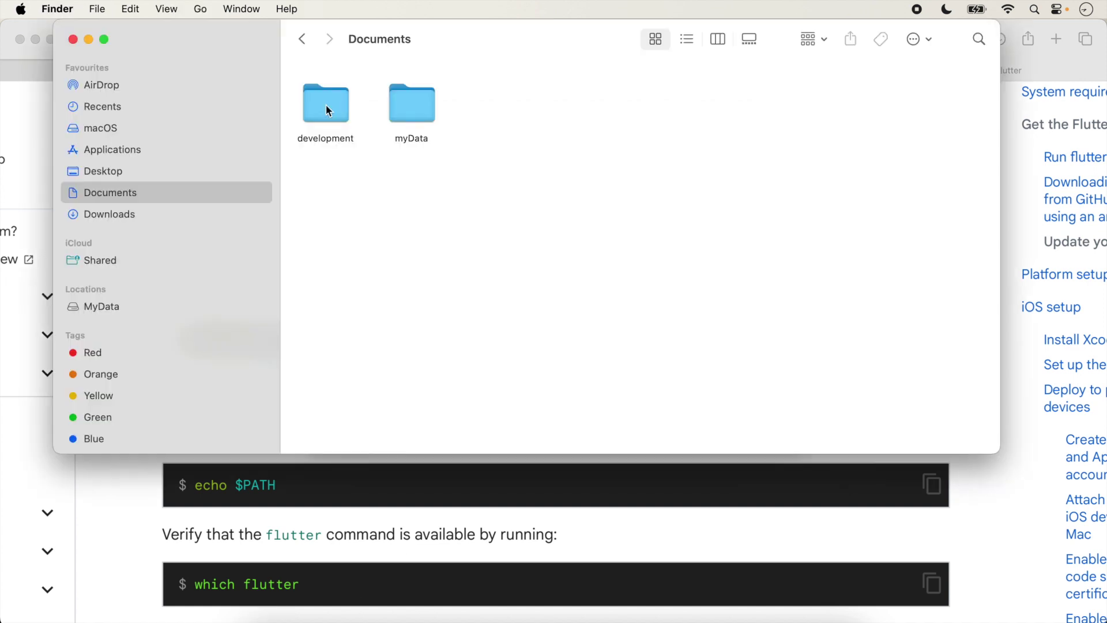
double_click(326, 105)
double_click(326, 105)
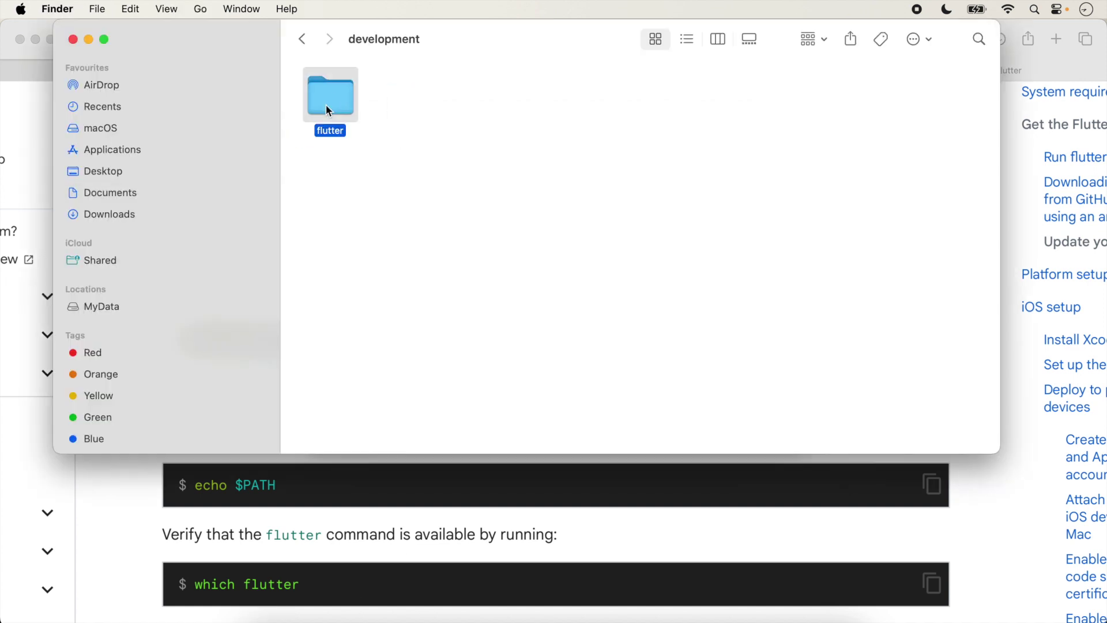
double_click(506, 98)
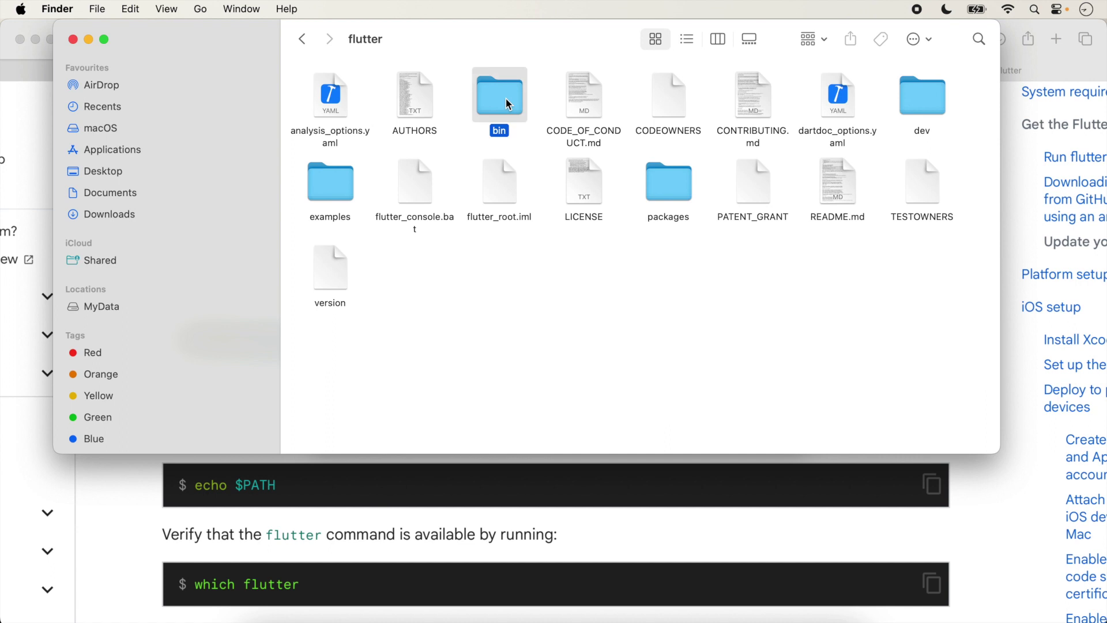
right_click(453, 255)
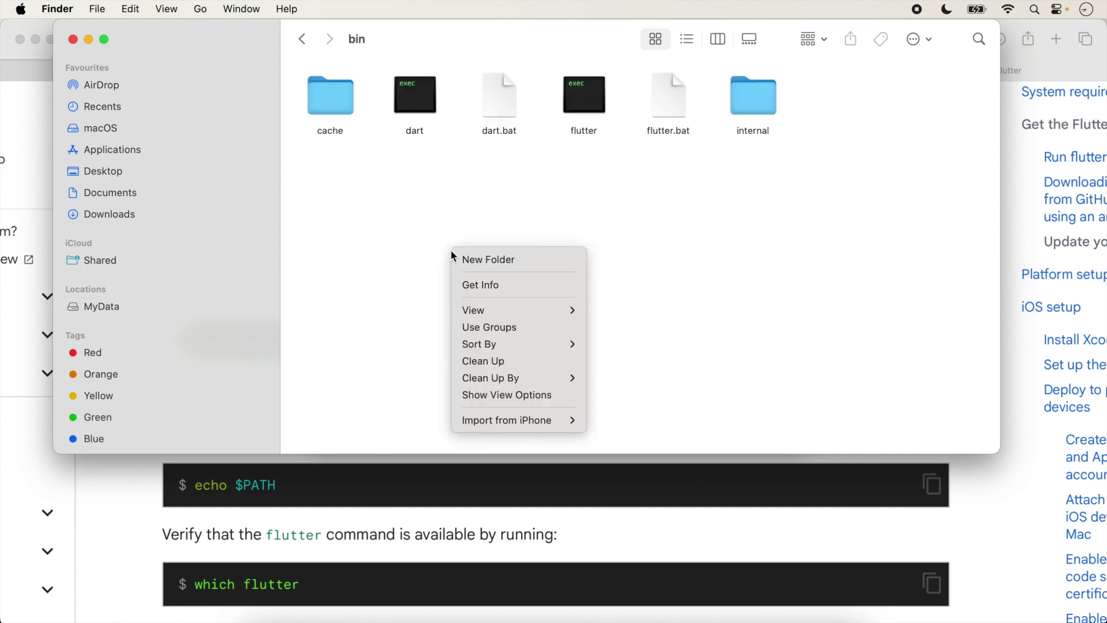
left_click(506, 284)
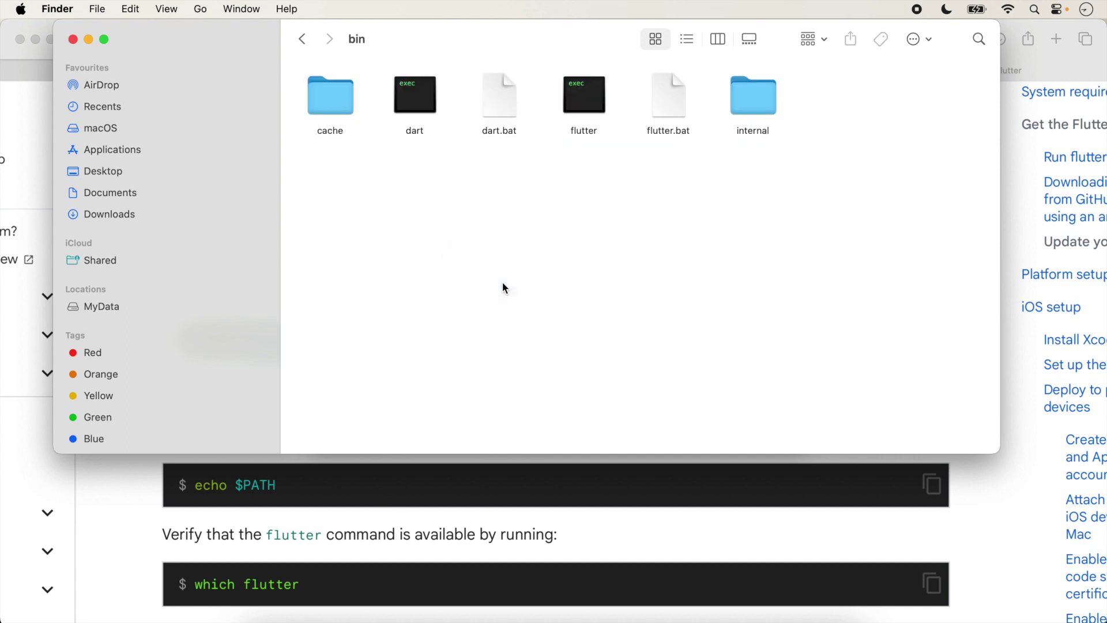
Step: Copy the bin folder's location from Users through flutter, then close the info window and the Finder window
left_click_drag(162, 28, 414, 5)
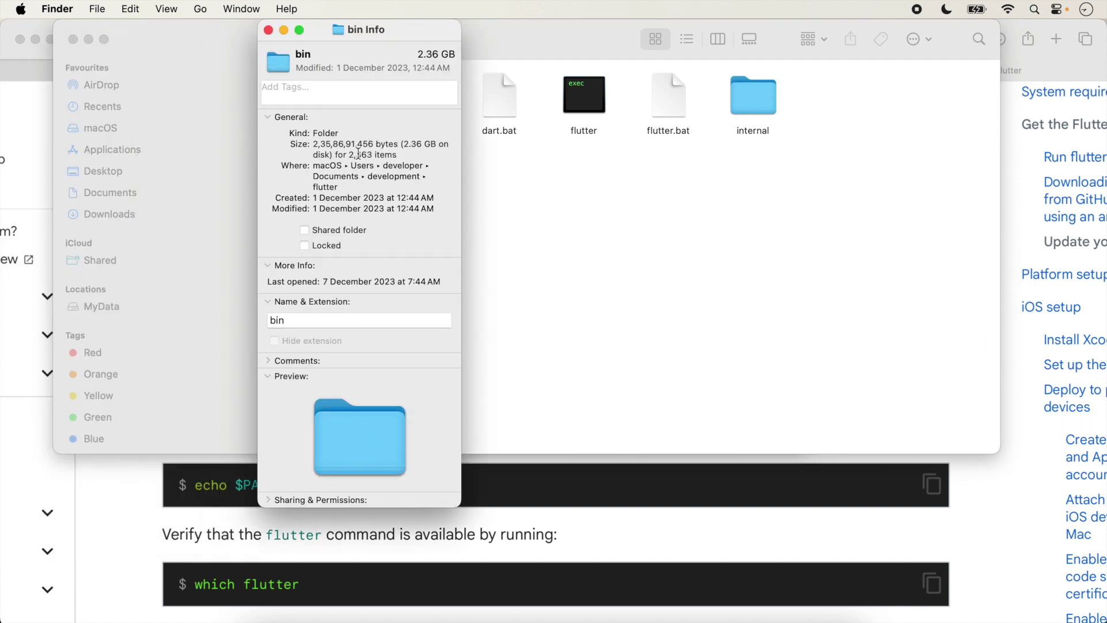
mouse_move(352, 166)
left_mouse_down()
mouse_move(346, 185)
mouse_move(418, 176)
mouse_move(347, 186)
left_mouse_up()
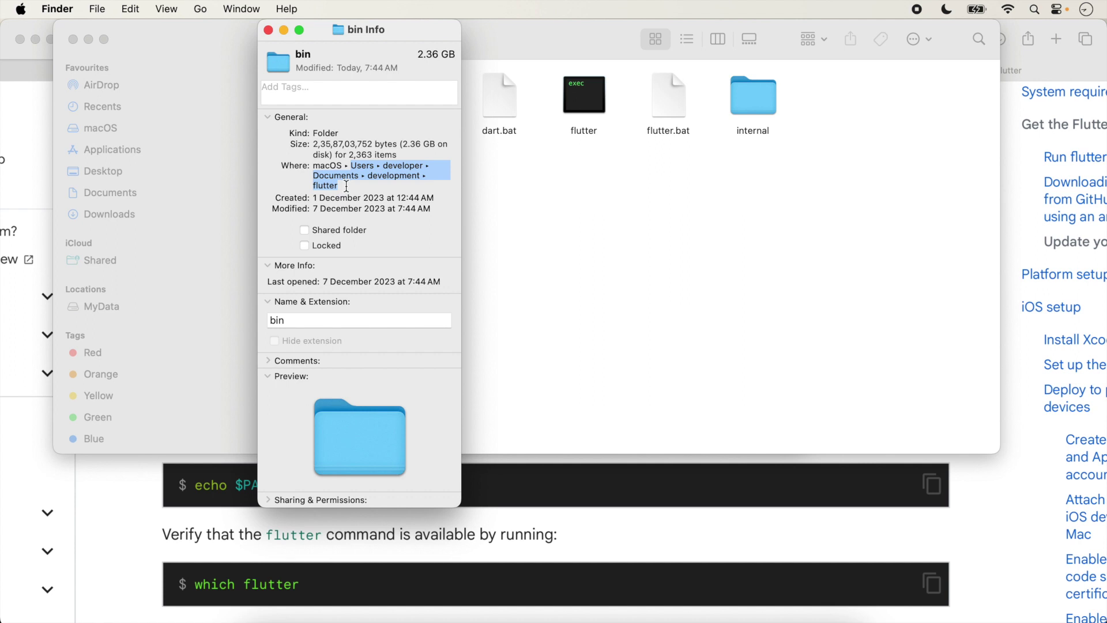
key("super+c")
left_click(268, 30)
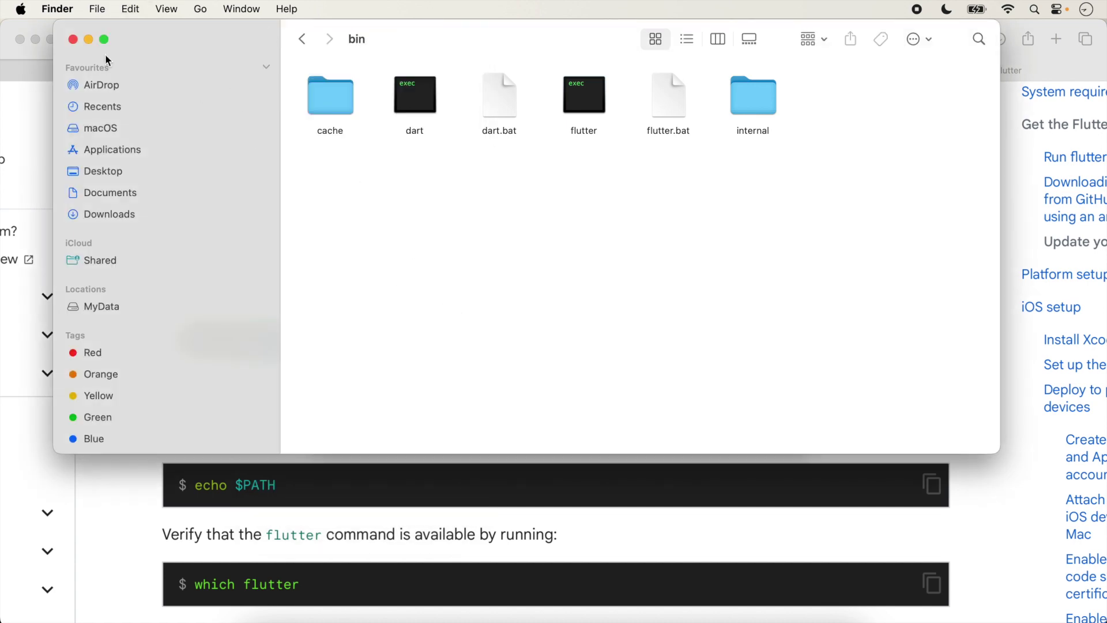
left_click(72, 39)
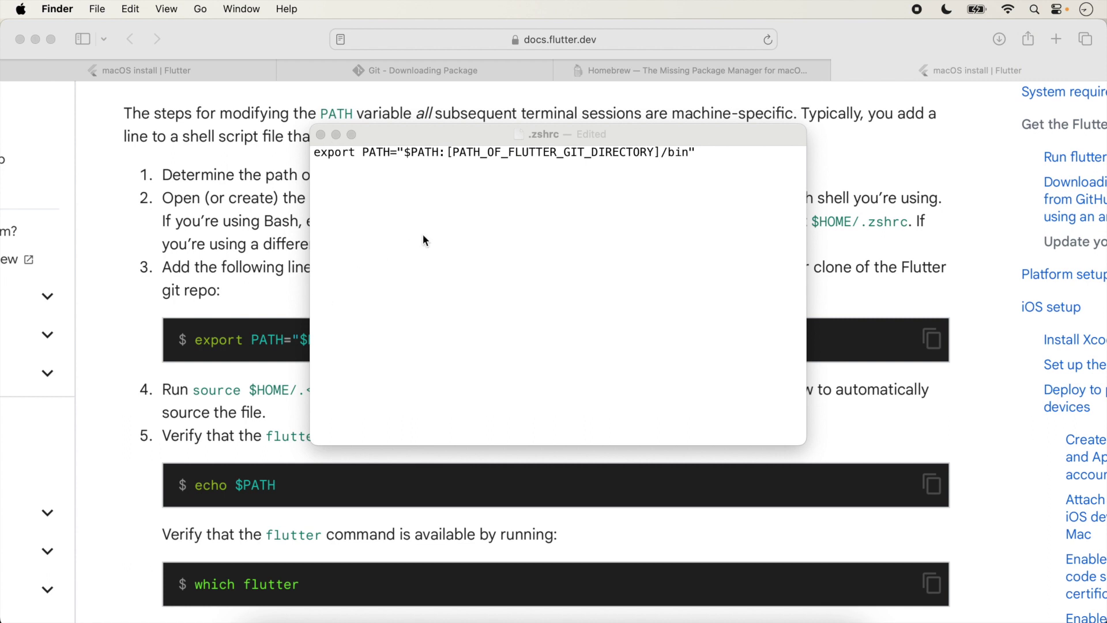
Step: Replace the [PATH_OF_FLUTTER_GIT_DIRECTORY] placeholder in .zshrc with /Users/developer/Documents/development/flutter, then save and close the file
left_click(533, 254)
left_click_drag(661, 162, 448, 167)
key("super+v")
left_click_drag(641, 129, 576, 134)
mouse_move(699, 157)
left_mouse_down()
mouse_move(728, 157)
mouse_move(677, 119)
mouse_move(822, 403)
mouse_move(818, 443)
mouse_move(713, 202)
mouse_move(710, 169)
mouse_move(680, 151)
left_mouse_up()
left_click(672, 205)
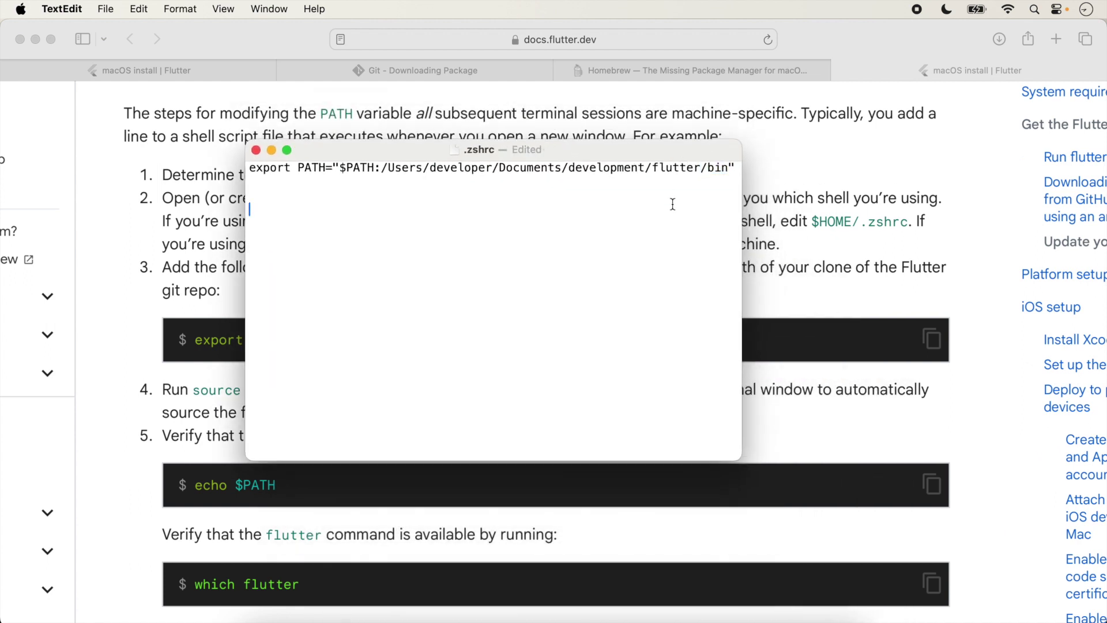
key("super+s")
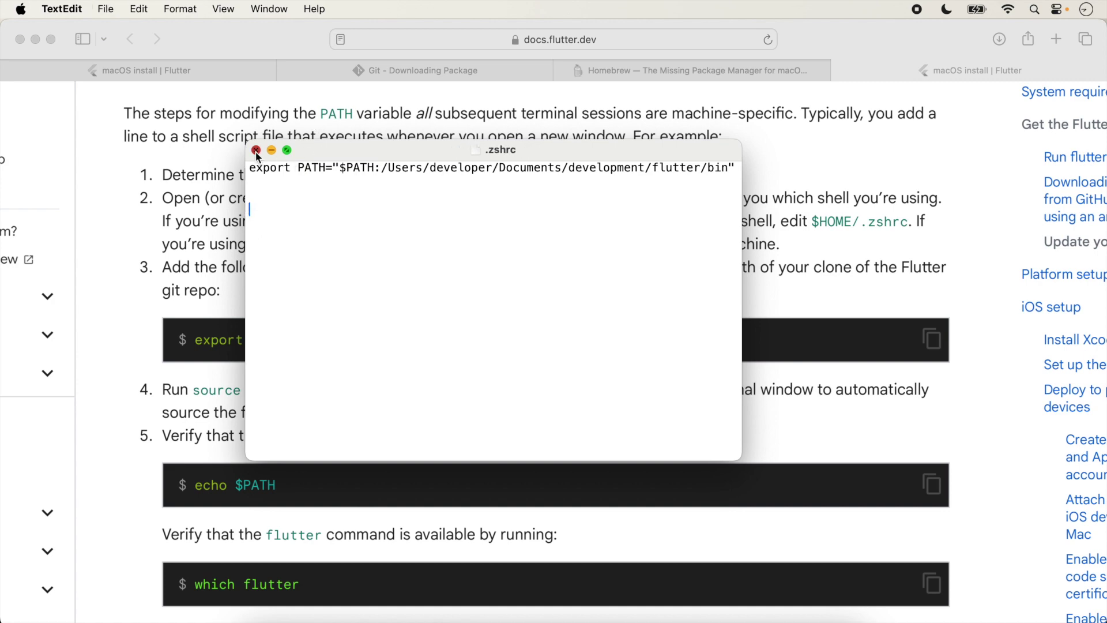
left_click(256, 150)
left_click(416, 204)
Step: Open a new Terminal window, run which flutter in it and enlarge the text
left_click(581, 616)
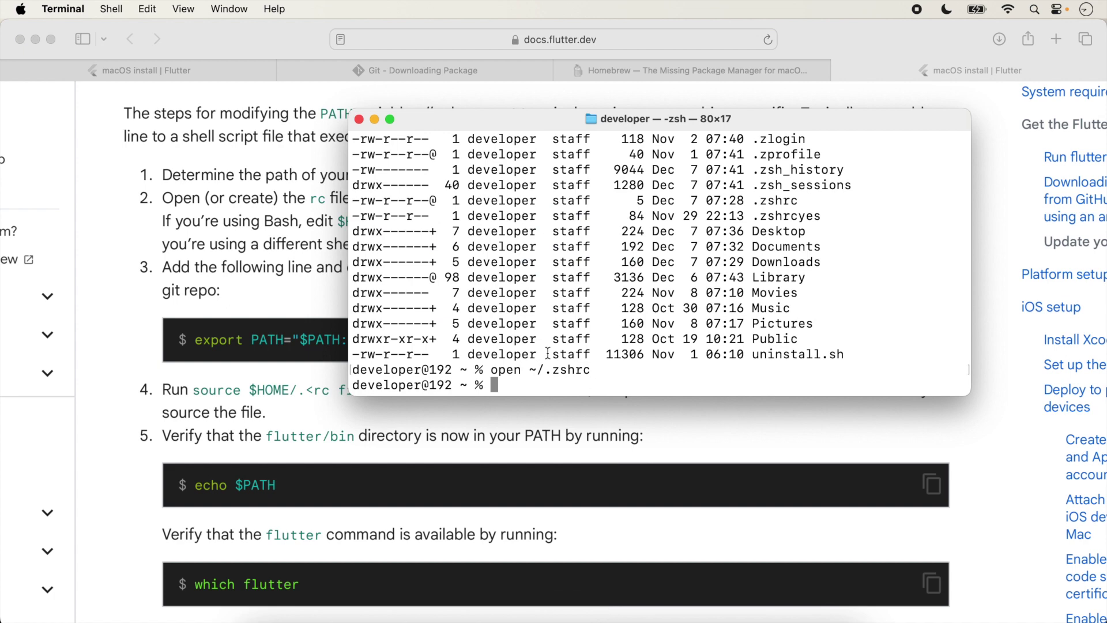
left_click(117, 12)
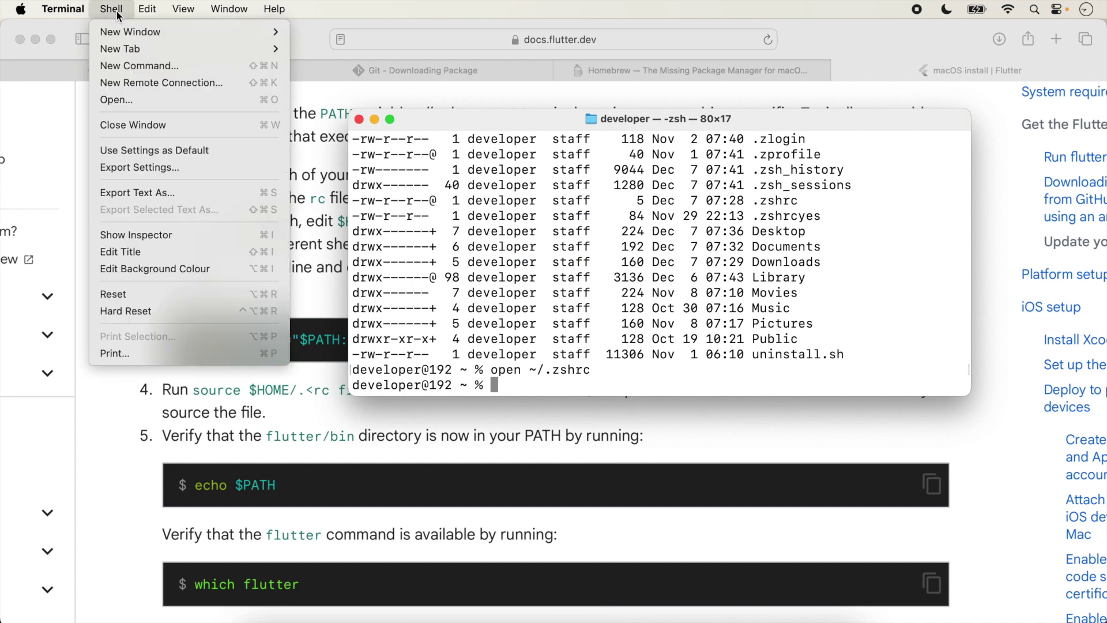
left_click(346, 33)
left_click_drag(748, 332, 749, 321)
type("which flutter")
key("Return")
key("super+equal")
key("super+equal")
left_click_drag(790, 221, 701, 128)
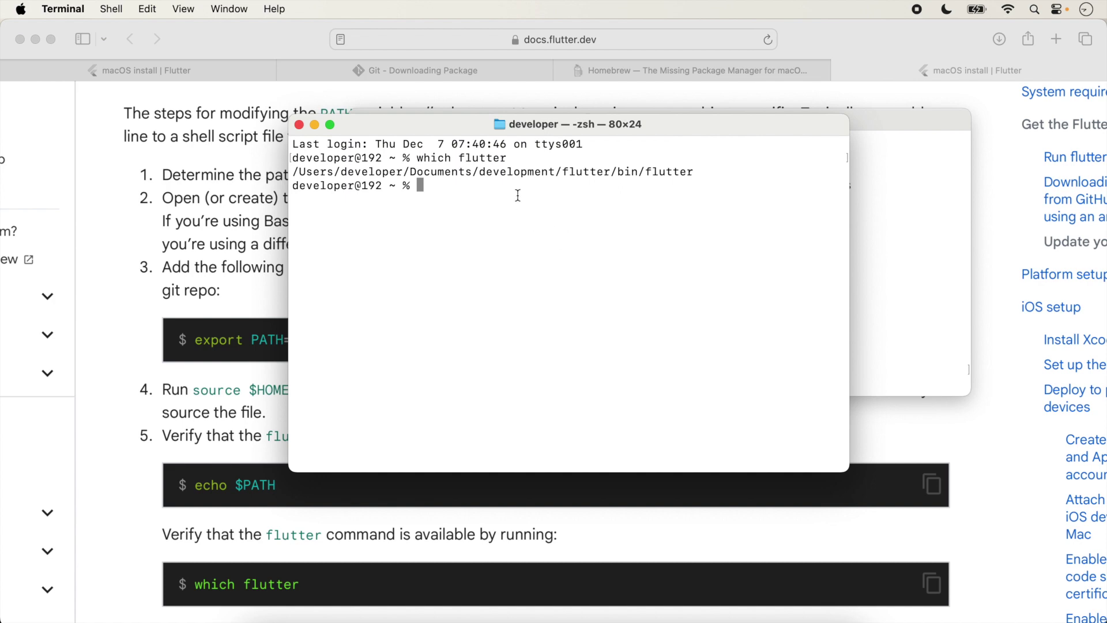
Step: Close the older Terminal window with the open ~/.zshrc command and move the new one clear of the instructions
left_click_drag(653, 127, 638, 171)
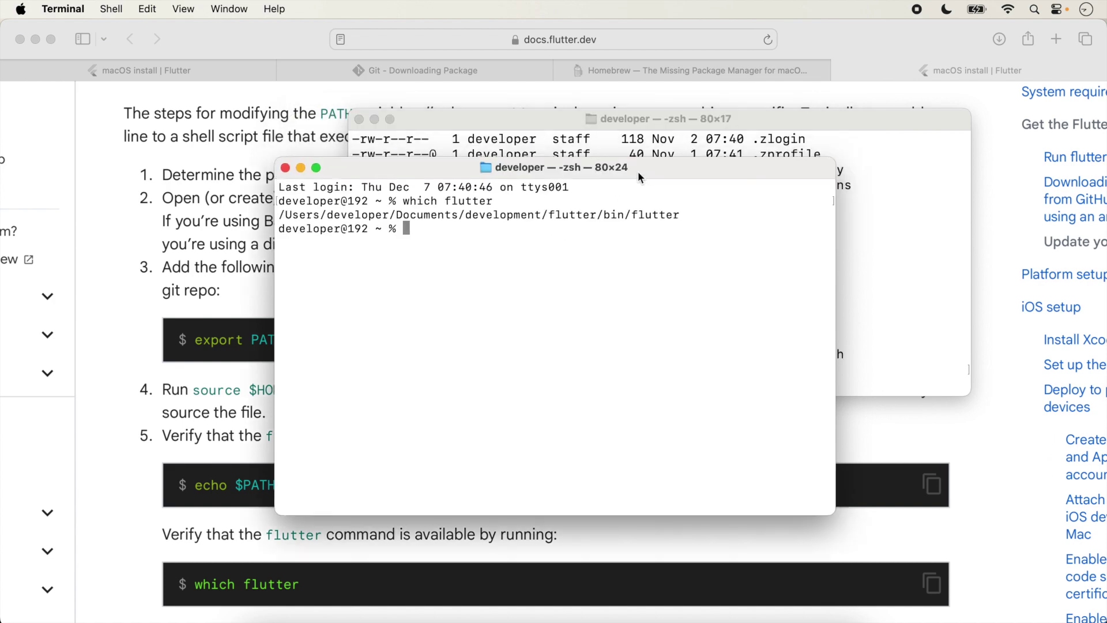
left_click(548, 120)
left_click(359, 118)
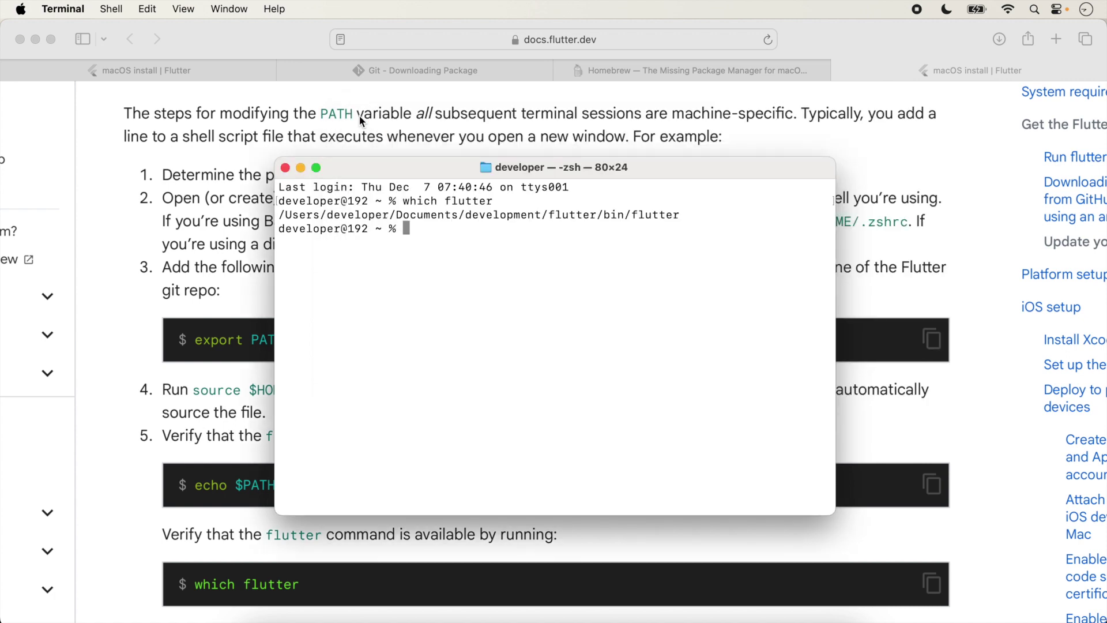
left_click_drag(653, 169, 706, 113)
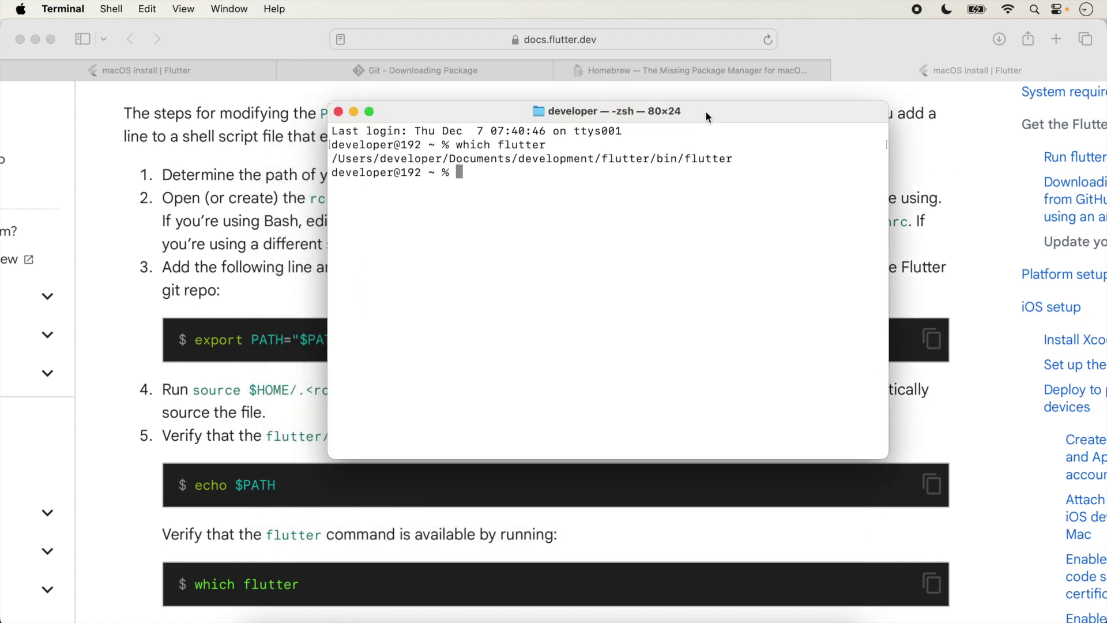
key("super+h")
scroll(432, 428, "down", 1)
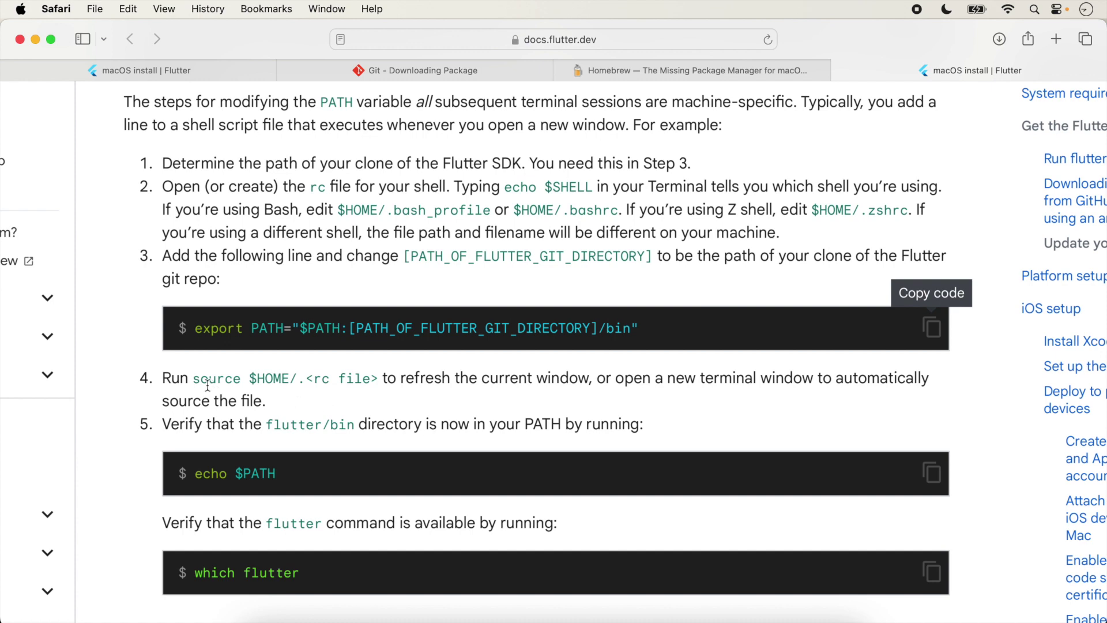
left_click_drag(192, 378, 233, 377)
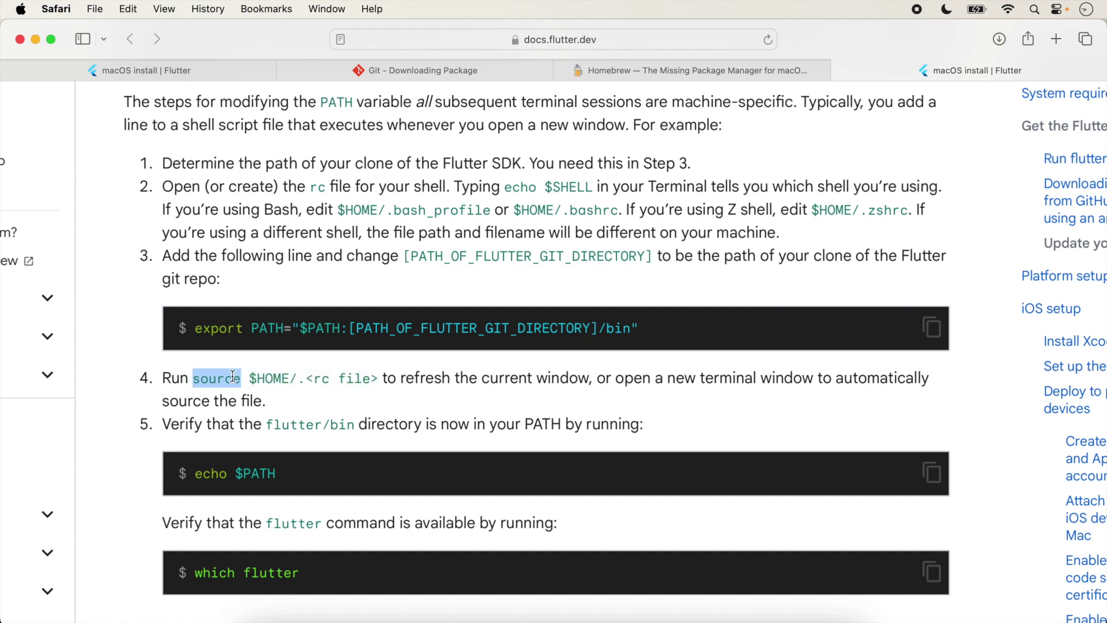
key("super+c")
key("super+Tab")
key("super+v")
key("BackSpace")
key("BackSpace")
key("BackSpace")
key("BackSpace")
key("BackSpace")
key("BackSpace")
Step: List all files of the home directory with ls -al and reload the shell configuration with source ~/.zshrc
type("ls -al")
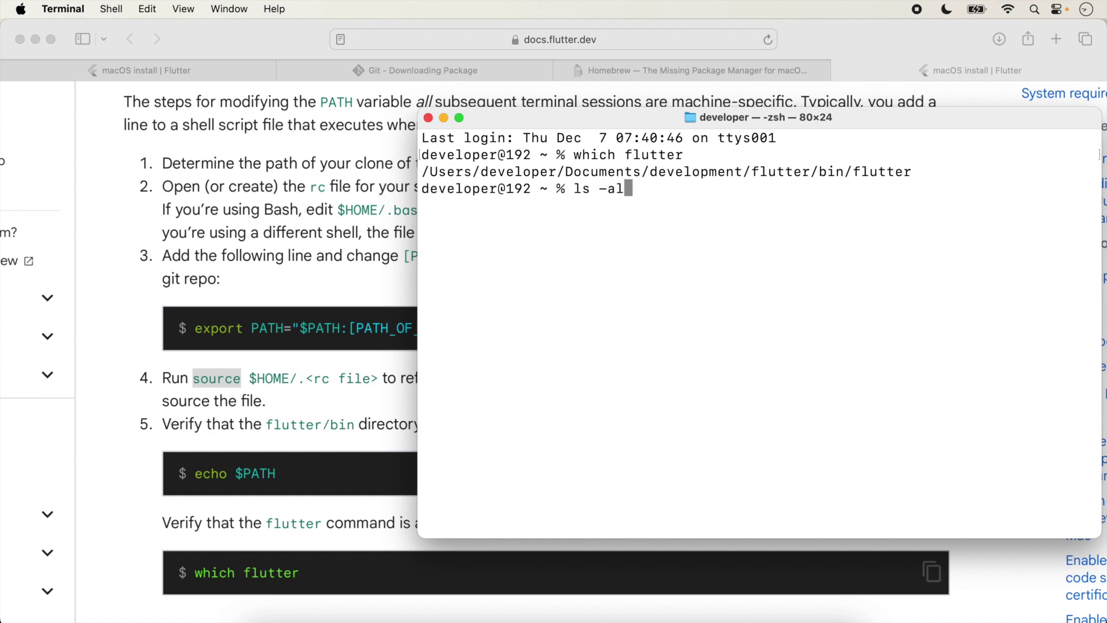
key("Return")
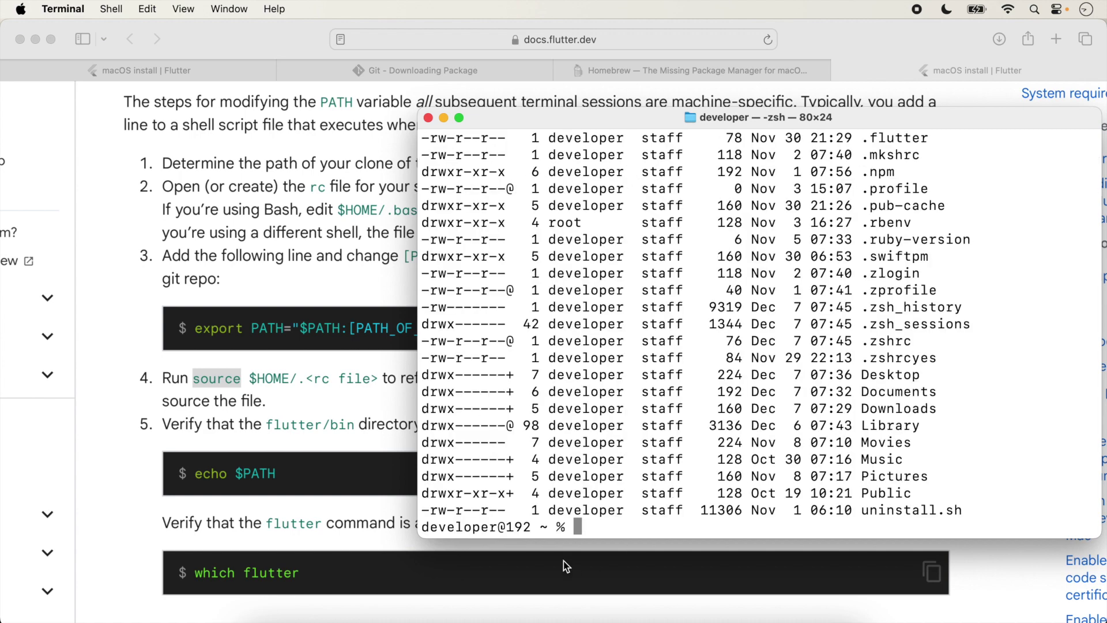
type("source ~/")
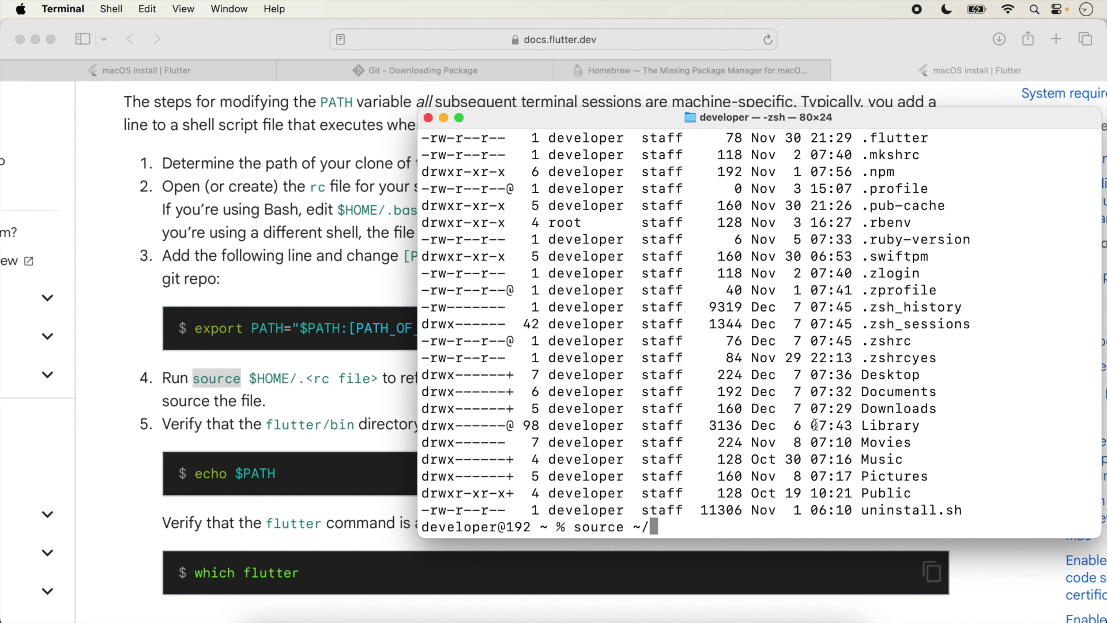
left_click_drag(915, 340, 774, 405)
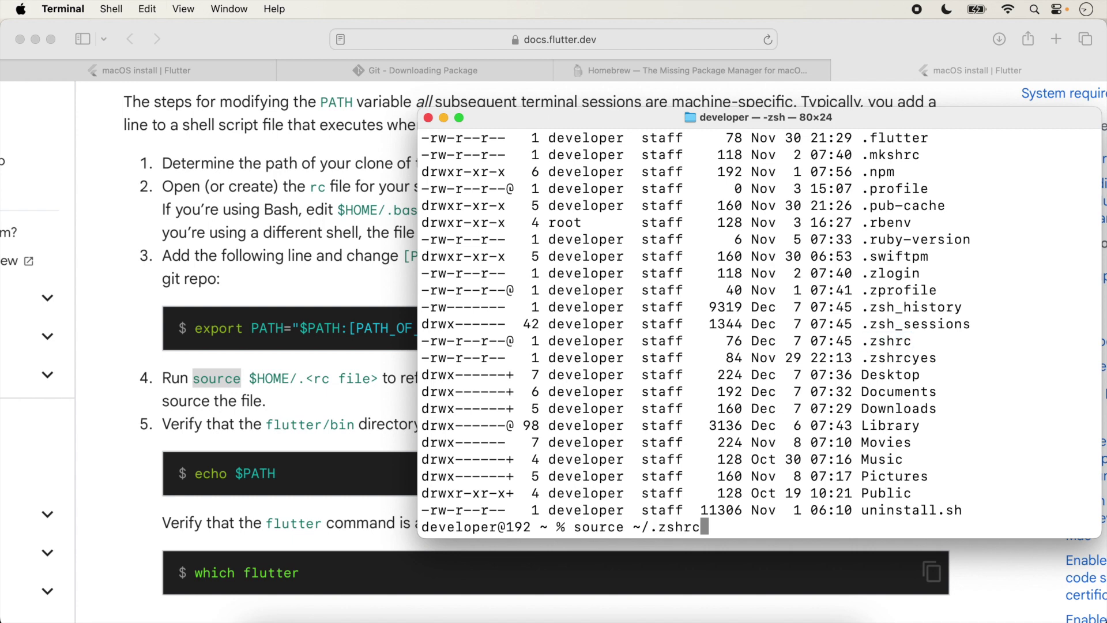
left_click_drag(624, 113, 624, 60)
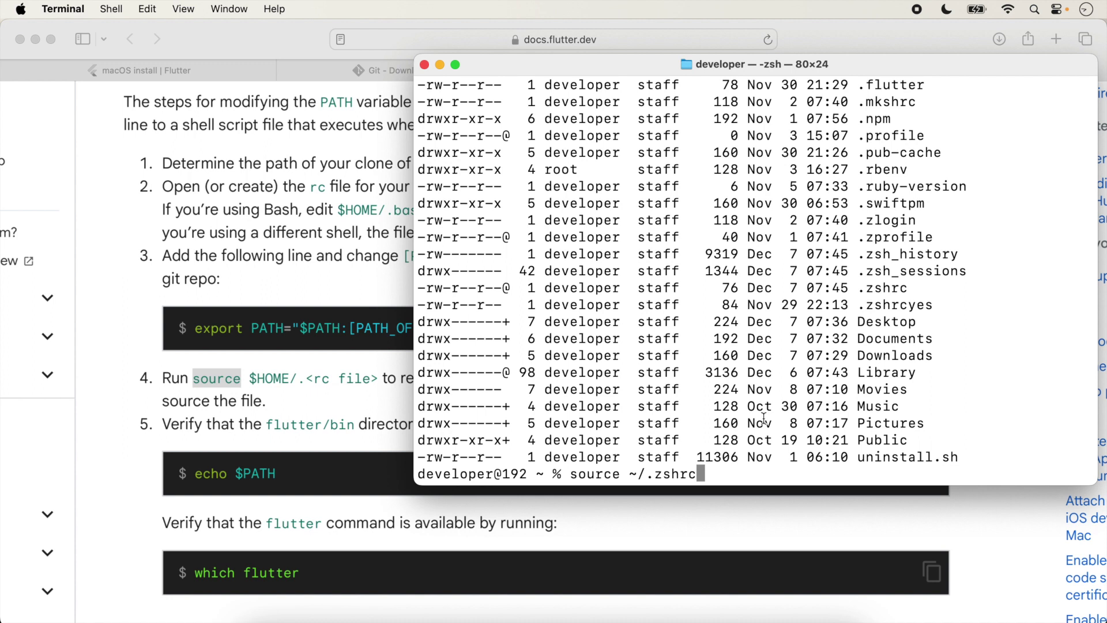
key("Return")
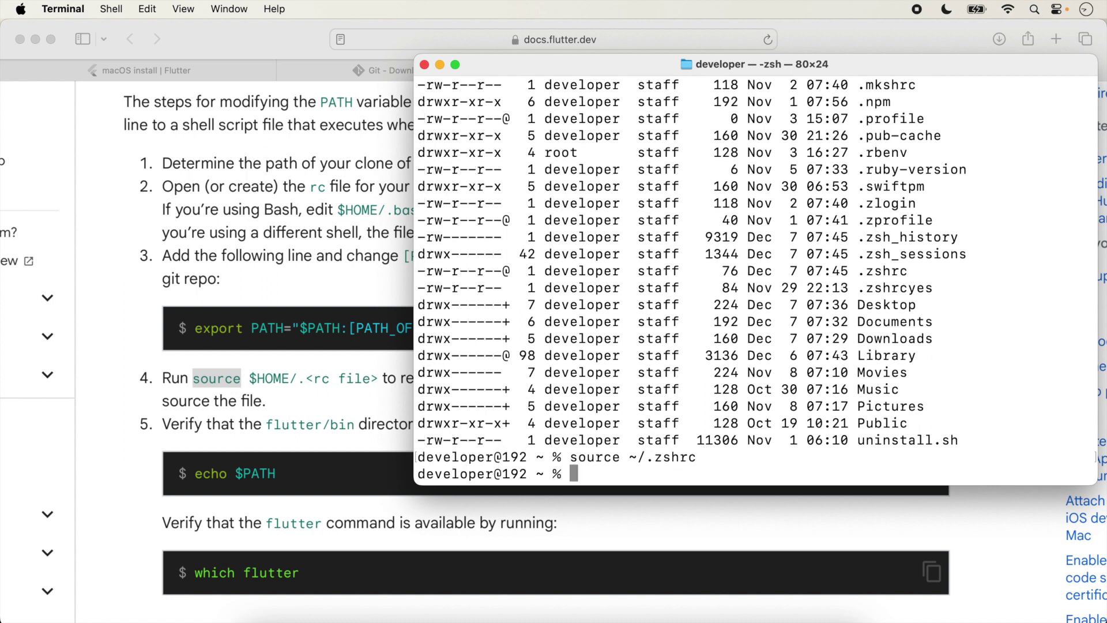
Step: Check the PATH setup by running which flutter and the docs' echo $PATH command, and highlight the final flutter/bin entry in the output
type("which flutter")
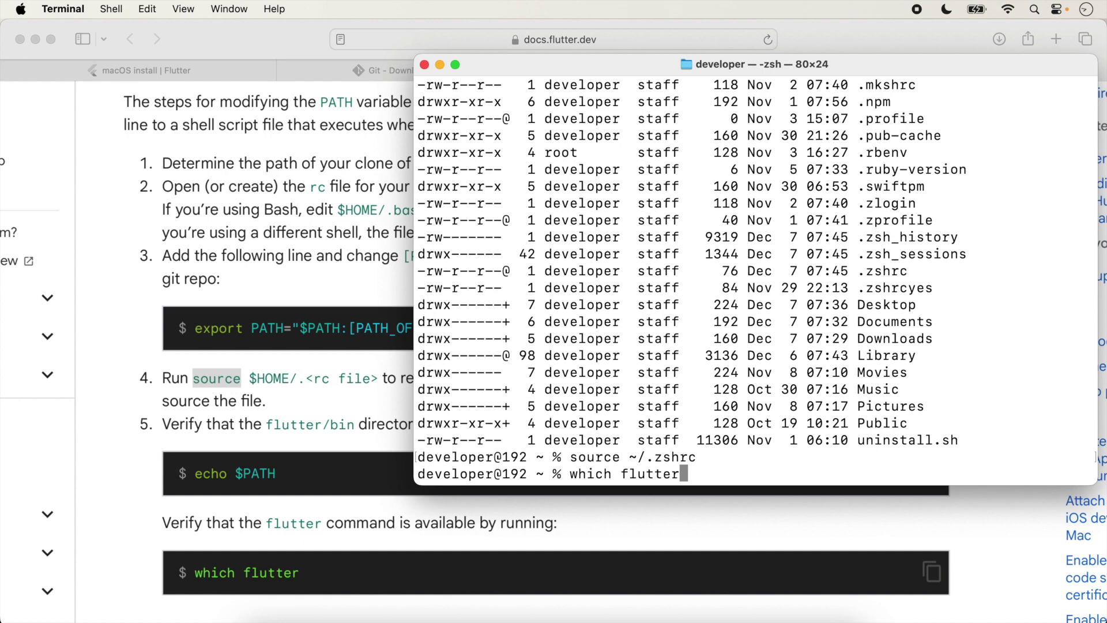
key("Return")
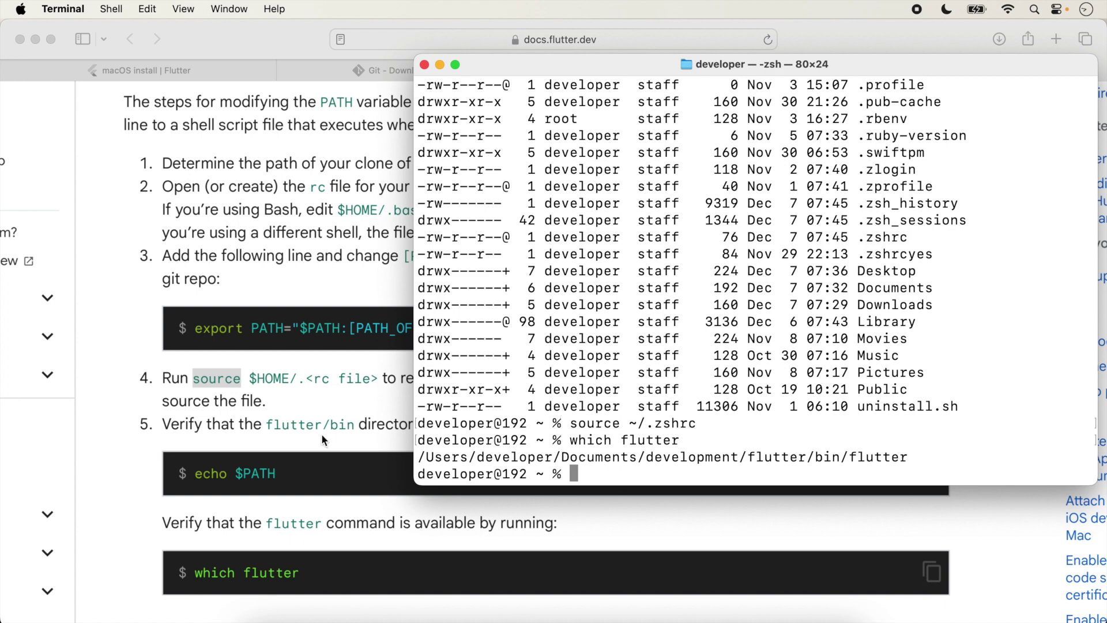
left_click(280, 472)
scroll(271, 455, "down", 2)
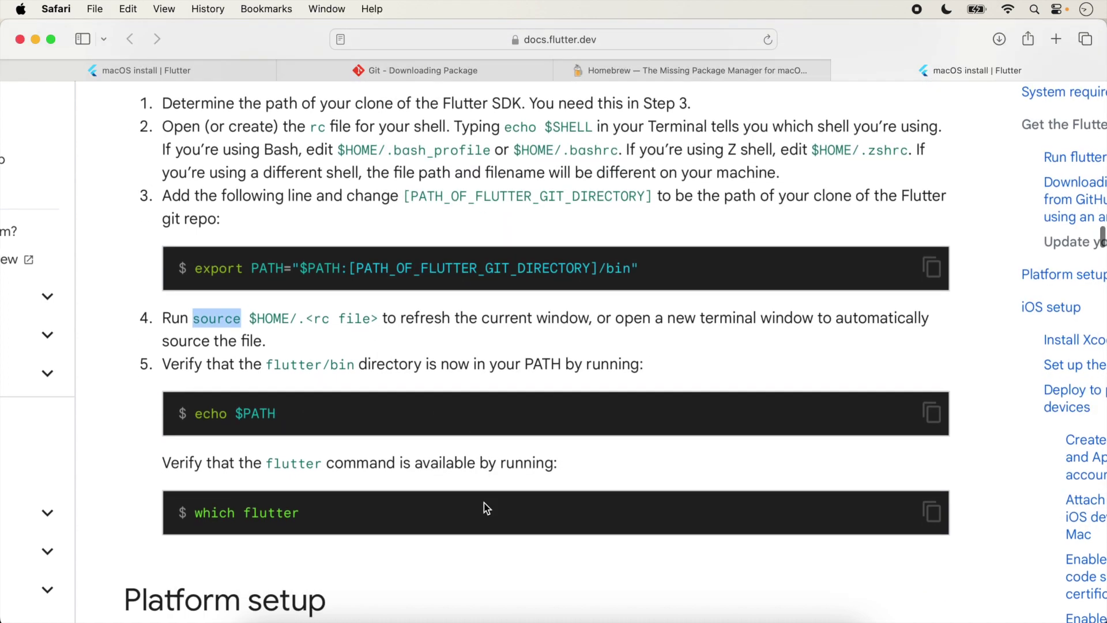
left_click_drag(194, 415, 291, 421)
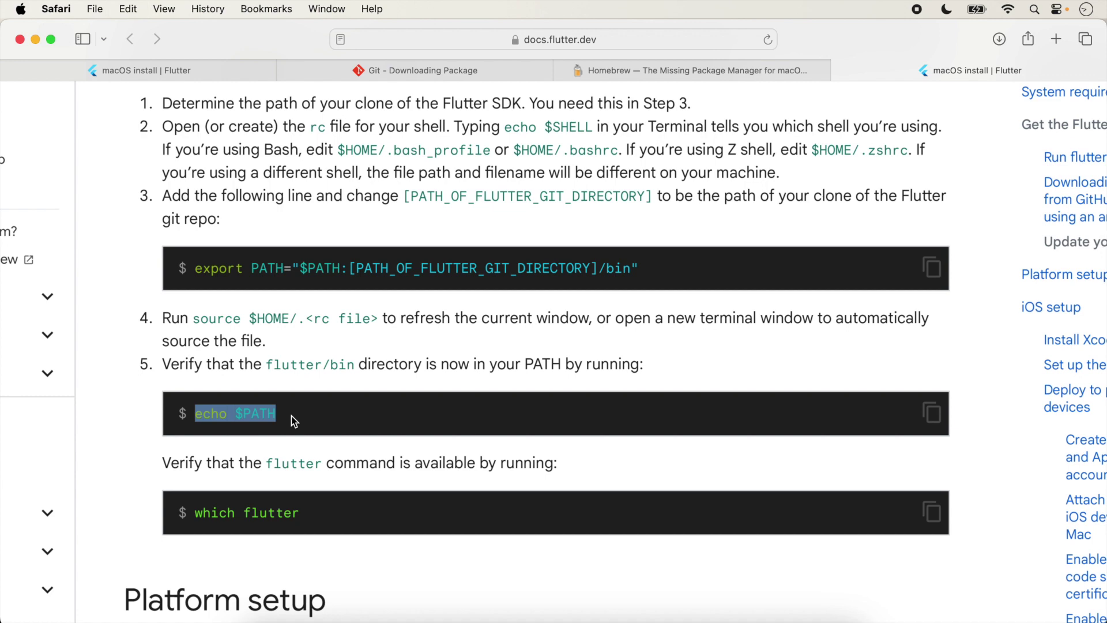
key("super+Tab")
key("super+v")
key("Return")
left_click_drag(874, 457, 444, 460)
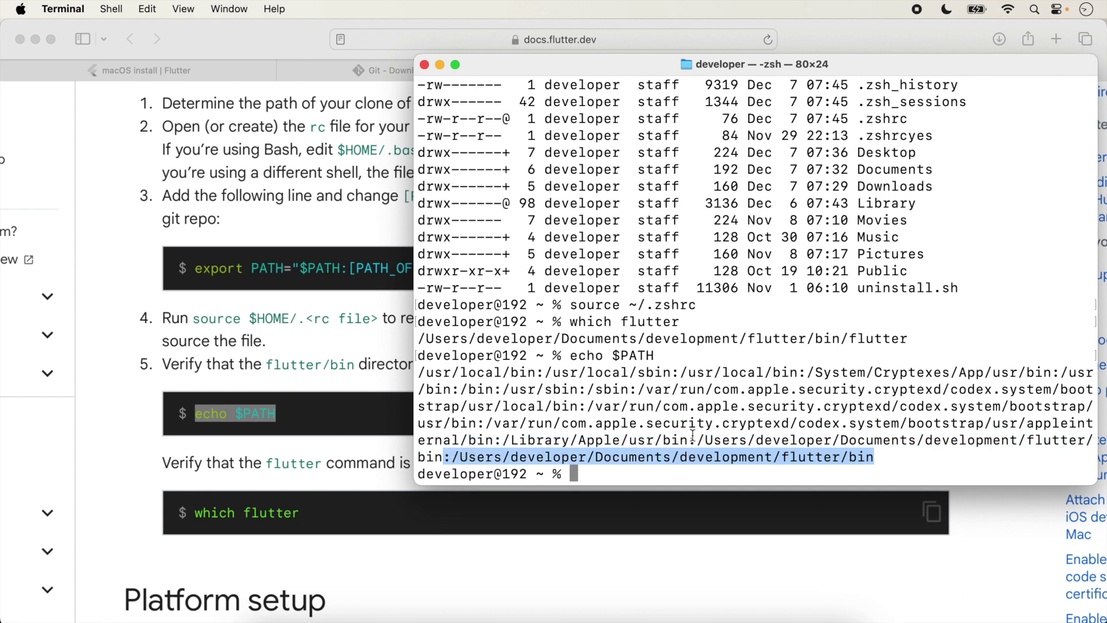
Step: Return to the Flutter docs and read the Platform setup and Install Xcode sections
left_click(334, 451)
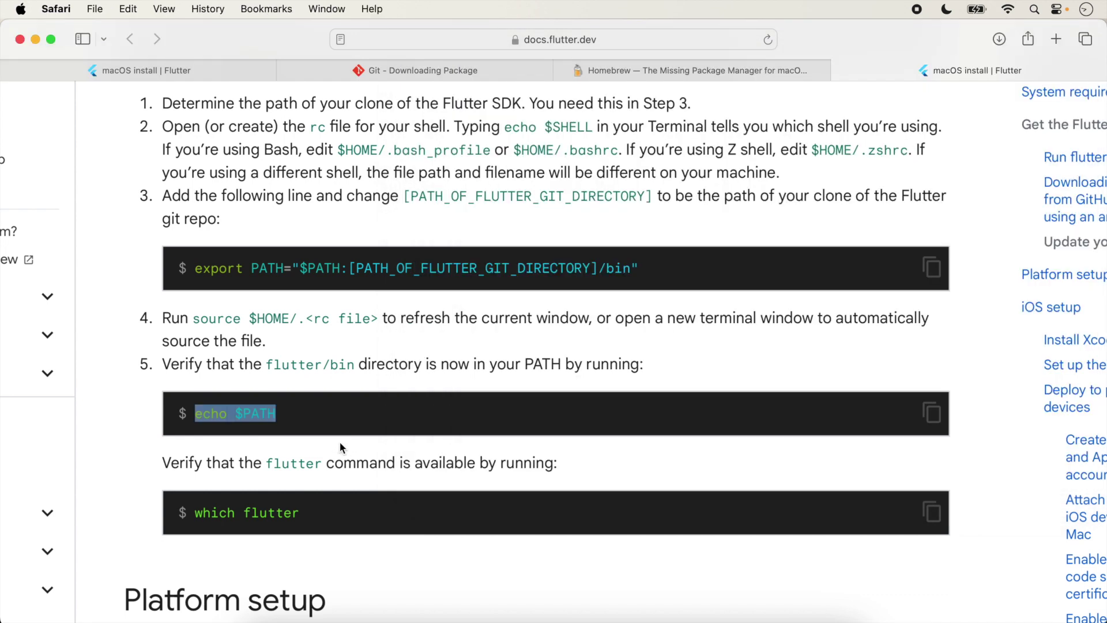
scroll(340, 441, "down", 2)
scroll(342, 453, "down", 1)
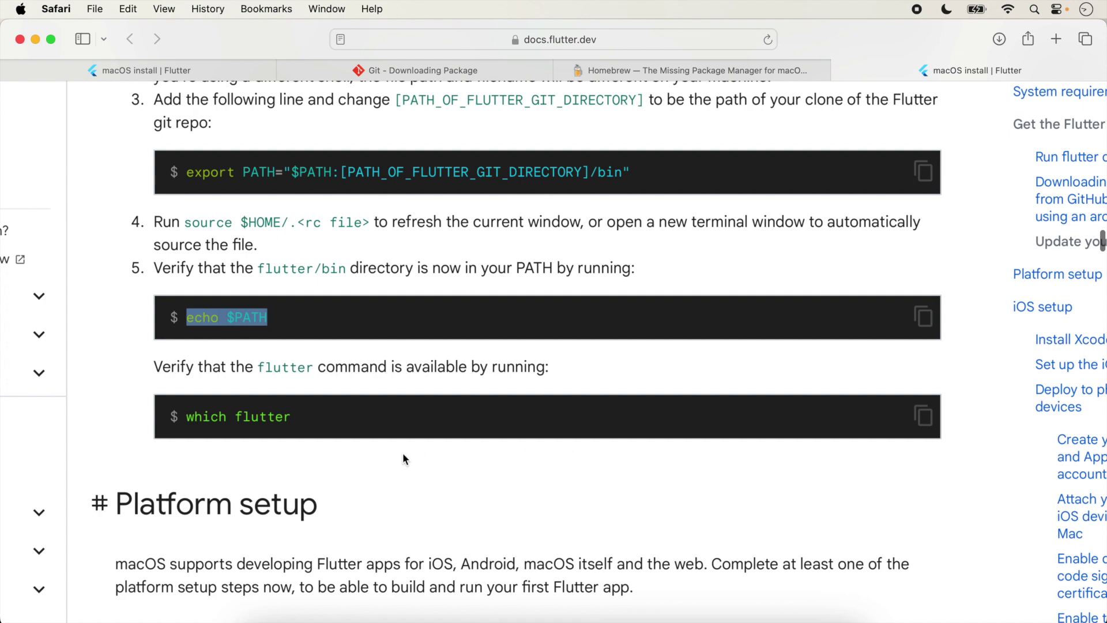
scroll(541, 480, "down", 3)
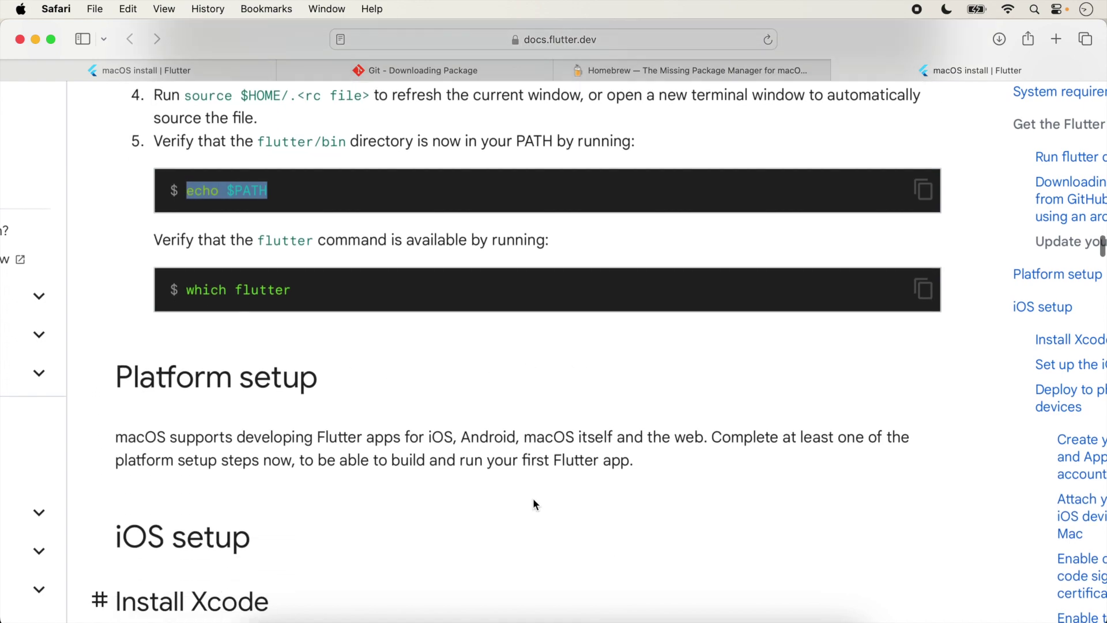
scroll(530, 502, "down", 3)
scroll(557, 427, "down", 10)
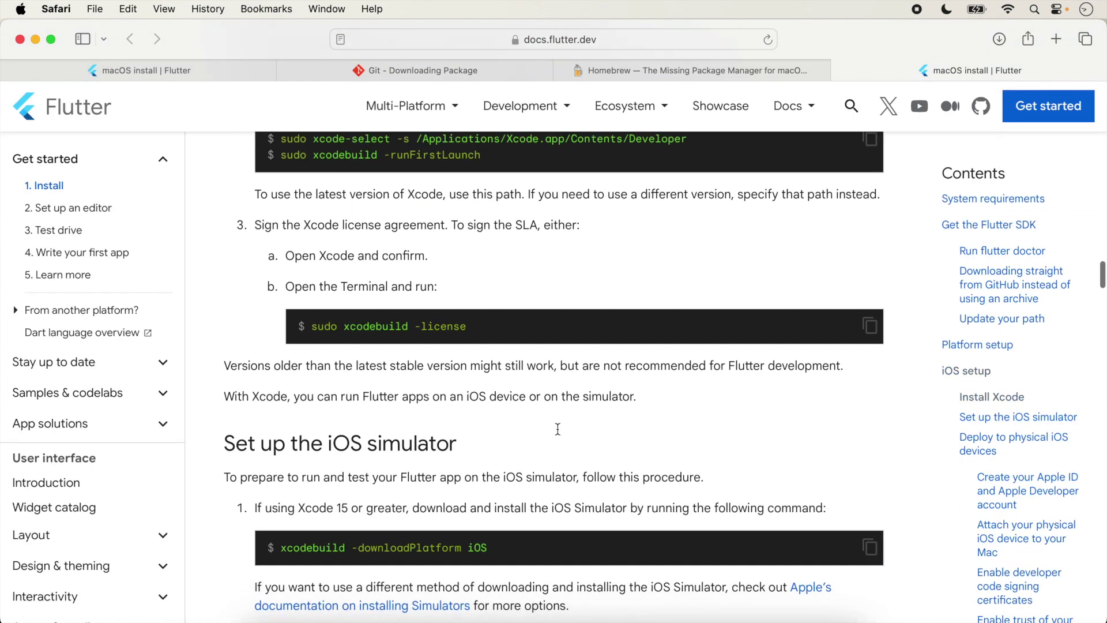
scroll(555, 426, "up", 9)
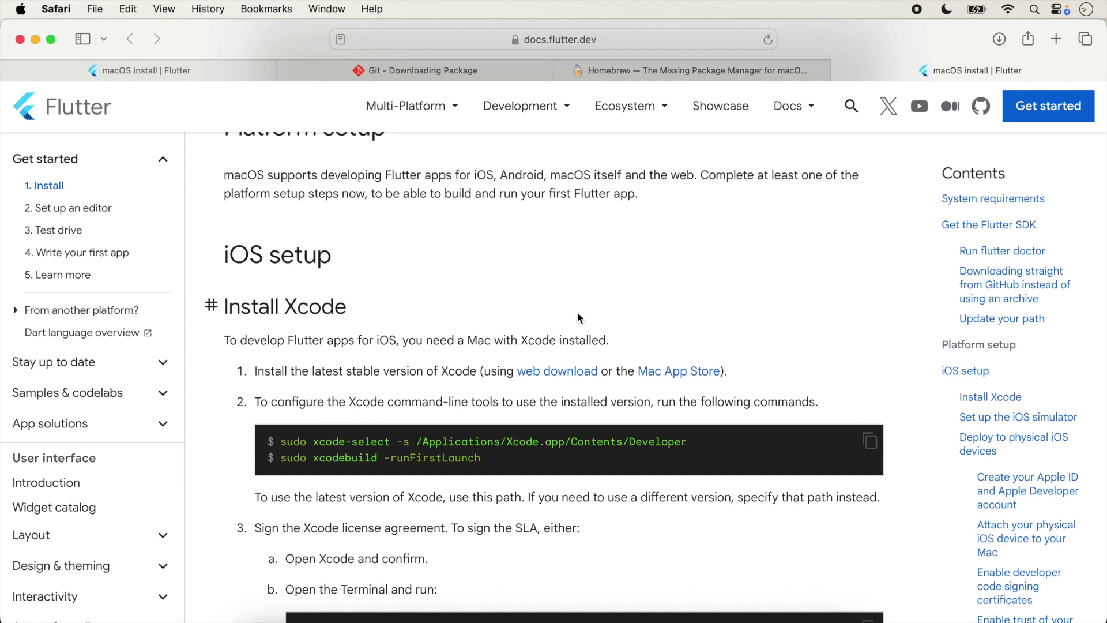
scroll(577, 314, "down", 2)
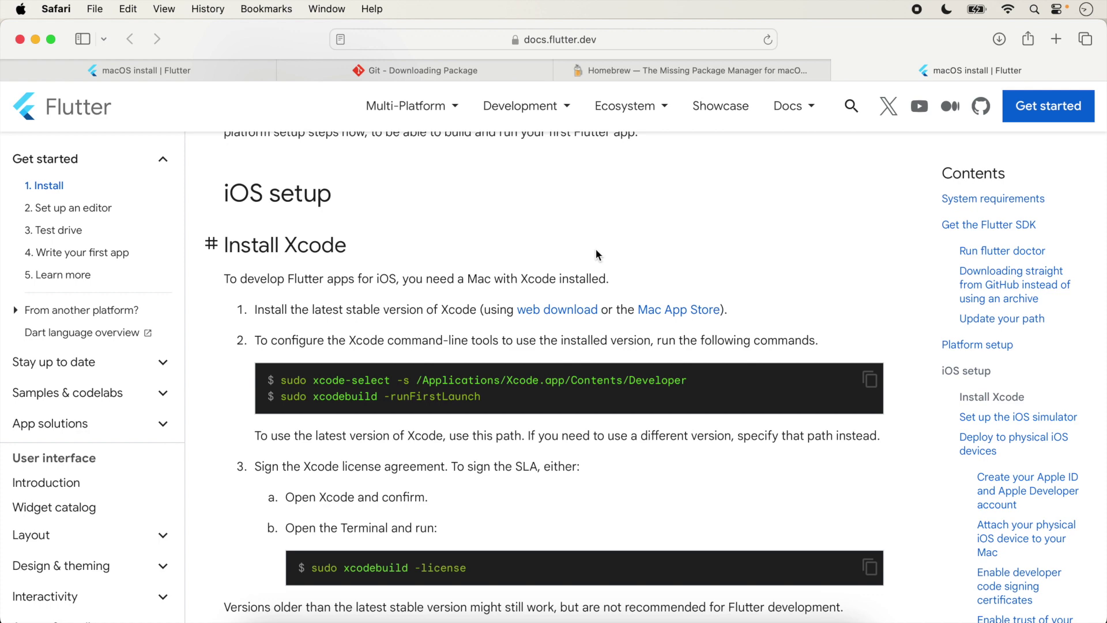
Step: Skim the docs on the iOS simulator, physical iOS devices and CocoaPods through to the Install Android Studio instructions
scroll(421, 432, "down", 15)
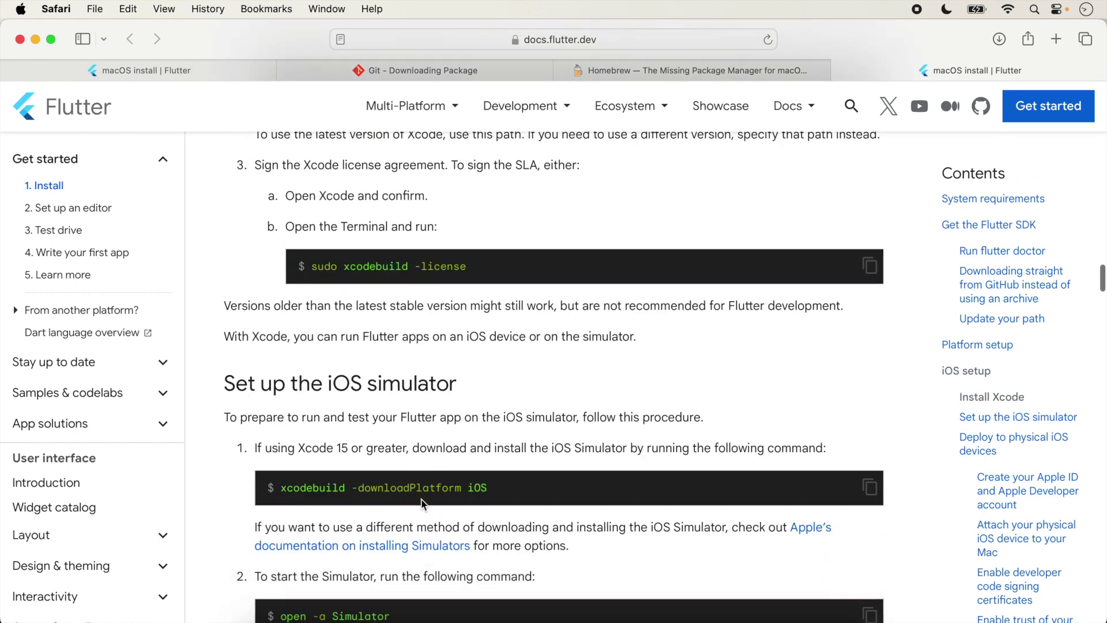
scroll(421, 504, "down", 15)
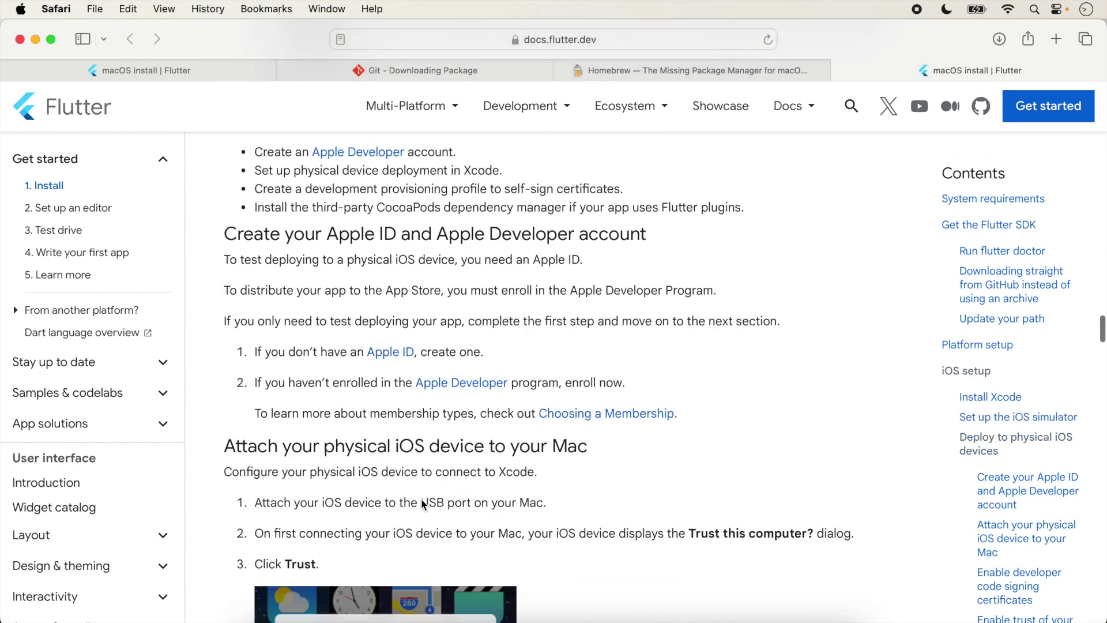
scroll(420, 500, "down", 15)
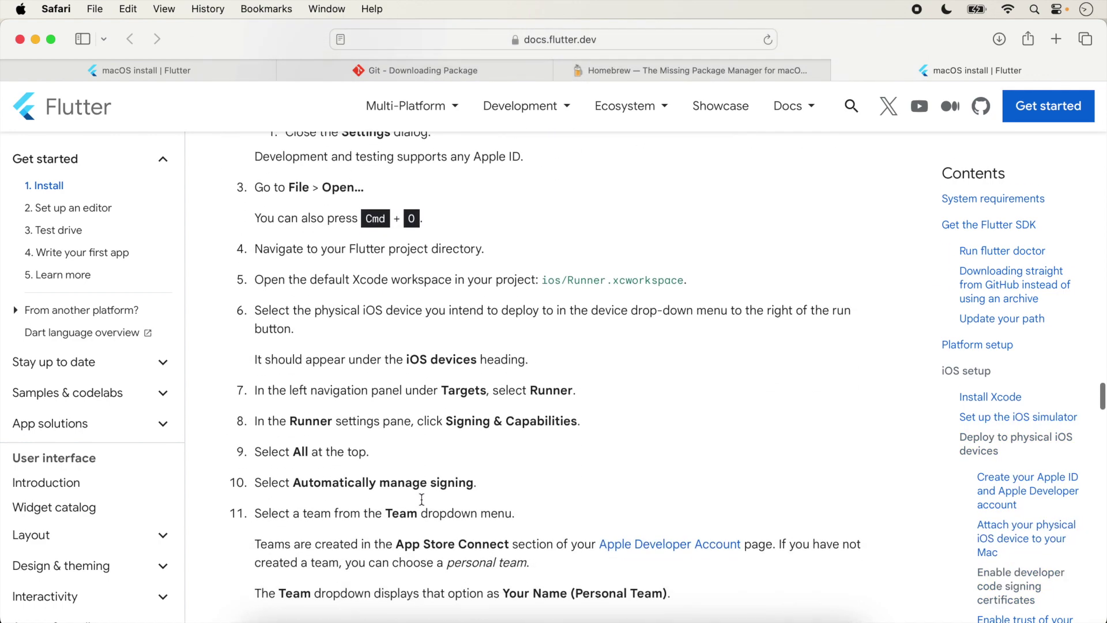
scroll(421, 499, "down", 15)
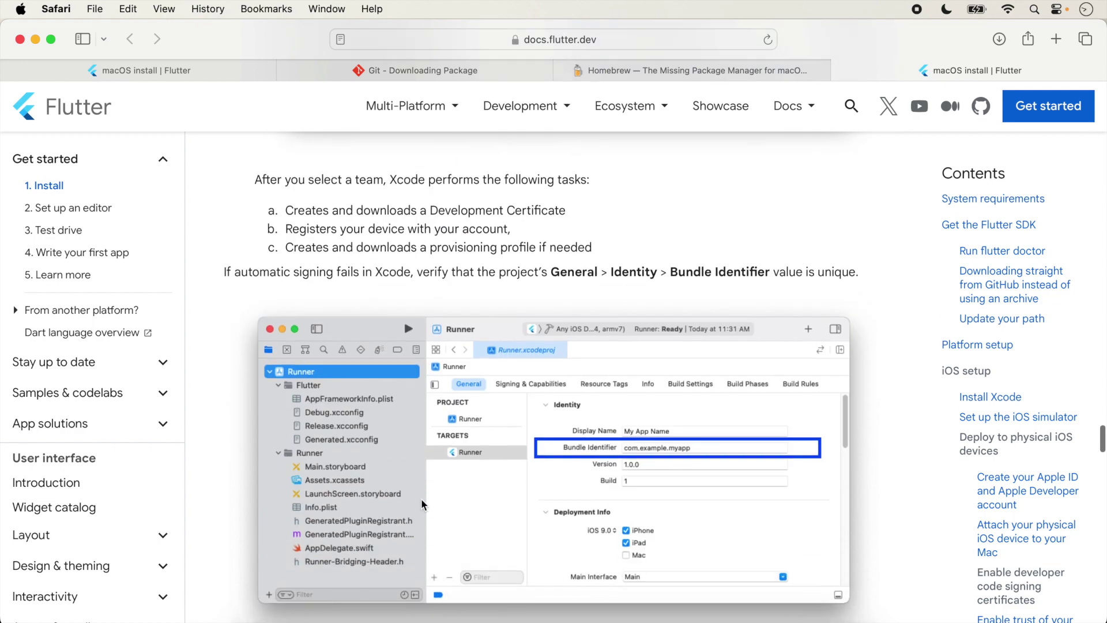
scroll(421, 501, "down", 12)
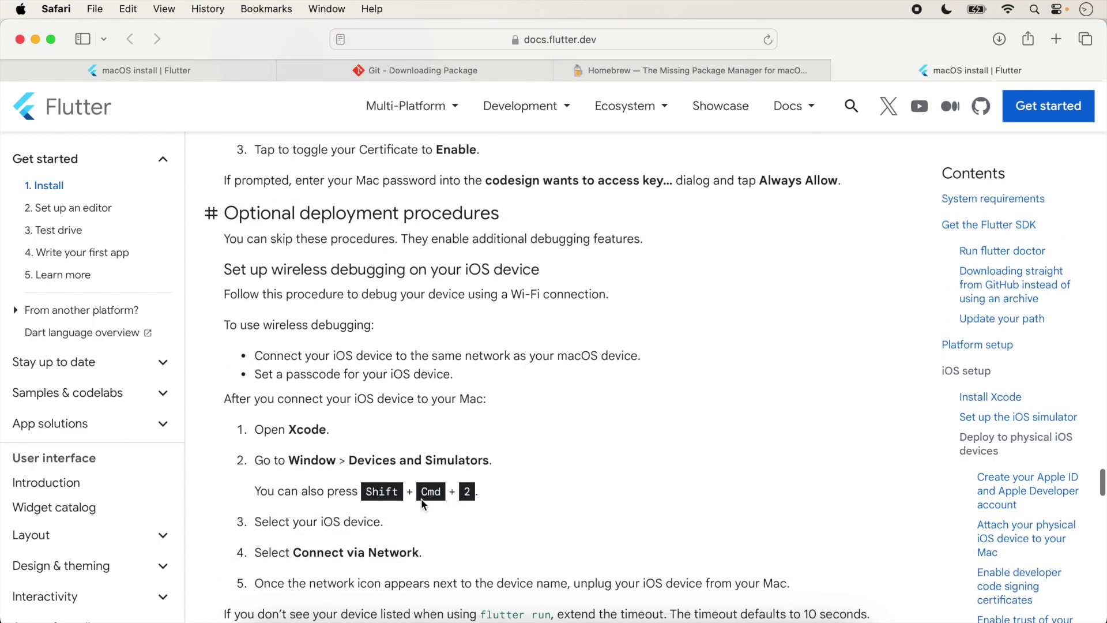
scroll(422, 499, "down", 10)
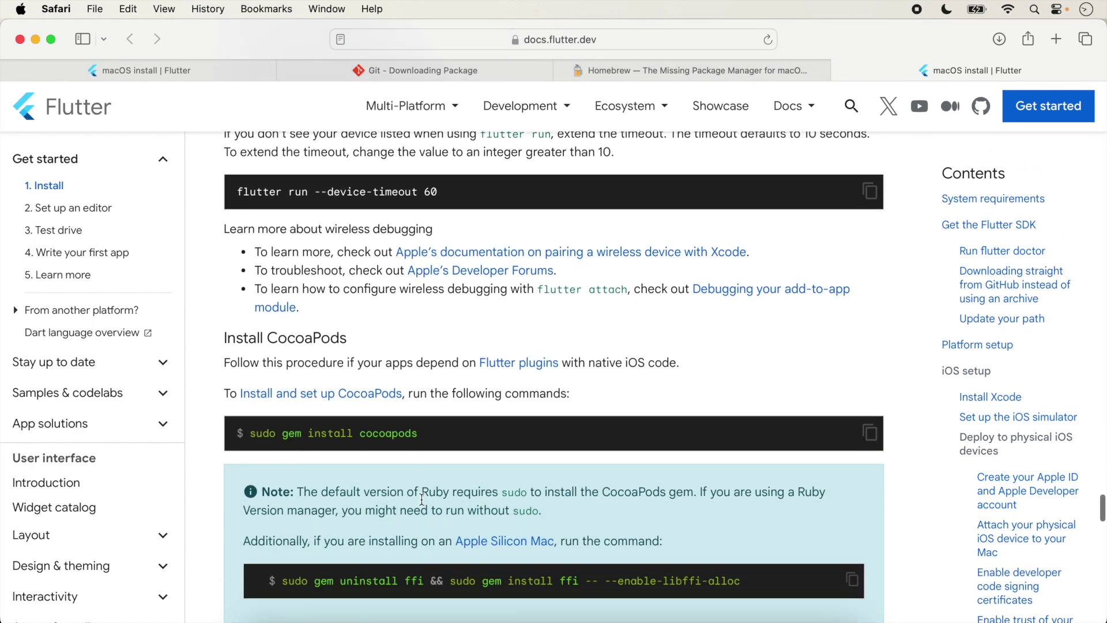
scroll(421, 499, "down", 8)
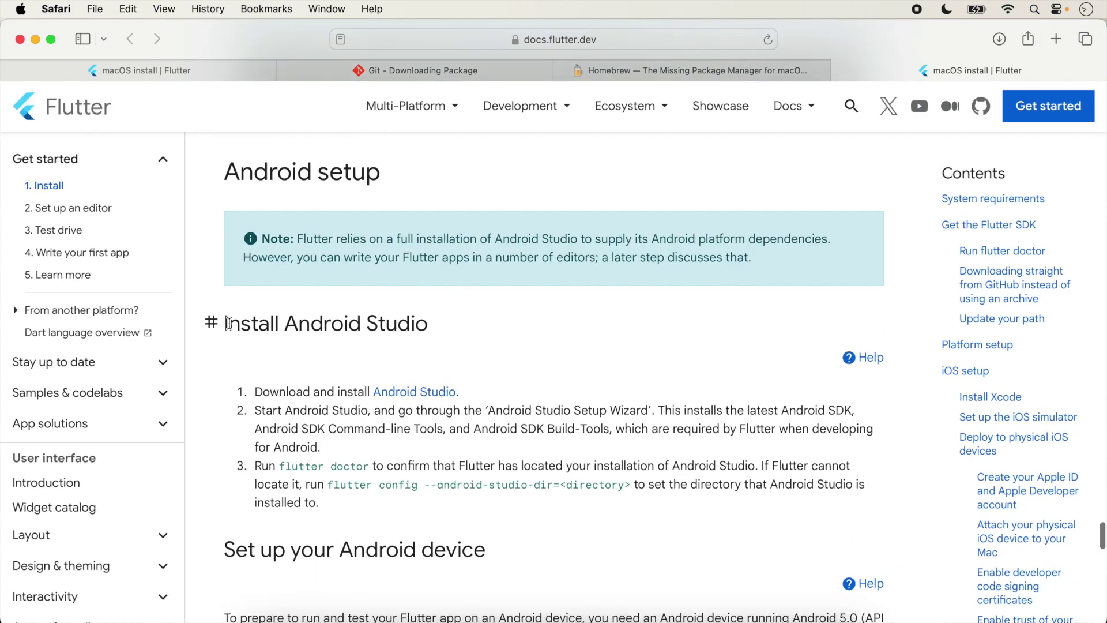
scroll(403, 324, "down", 1)
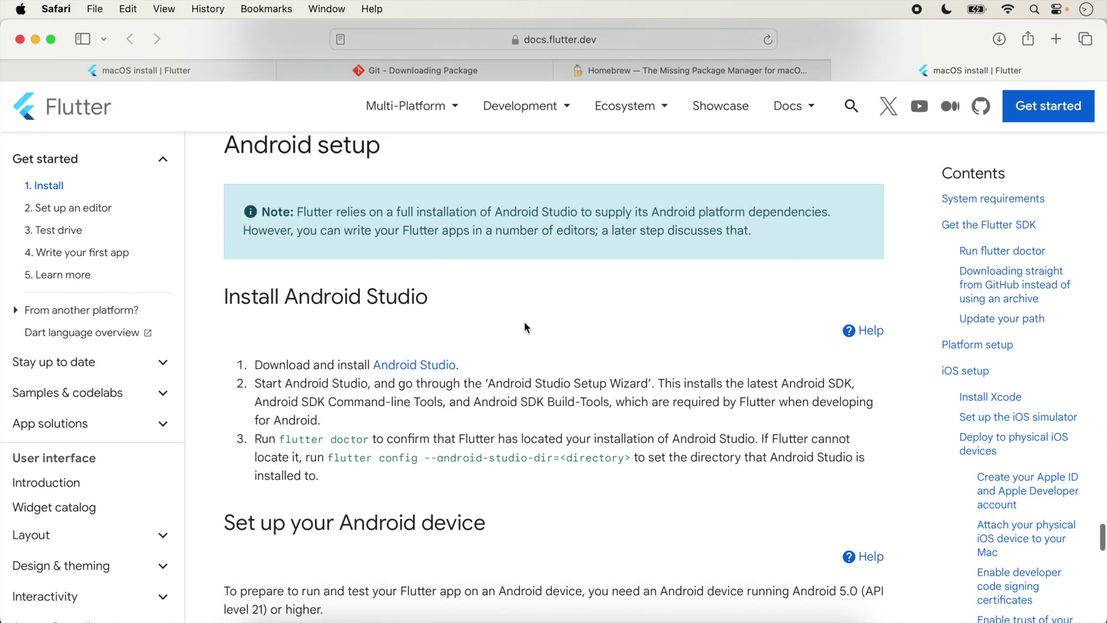
Step: Copy the flutter doctor command from the Install Android Studio instructions in the docs
scroll(542, 306, "down", 1)
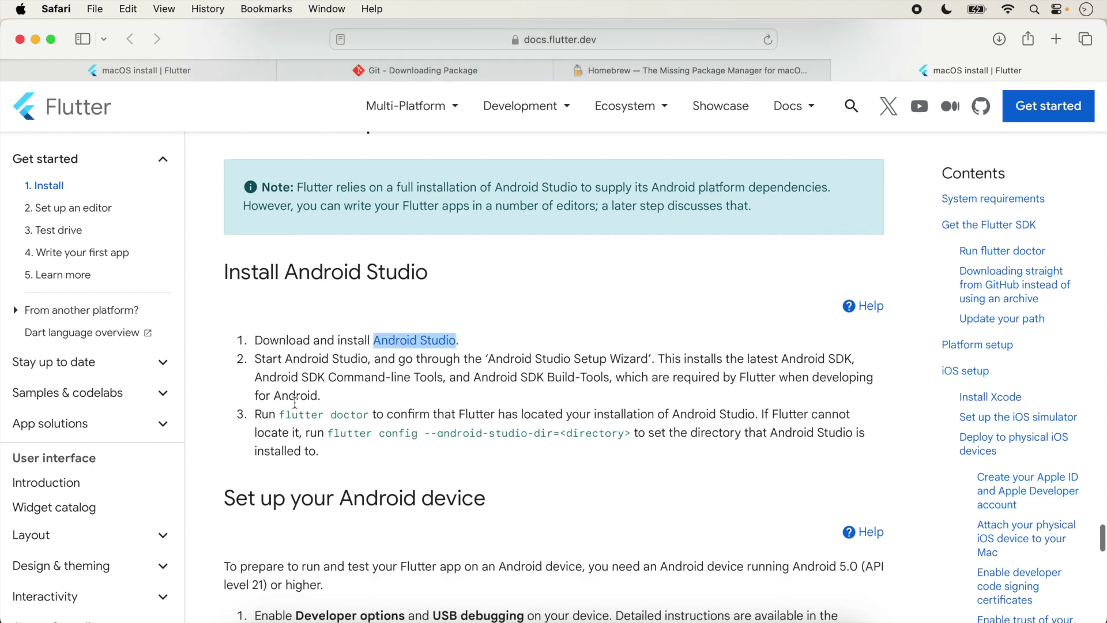
left_click_drag(281, 412, 369, 414)
key("super+c")
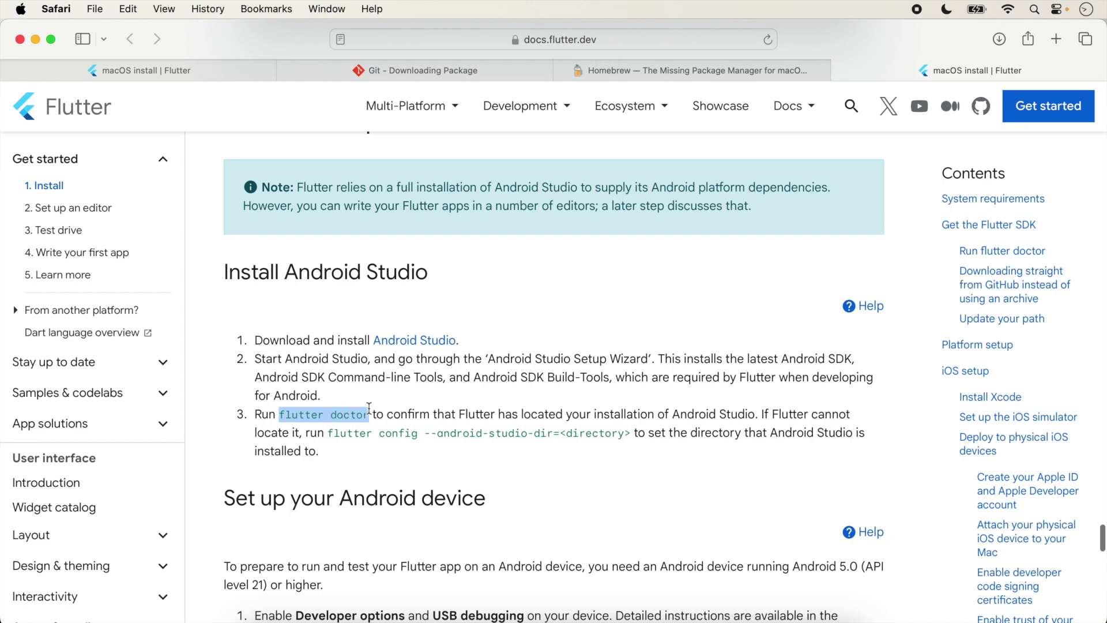
Step: Switch to Terminal, clear the previous output and run the copied flutter doctor command
key("super+Tab")
type("clr")
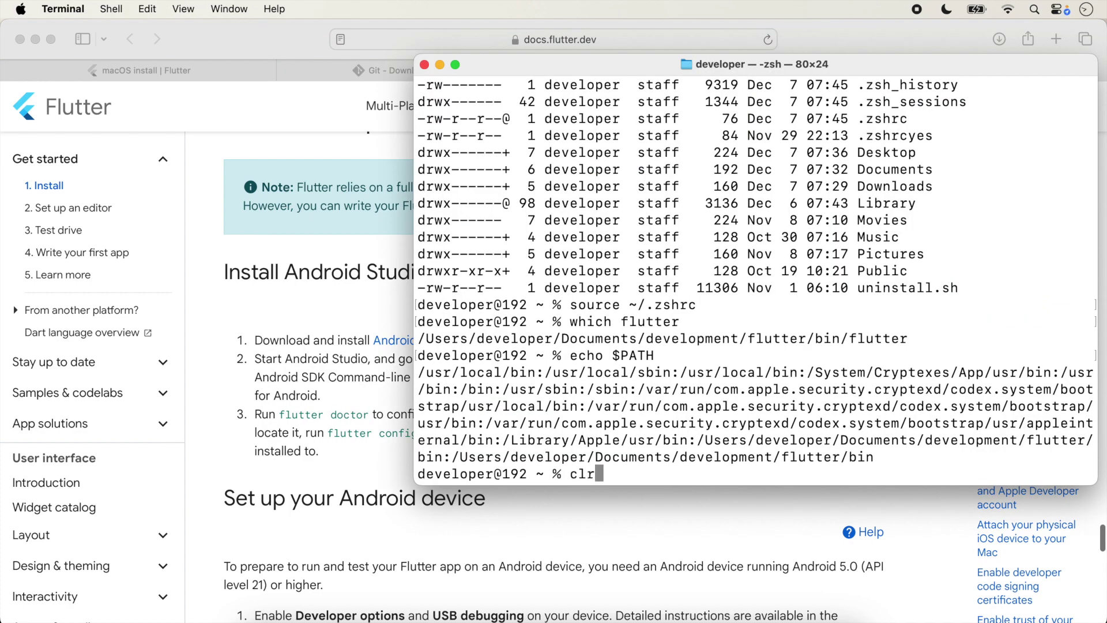
key("BackSpace")
type("ear")
key("Return")
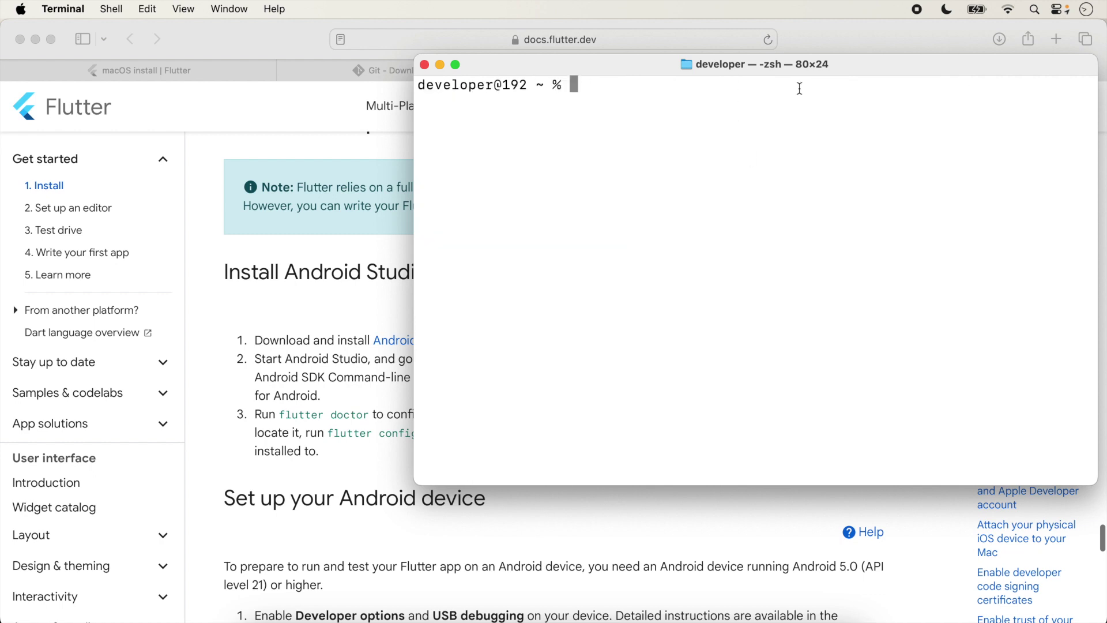
left_click_drag(873, 73, 803, 69)
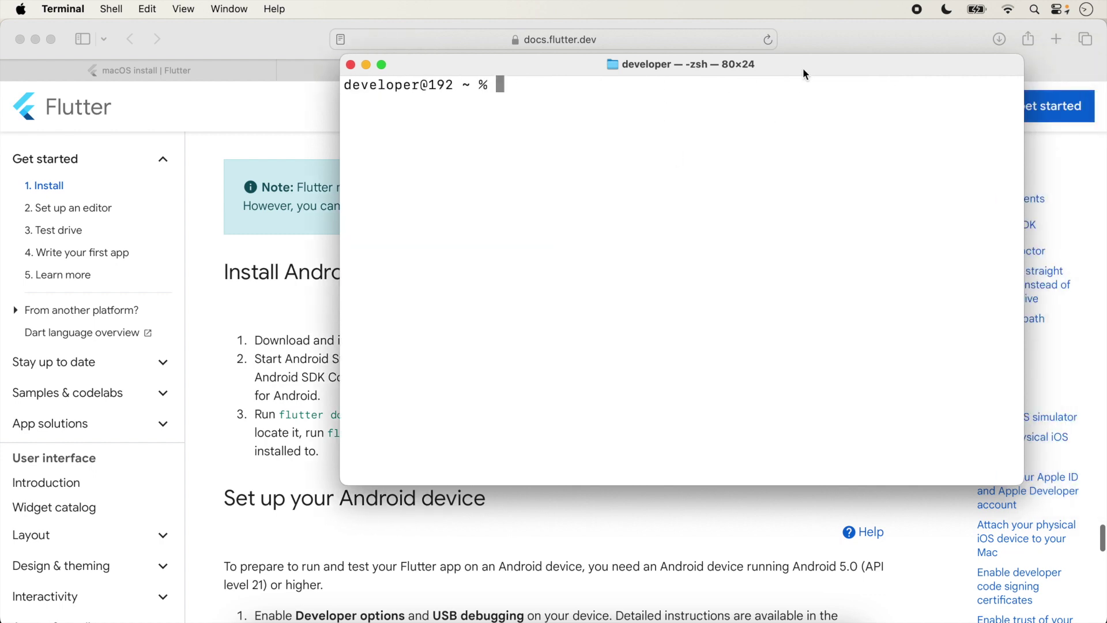
key("super+v")
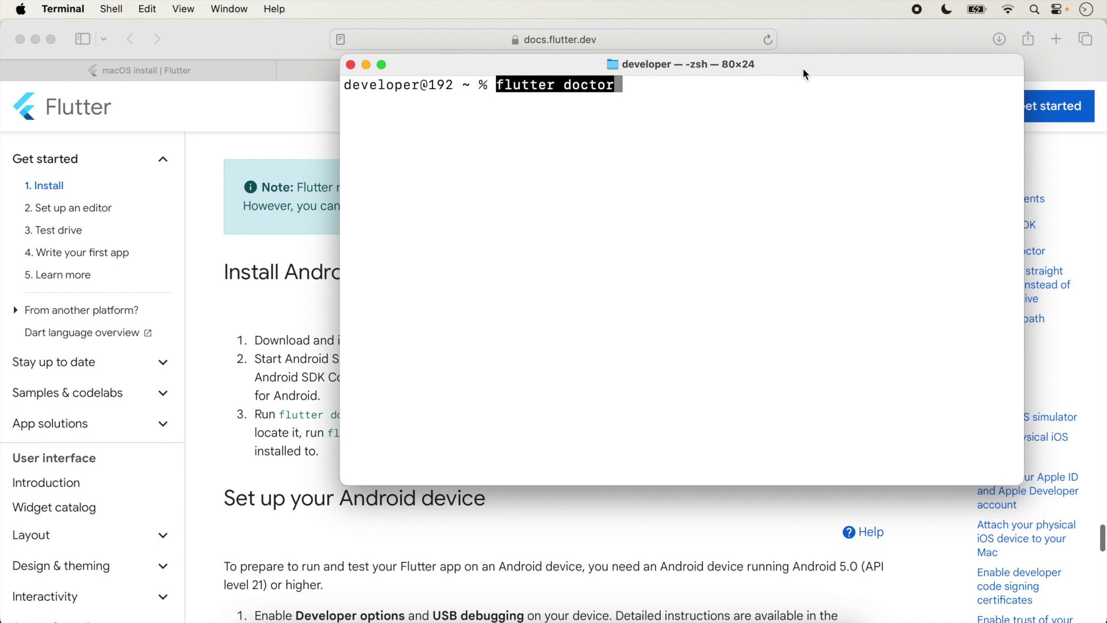
key("Return")
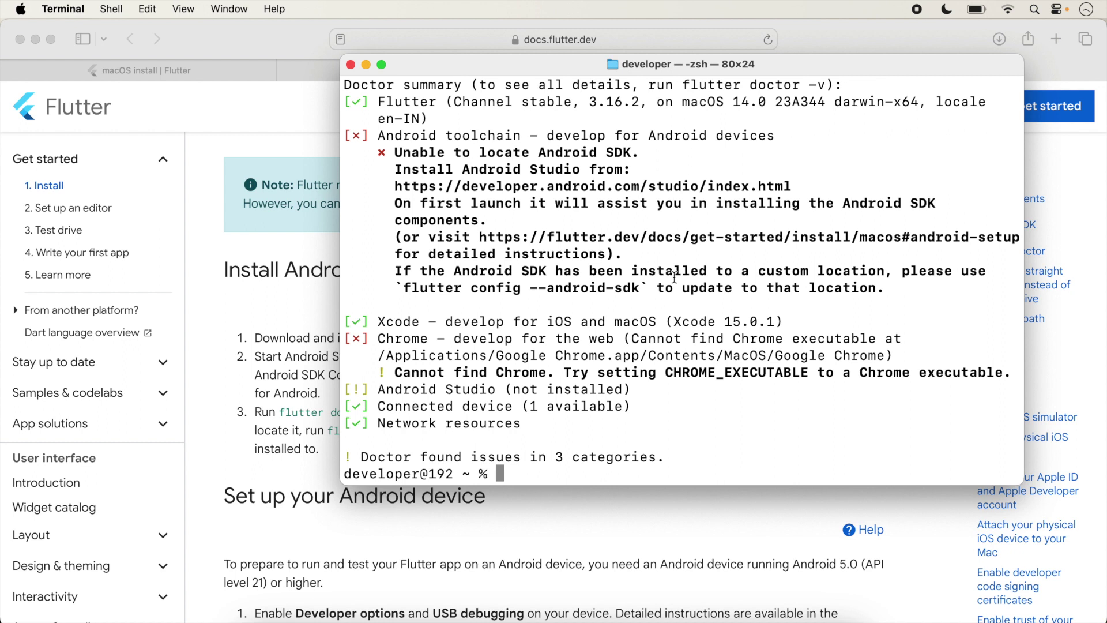
Step: Examine the Android toolchain, Chrome and Android Studio entries in the flutter doctor summary, highlighting each one
left_click_drag(378, 135, 653, 139)
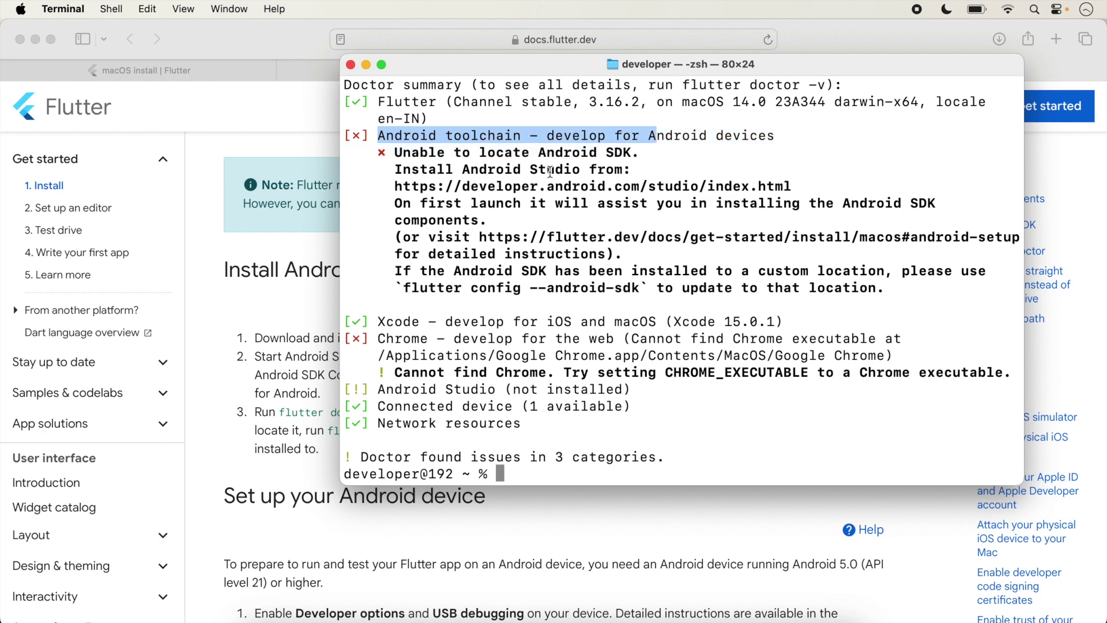
left_click(463, 170)
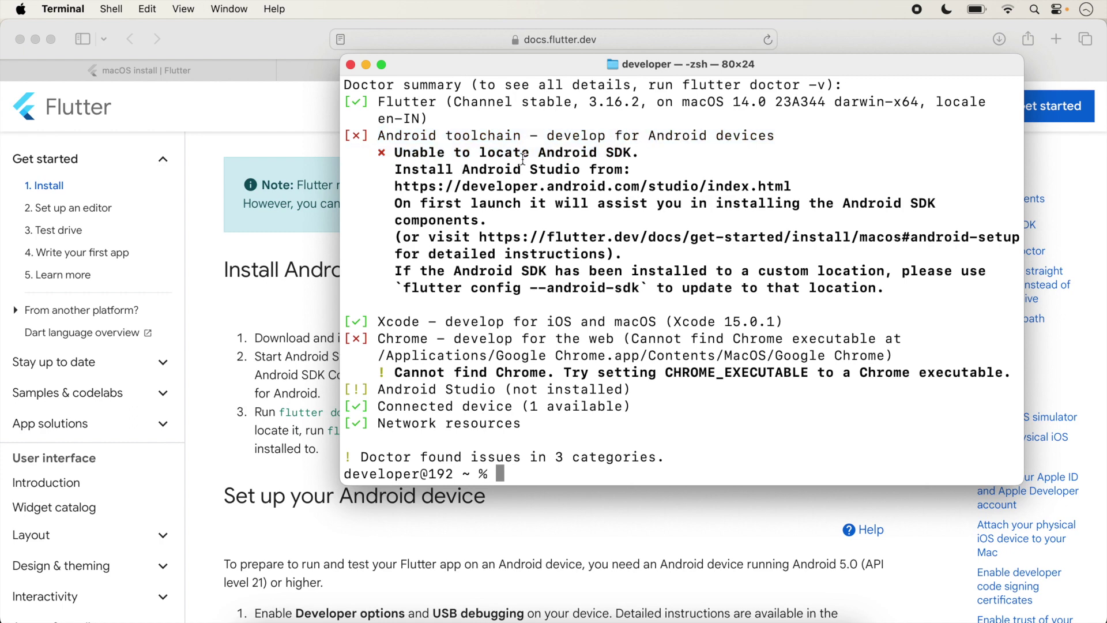
scroll(467, 167, "up", 1)
scroll(466, 167, "down", 1)
double_click(369, 138)
left_click(501, 161)
left_click_drag(386, 169, 555, 169)
left_click(555, 170)
left_click_drag(477, 154, 614, 153)
left_click_drag(372, 338, 462, 353)
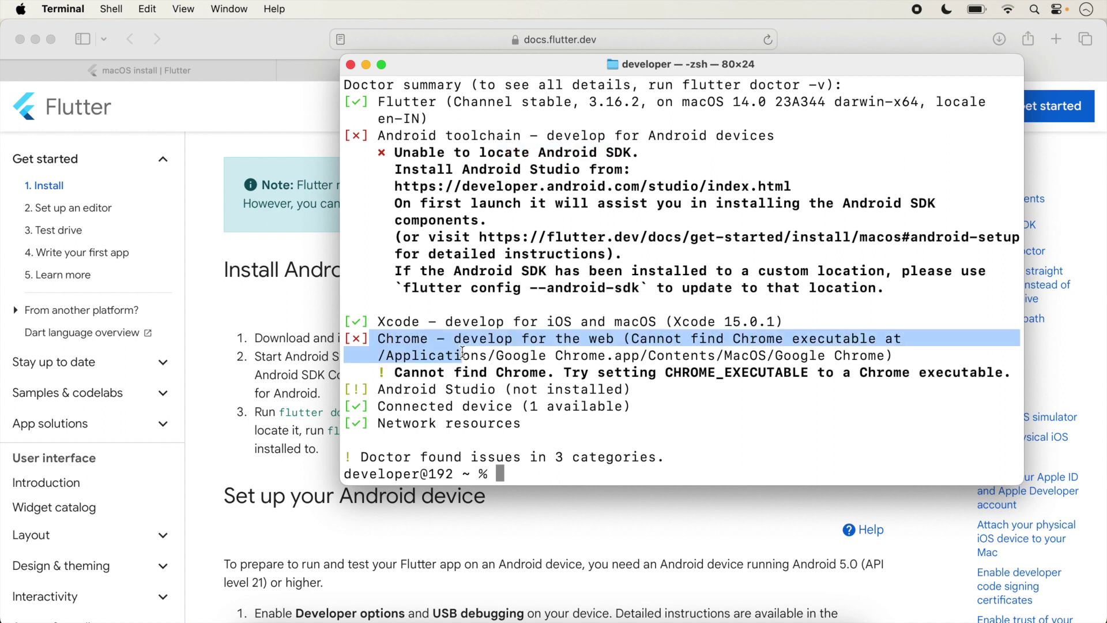
left_click(463, 353)
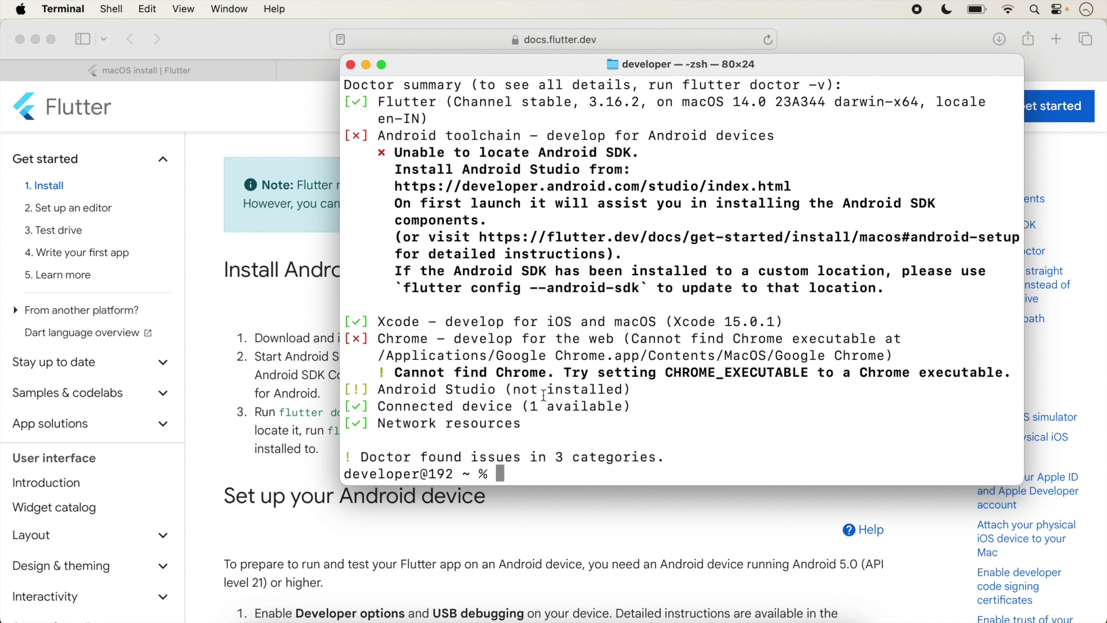
left_click_drag(379, 394, 653, 393)
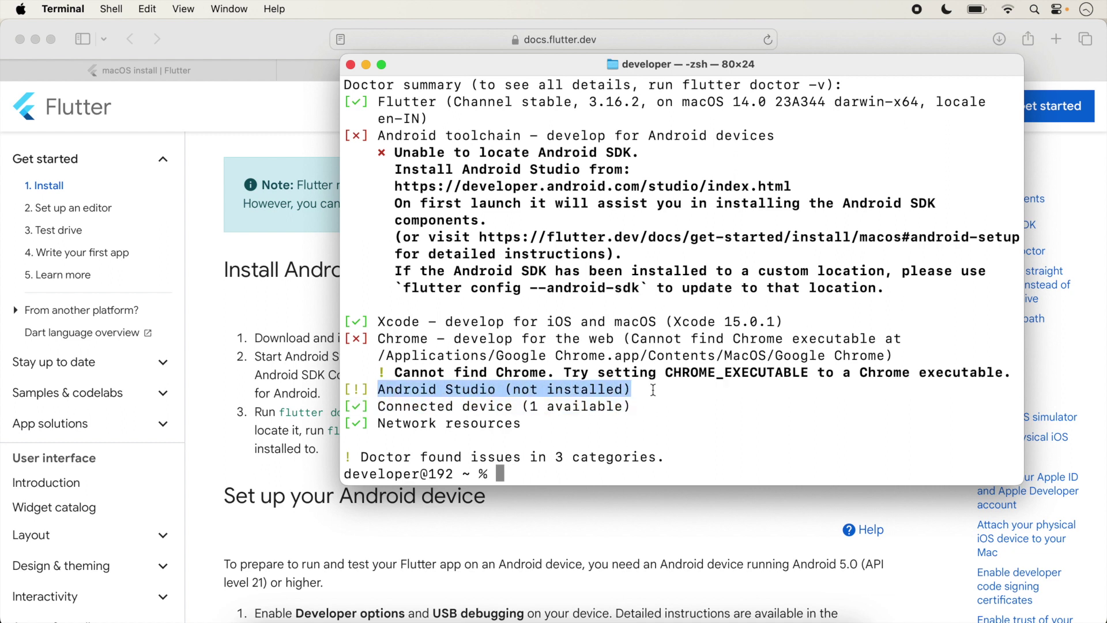
Step: Return to the Flutter docs in Safari and open the Android Studio download link in a new tab
left_click(310, 339)
scroll(517, 452, "down", 3)
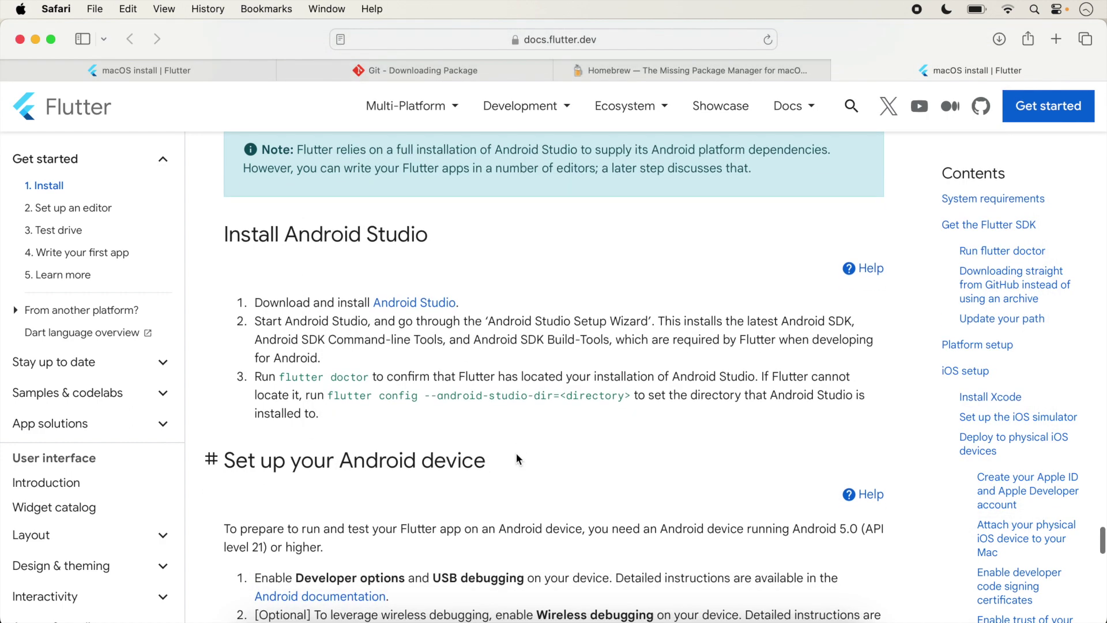
right_click(405, 256)
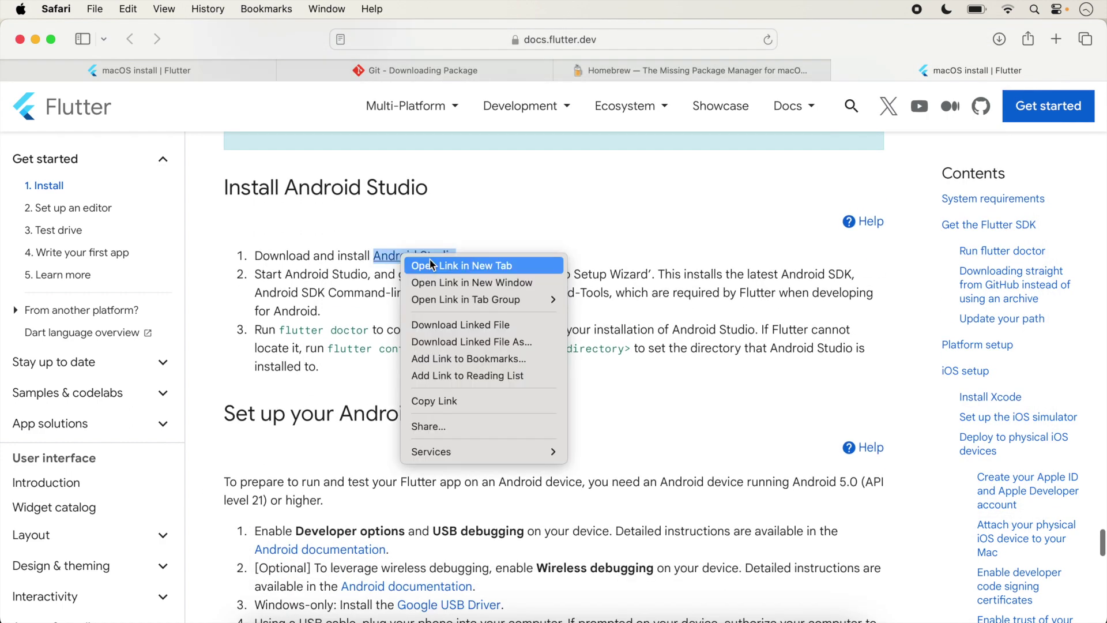
left_click(475, 265)
left_click(954, 72)
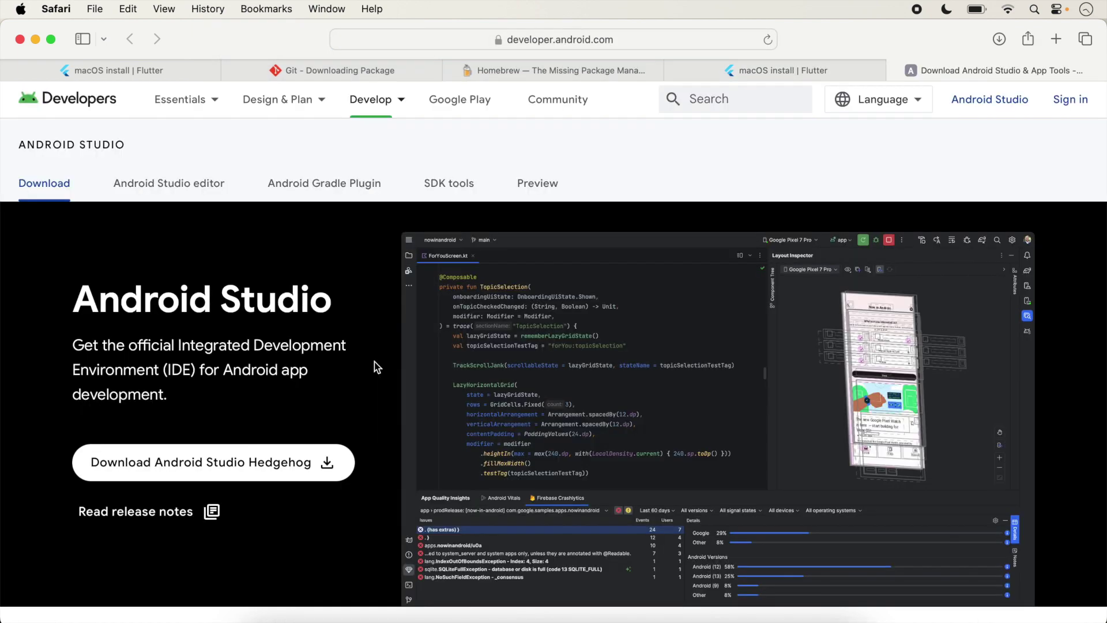
Step: Agree to the Android Studio Hedgehog terms and download the Mac with Intel chip version, allowing downloads from developer.android.com
left_click(277, 462)
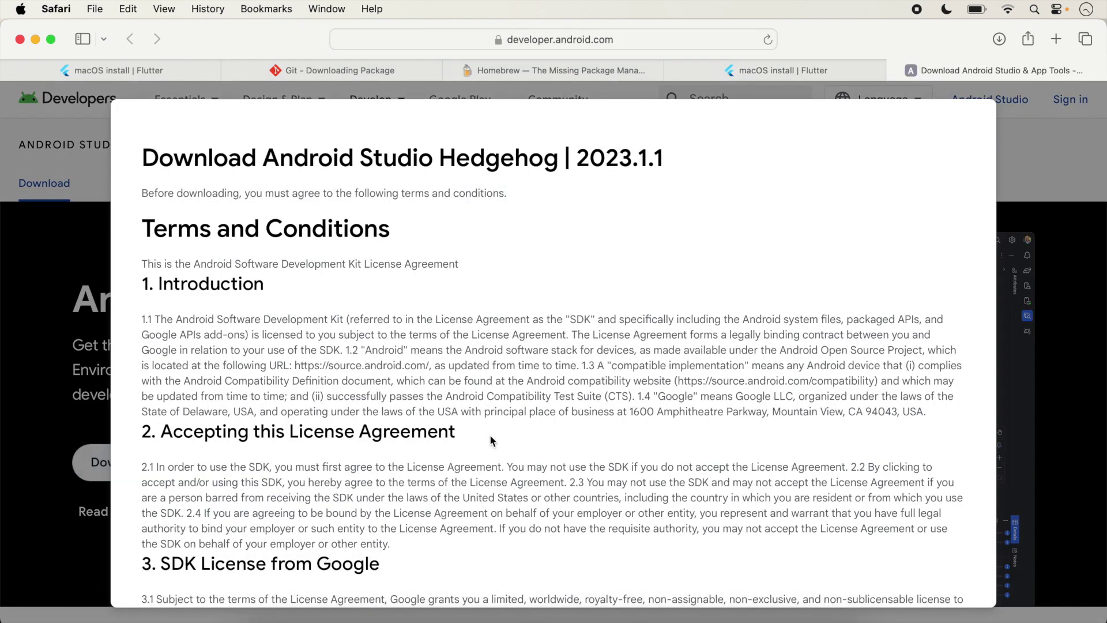
scroll(489, 434, "down", 1)
scroll(490, 440, "down", 8)
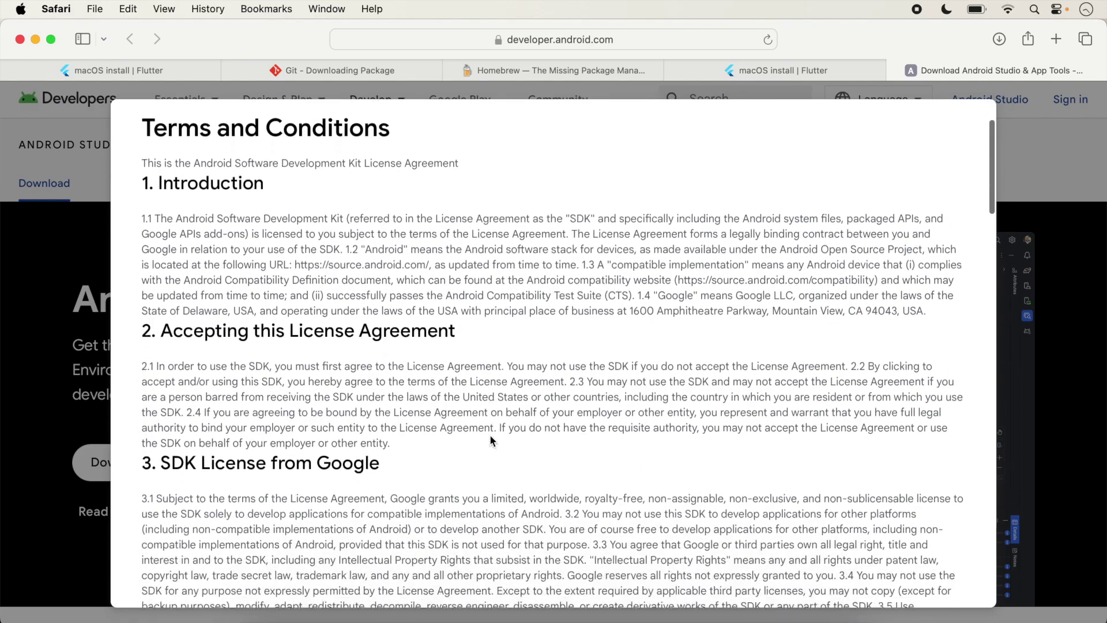
scroll(489, 436, "down", 20)
scroll(490, 438, "up", 20)
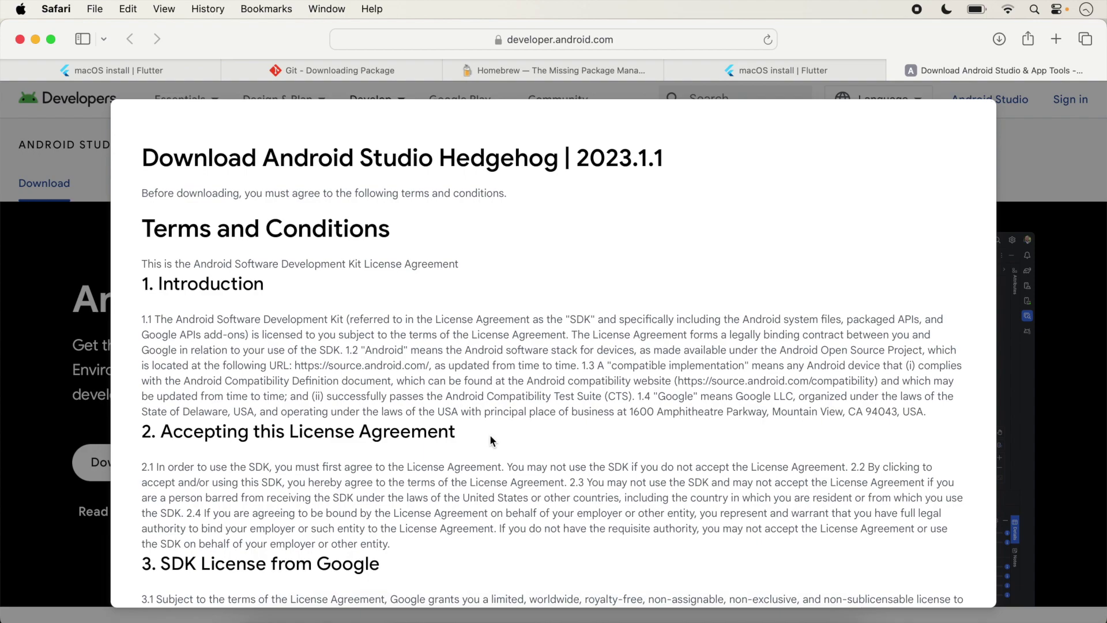
scroll(491, 440, "down", 20)
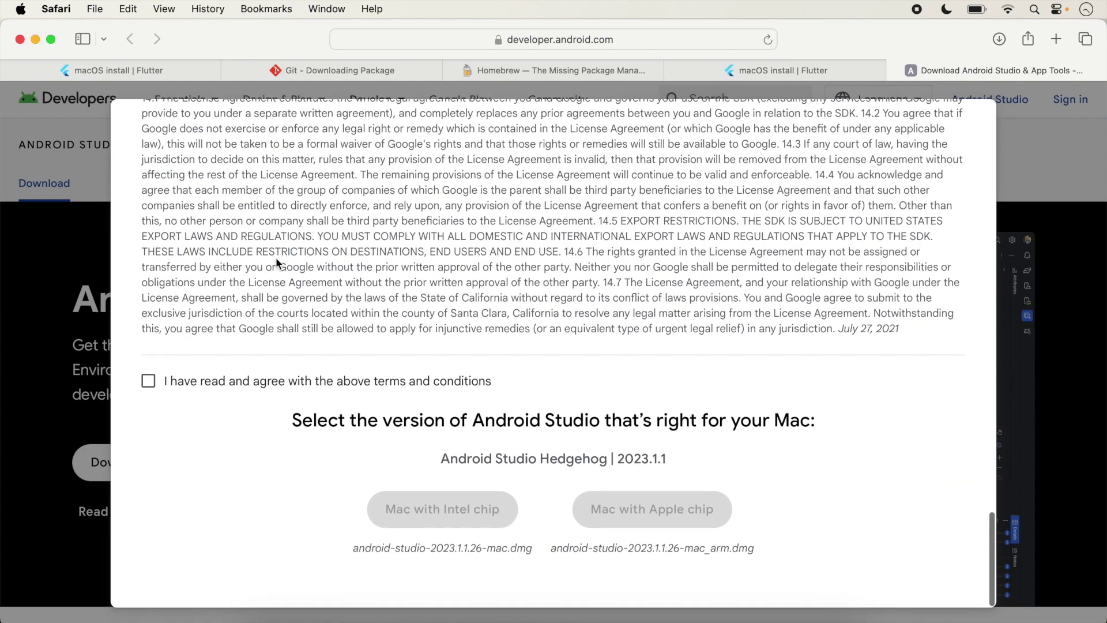
left_click(148, 381)
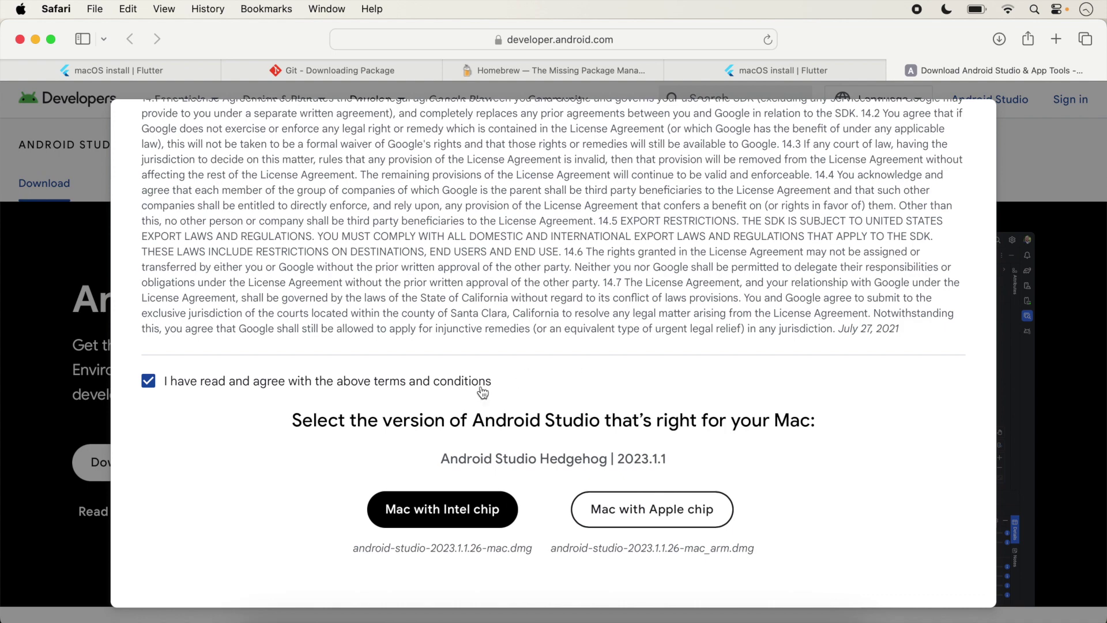
left_click(410, 514)
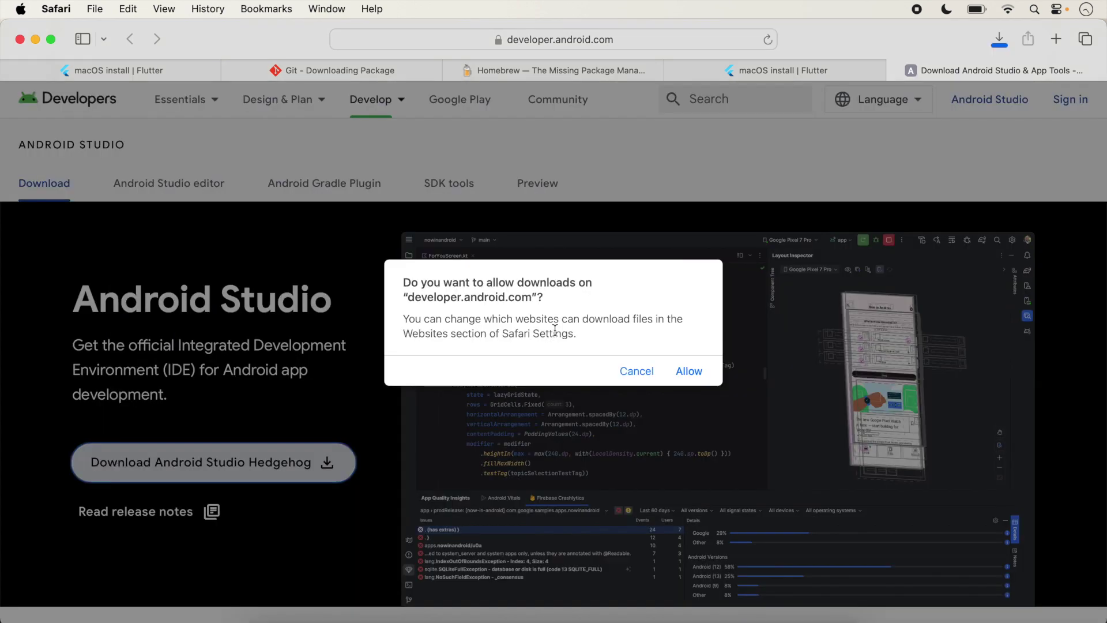
left_click(689, 371)
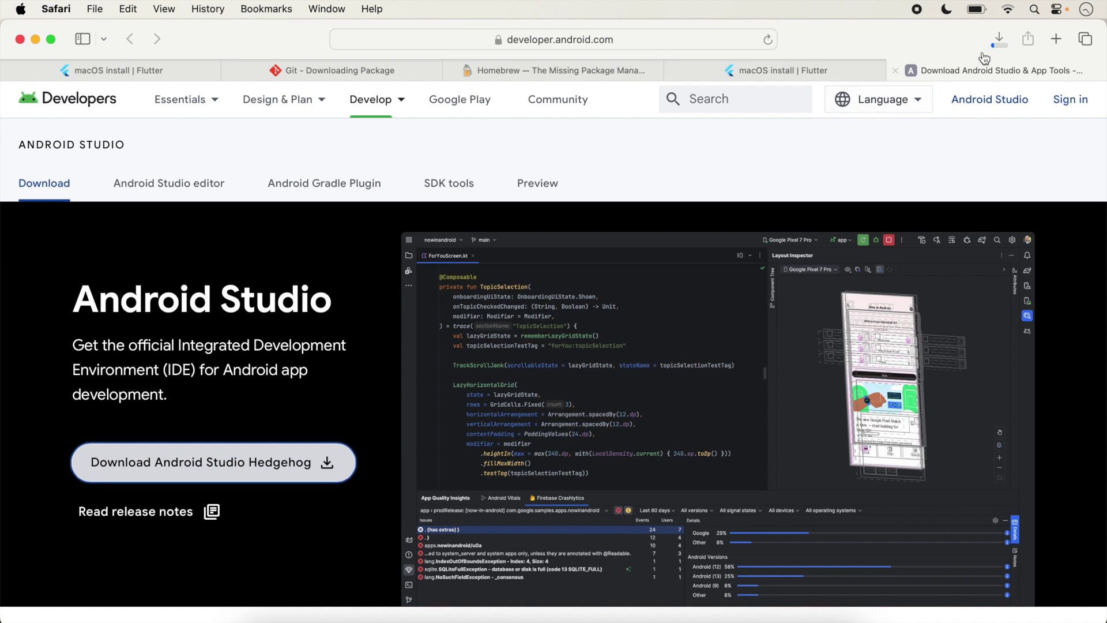
Step: Check the Android Studio download's progress and open the finished .dmg from the Downloads folder in Finder
left_click(999, 40)
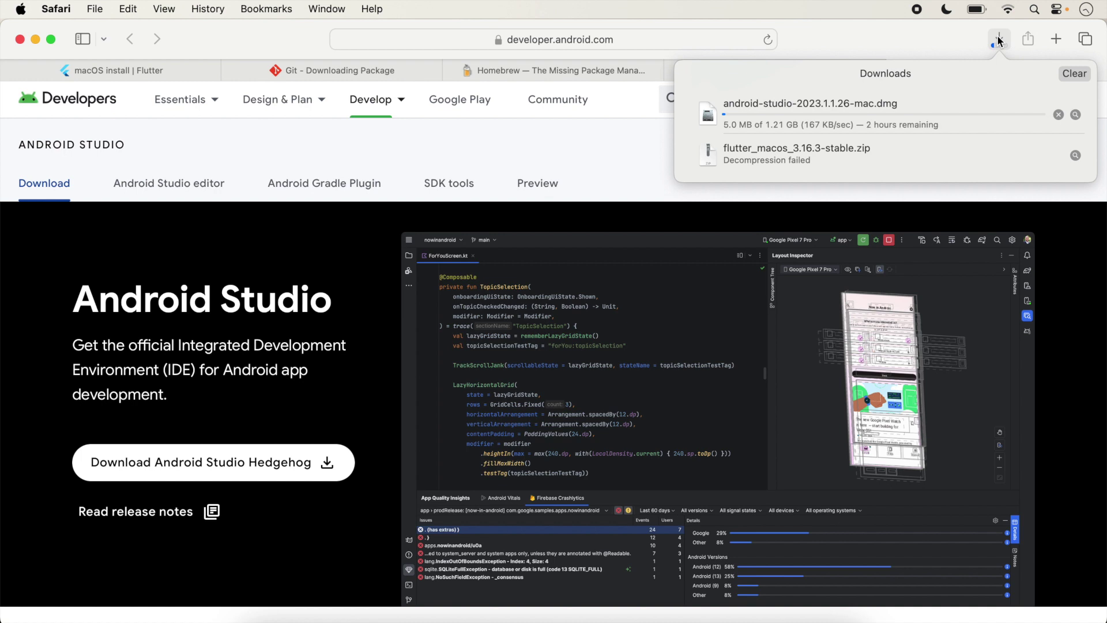
left_click(999, 40)
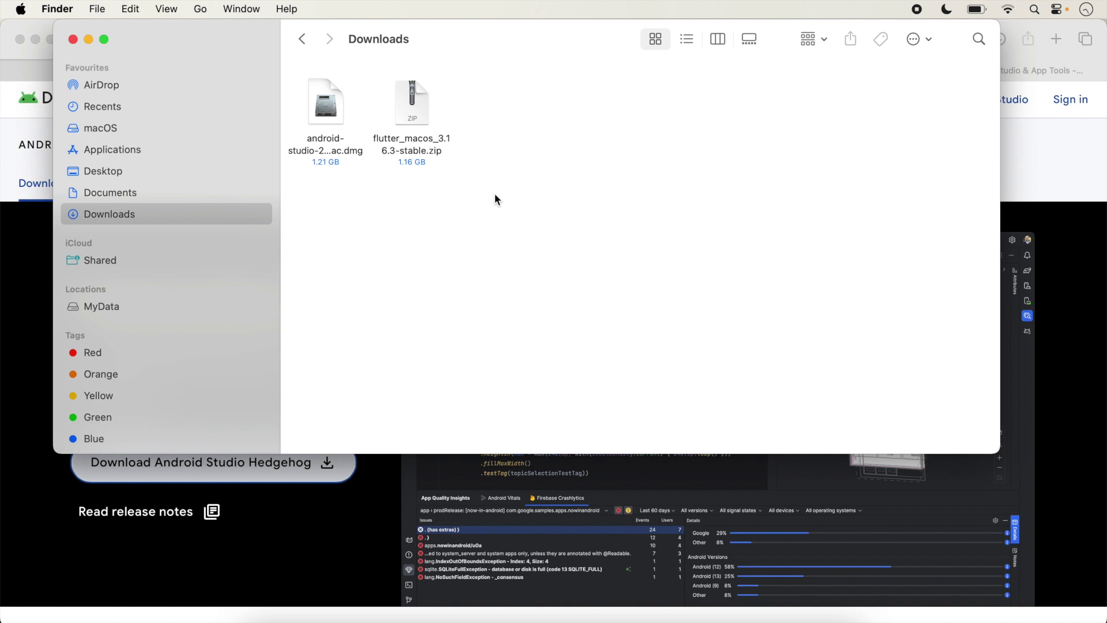
left_click_drag(439, 35, 634, 149)
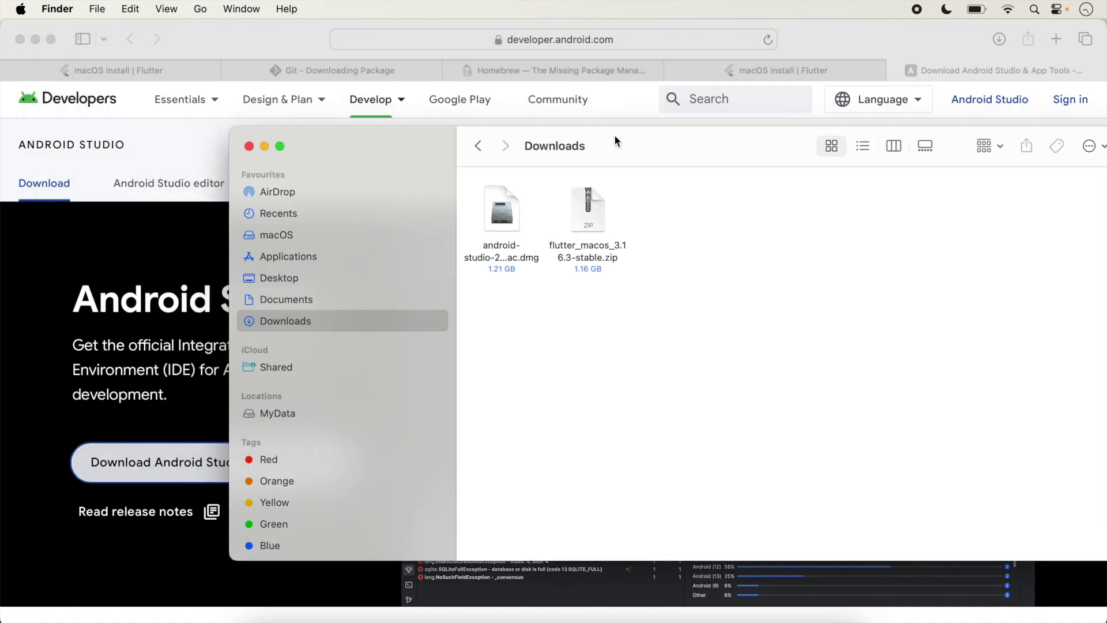
left_click(493, 227)
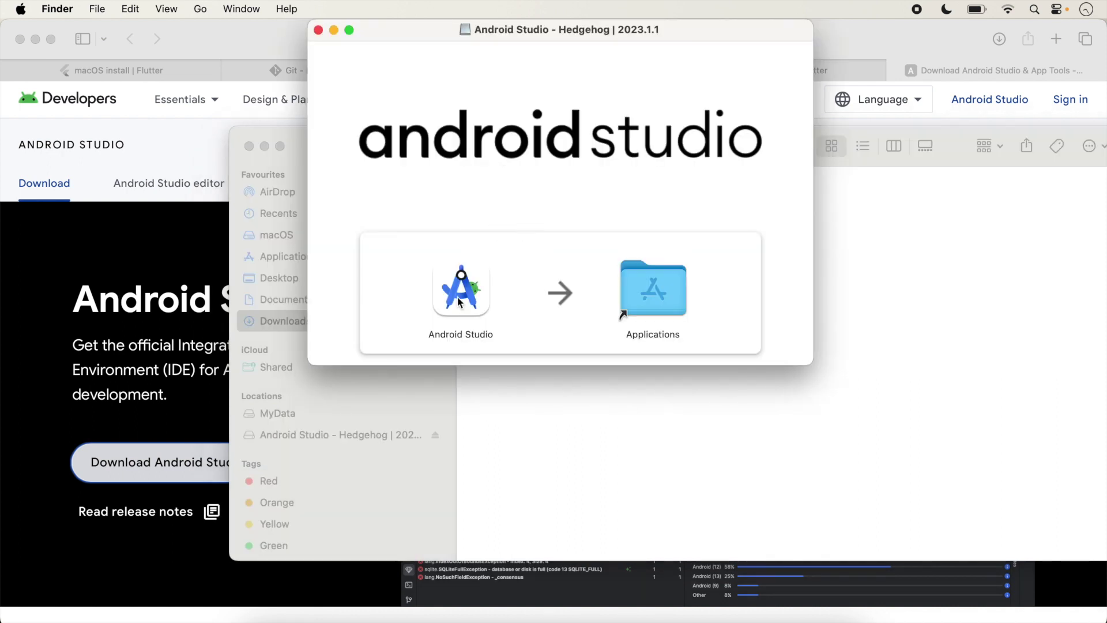
Step: Copy Android Studio into the Applications folder and close the installer and Downloads windows
left_click_drag(459, 302, 660, 295)
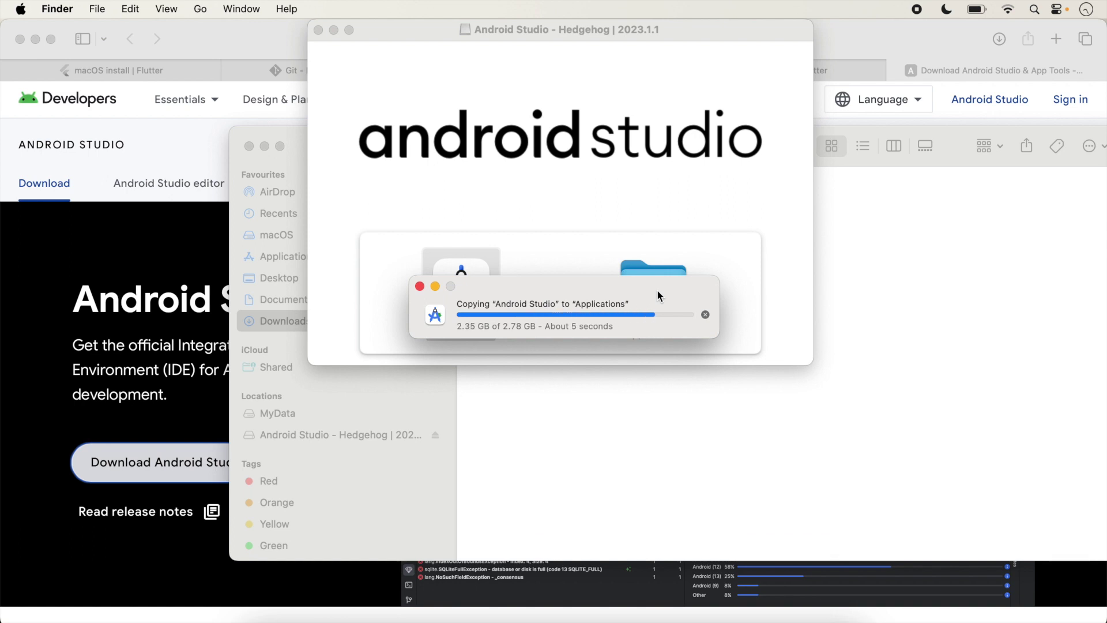
left_click(318, 31)
left_click(249, 146)
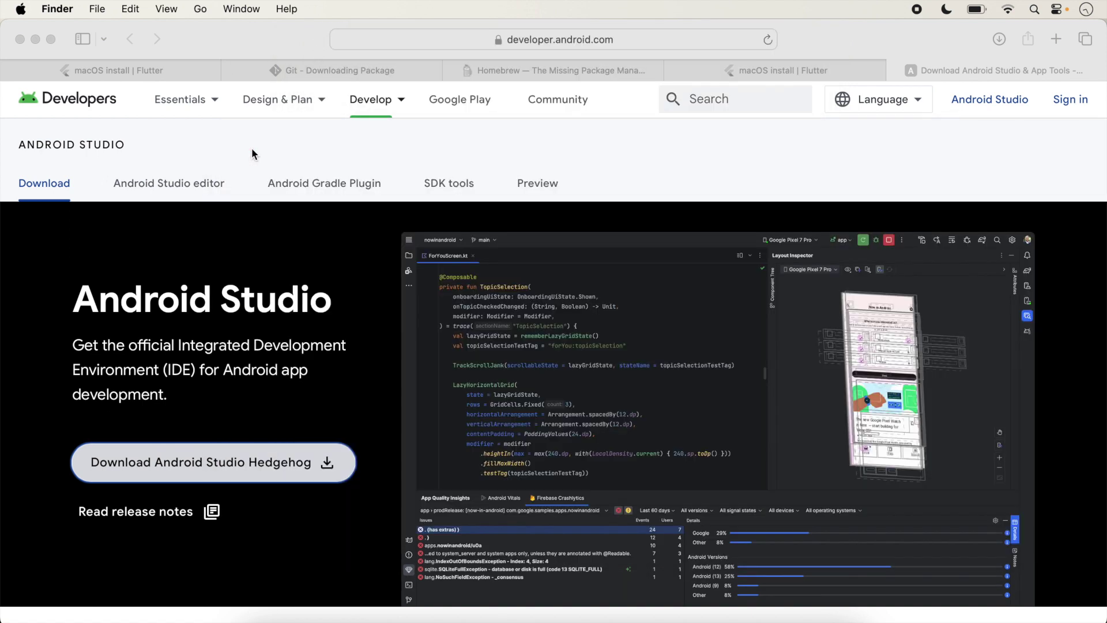
Step: Bring back the Flutter docs page, switch to Terminal, make its window shorter and run flutter doctor again
left_click(749, 72)
key("super+Tab")
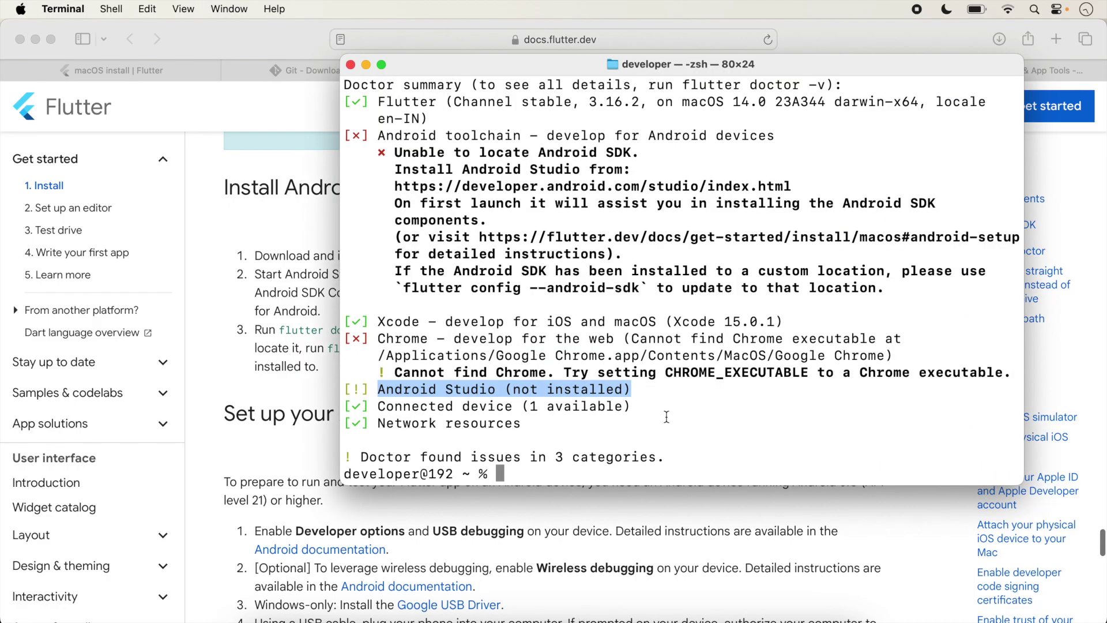
left_click_drag(1023, 484, 1015, 394)
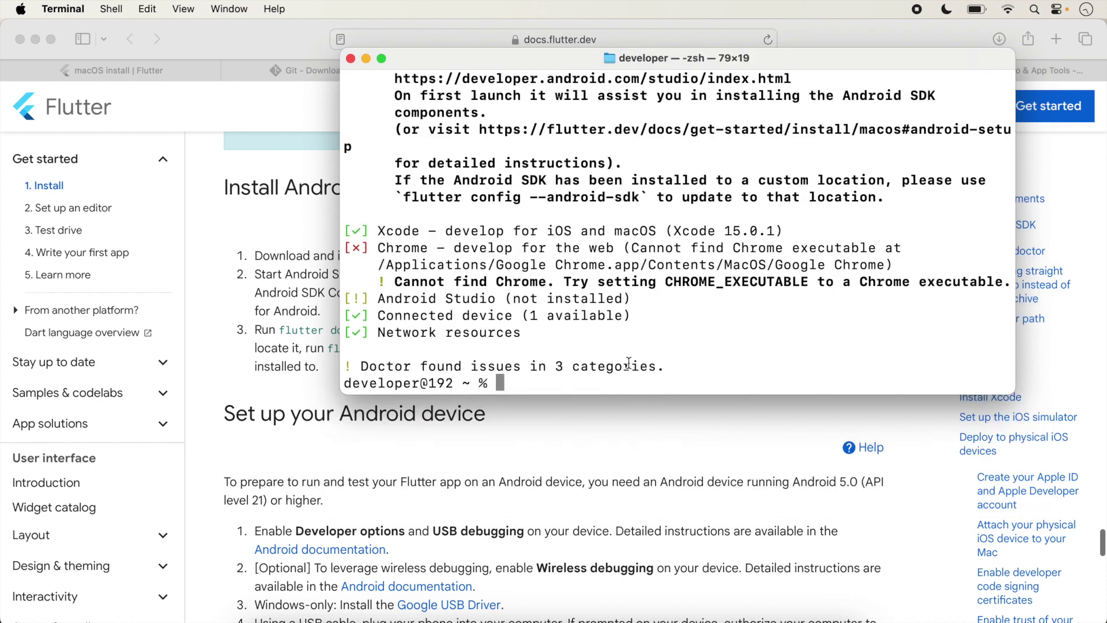
key("Up")
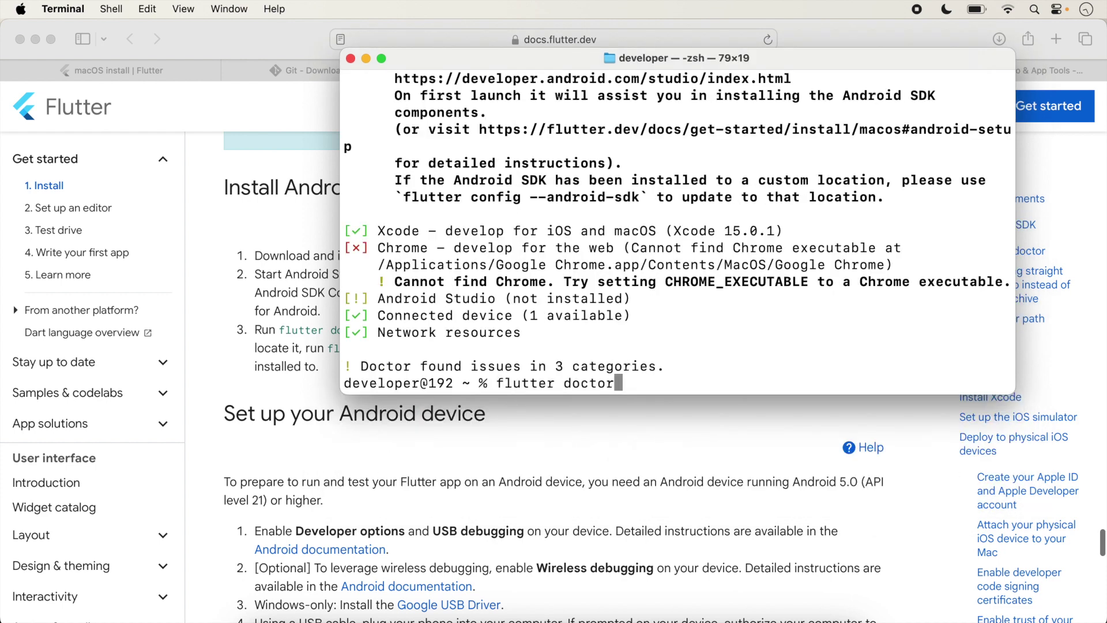
key("Return")
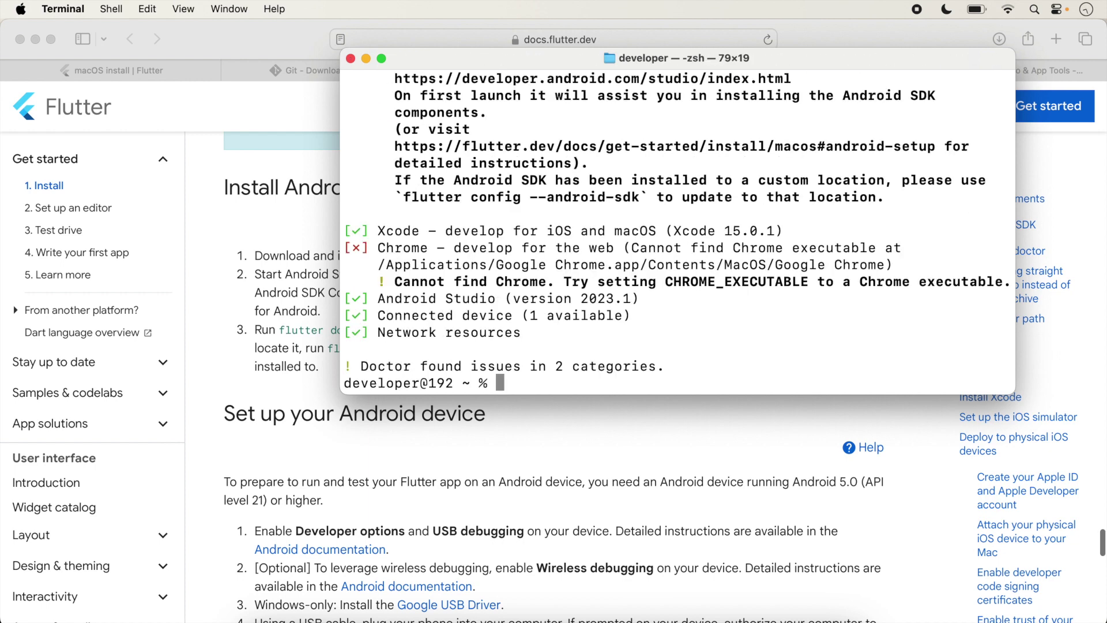
Step: Review the new doctor summary, highlighting the Android Studio entry and the Android SDK issue under Android toolchain
left_click_drag(378, 298, 640, 297)
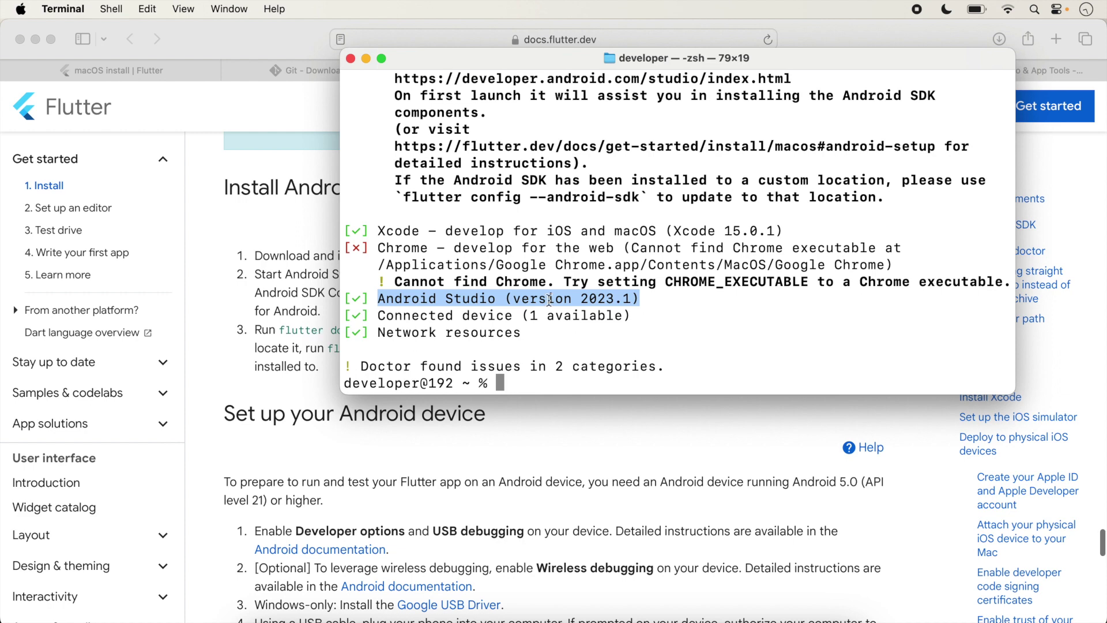
scroll(549, 299, "up", 4)
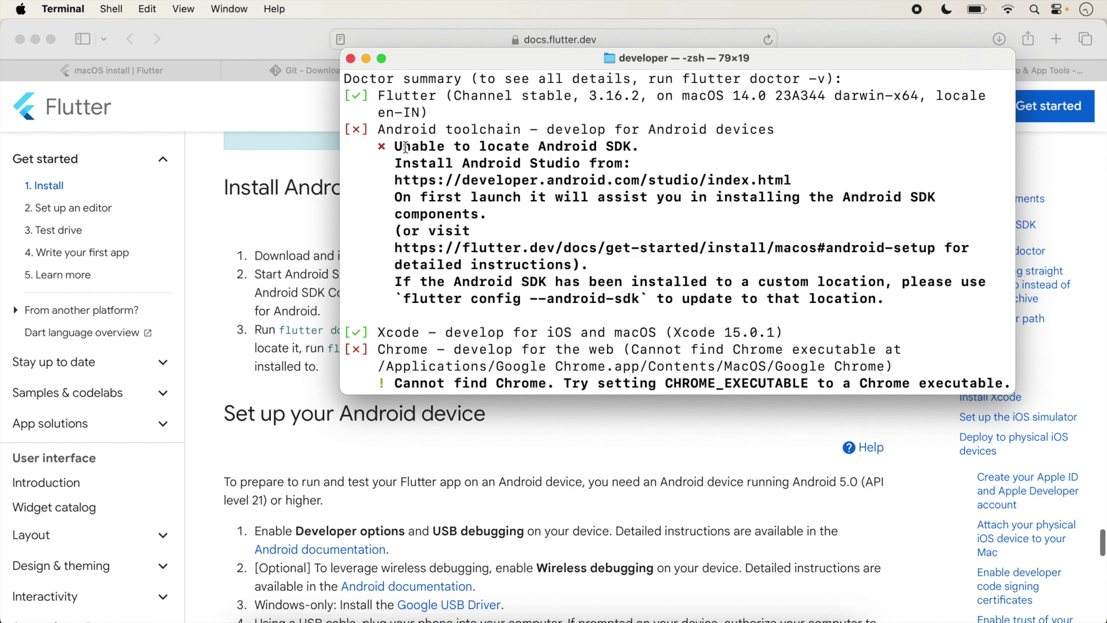
left_click_drag(538, 146, 678, 144)
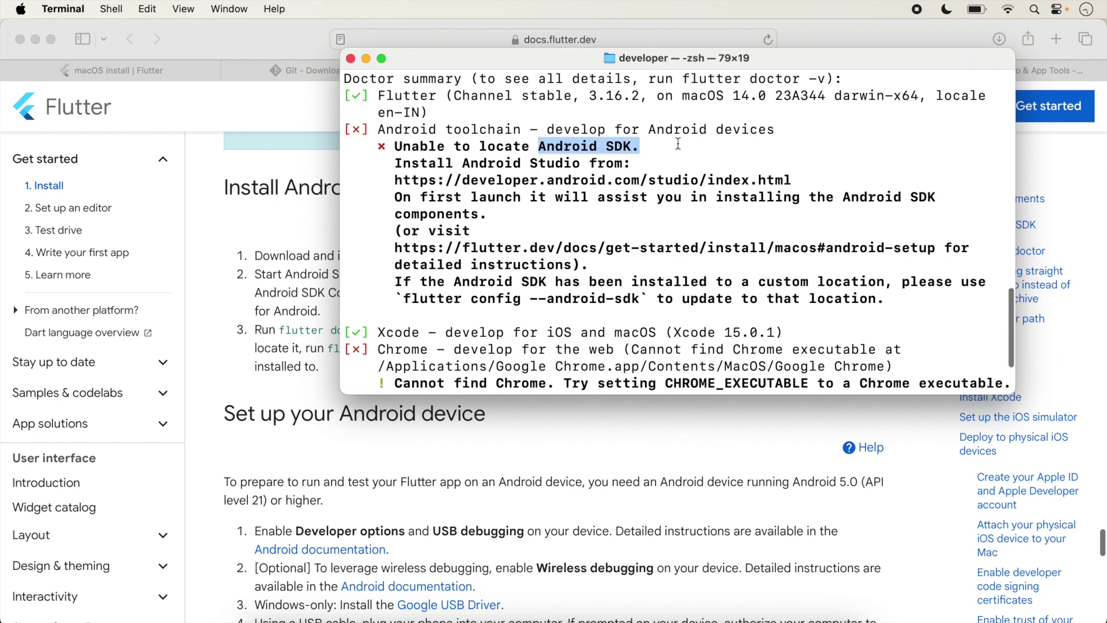
Step: Move the Terminal window lower, launch Android Studio and decline sending usage statistics to Google
left_click(677, 143)
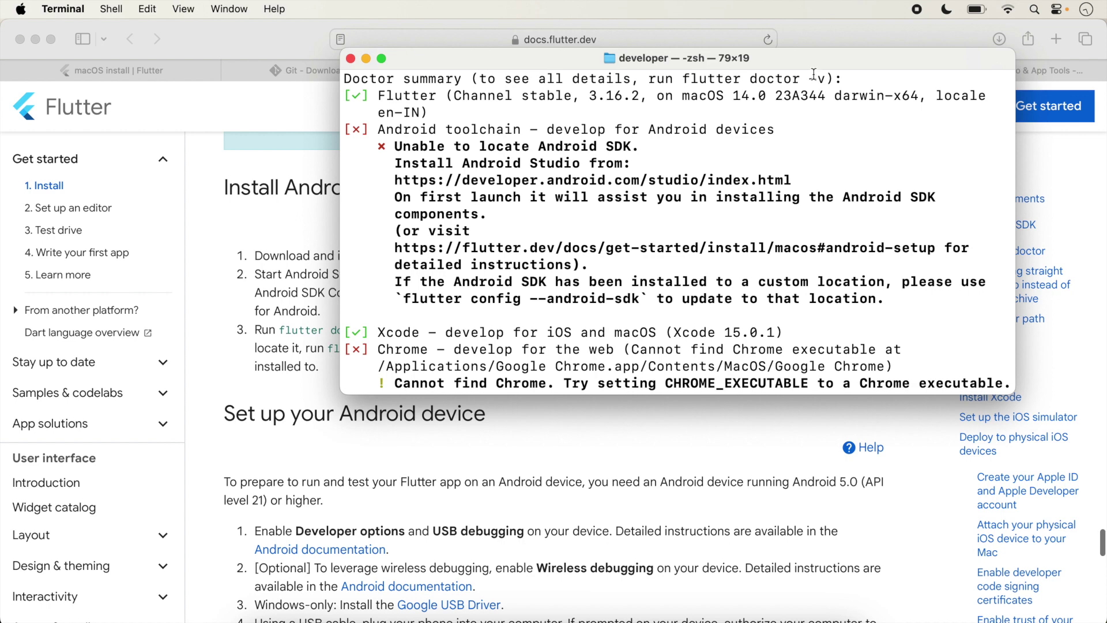
left_click_drag(813, 62, 814, 111)
key("super+space")
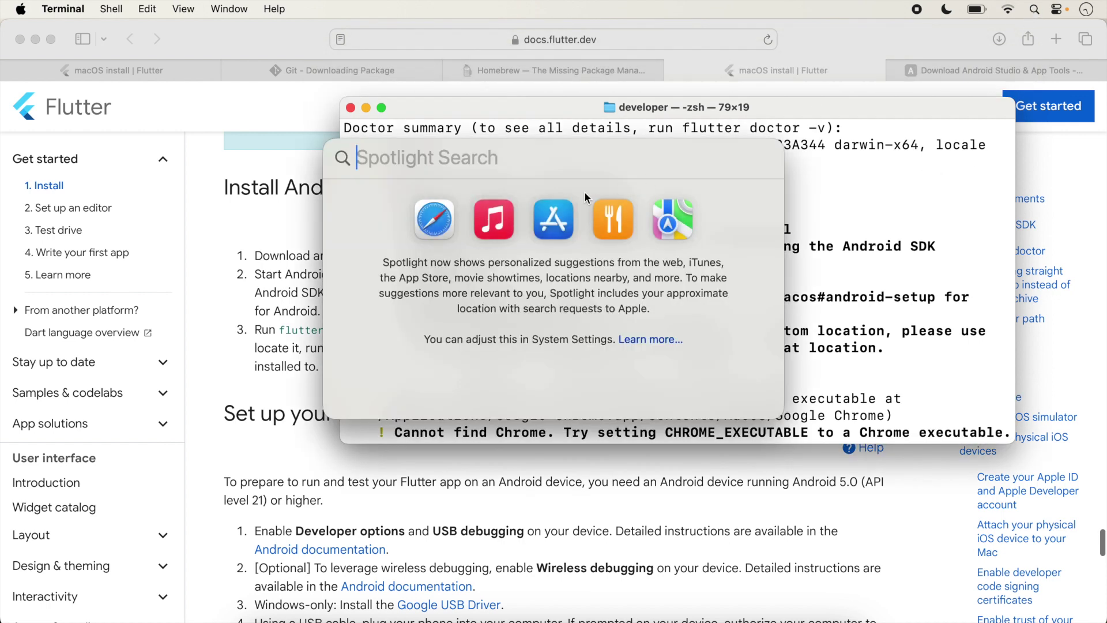
type("androi")
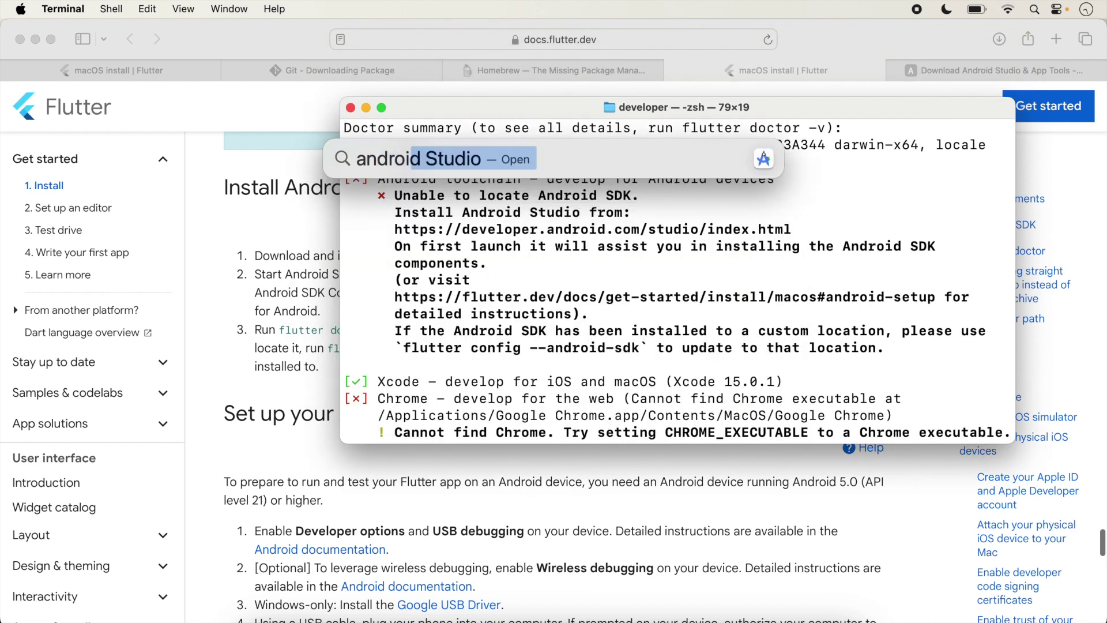
type("d")
key("Return")
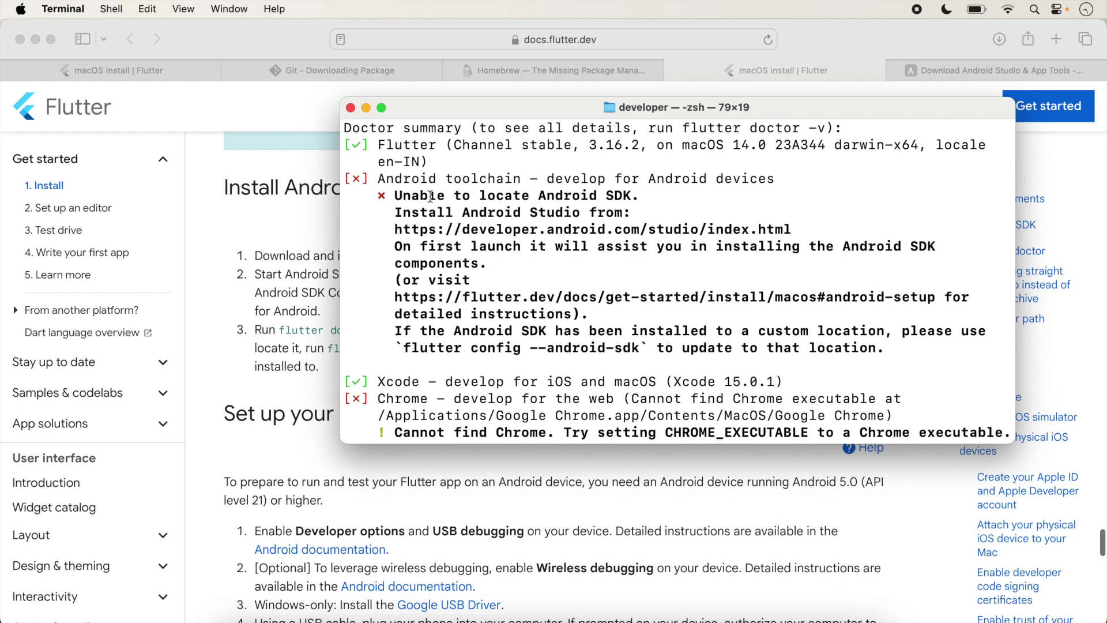
key("Return")
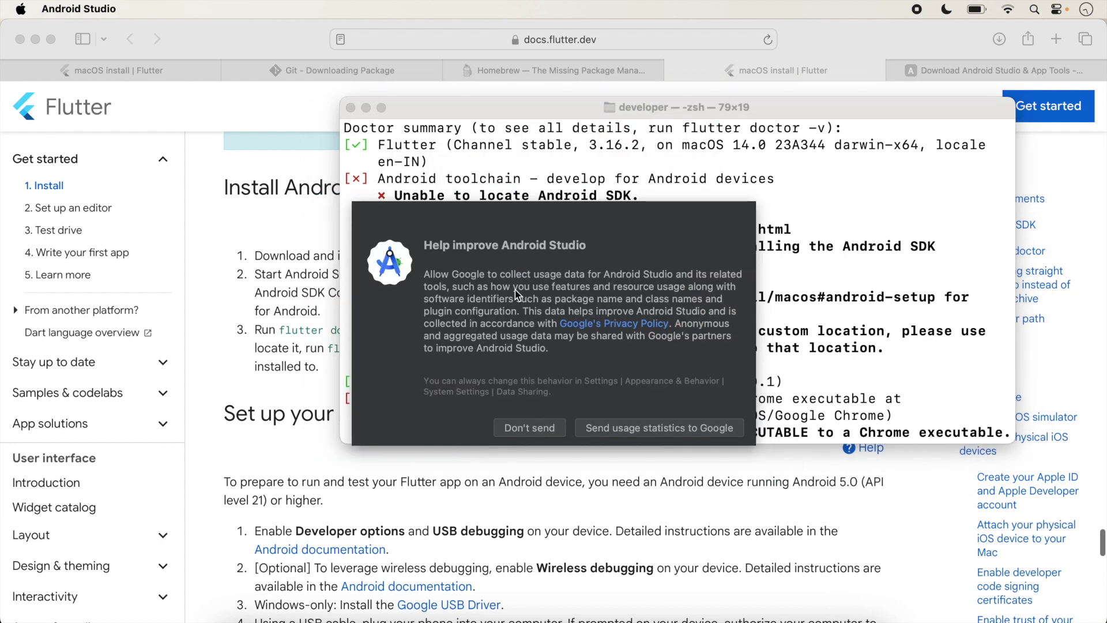
left_click(516, 430)
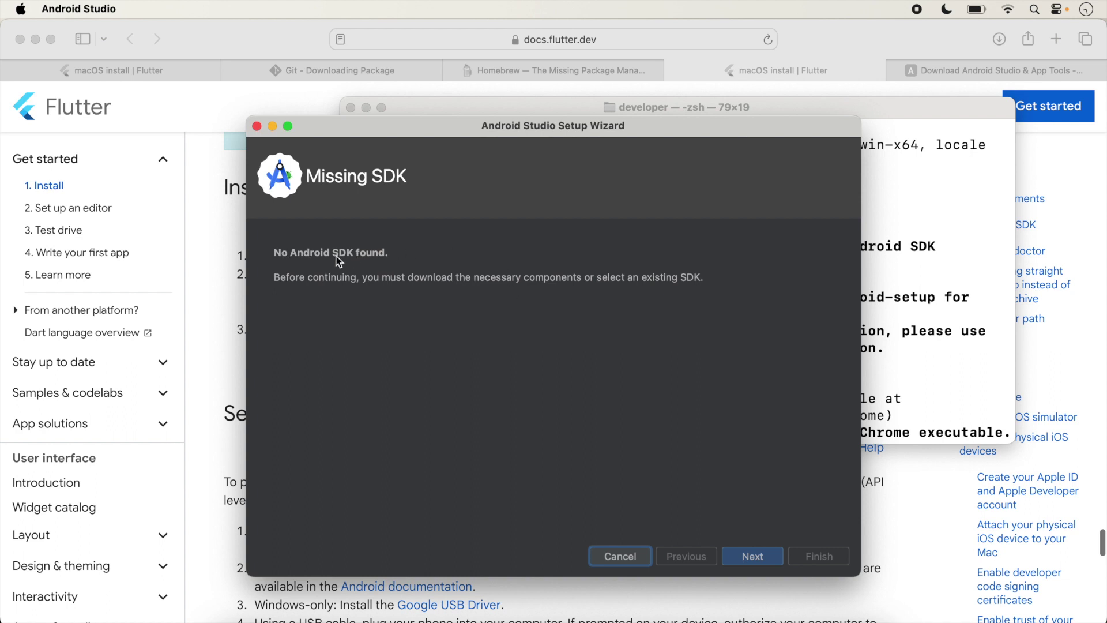
Step: Go through the Setup Wizard with the preselected Android SDK and API 34 components, accept the android-sdk-license and start the download
left_click(759, 557)
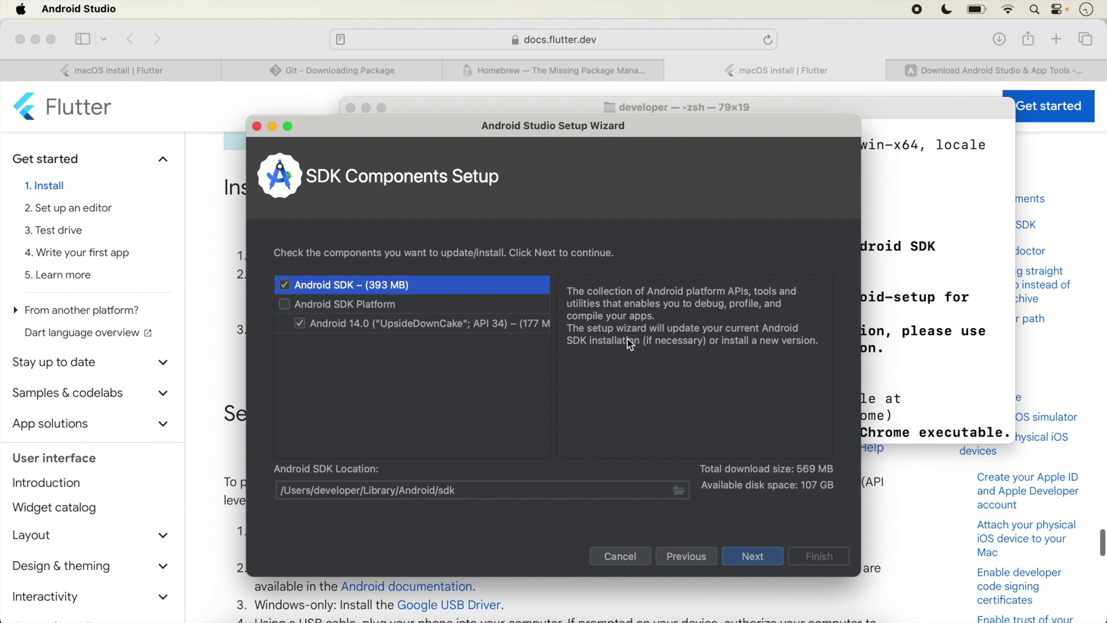
left_click(763, 561)
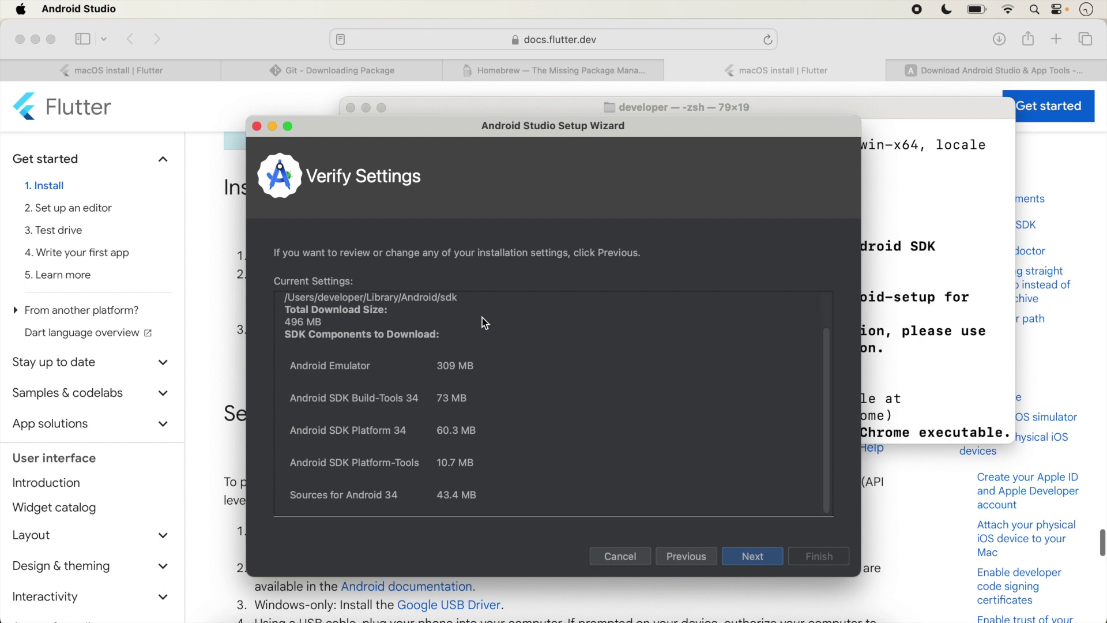
left_click(760, 557)
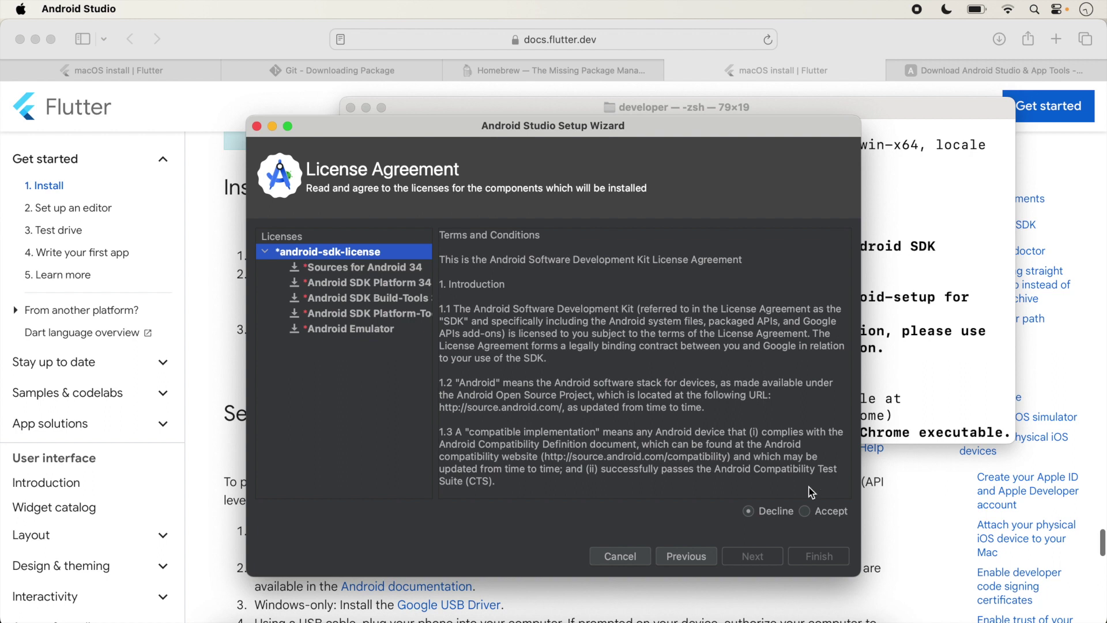
left_click(804, 511)
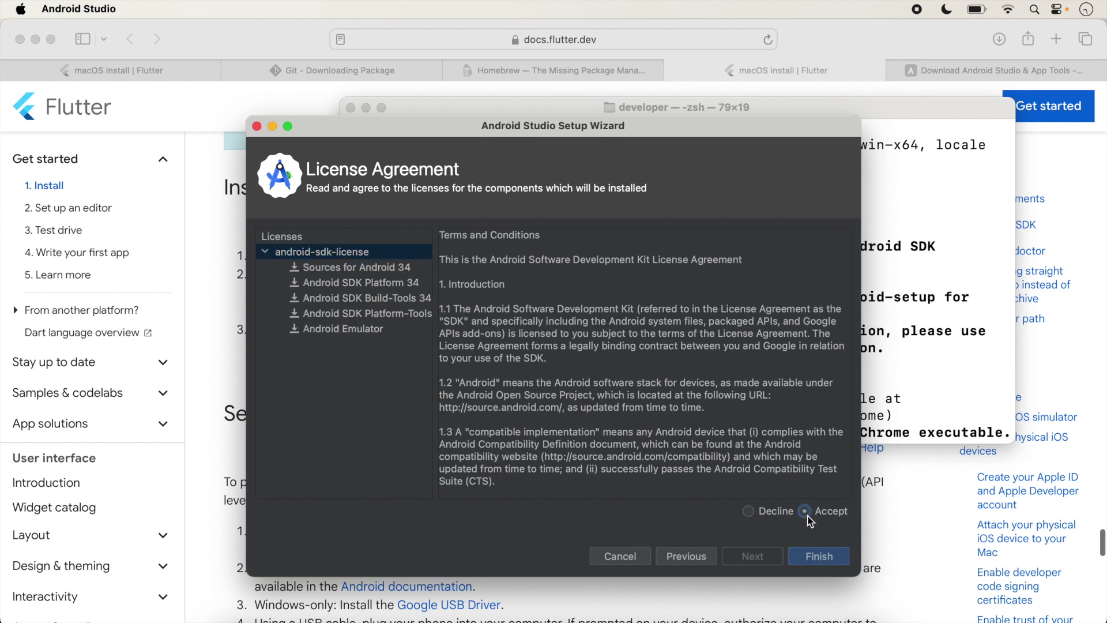
left_click(817, 562)
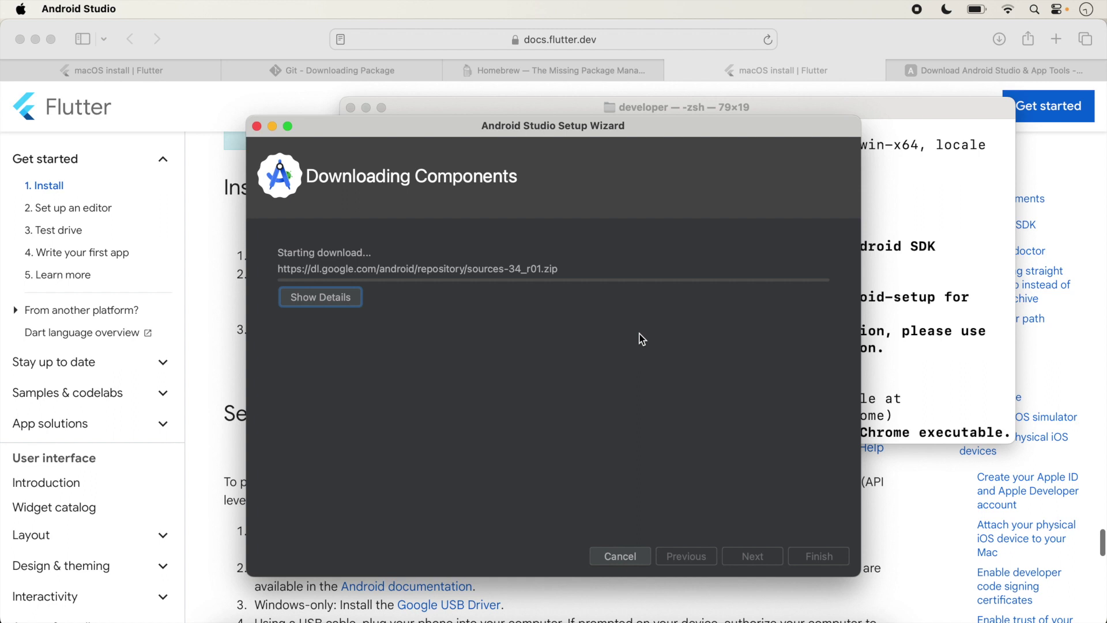
Step: Show the component download details and review the log lines on SDK Platform-Tools, Android Emulator and the final SDK status
left_click(337, 302)
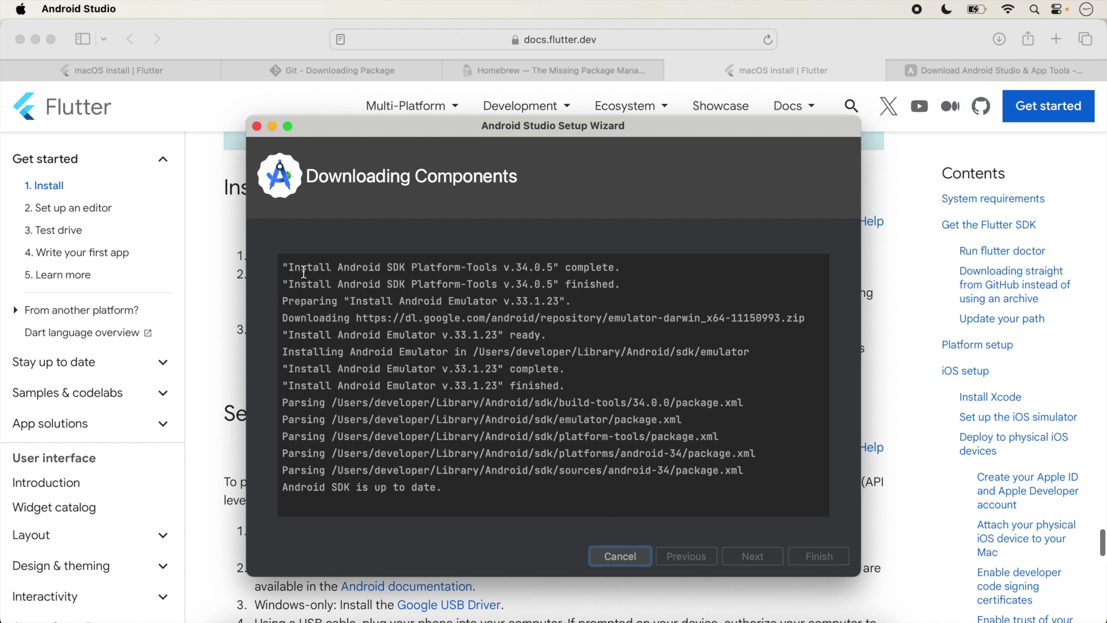
left_click_drag(288, 268, 486, 267)
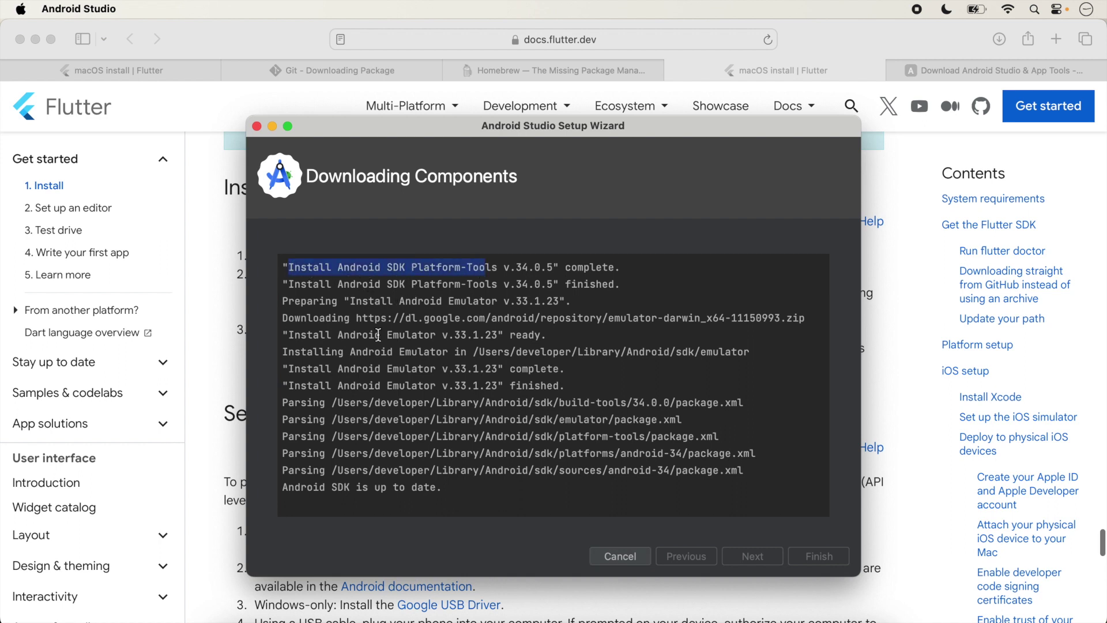
left_click_drag(399, 301, 546, 301)
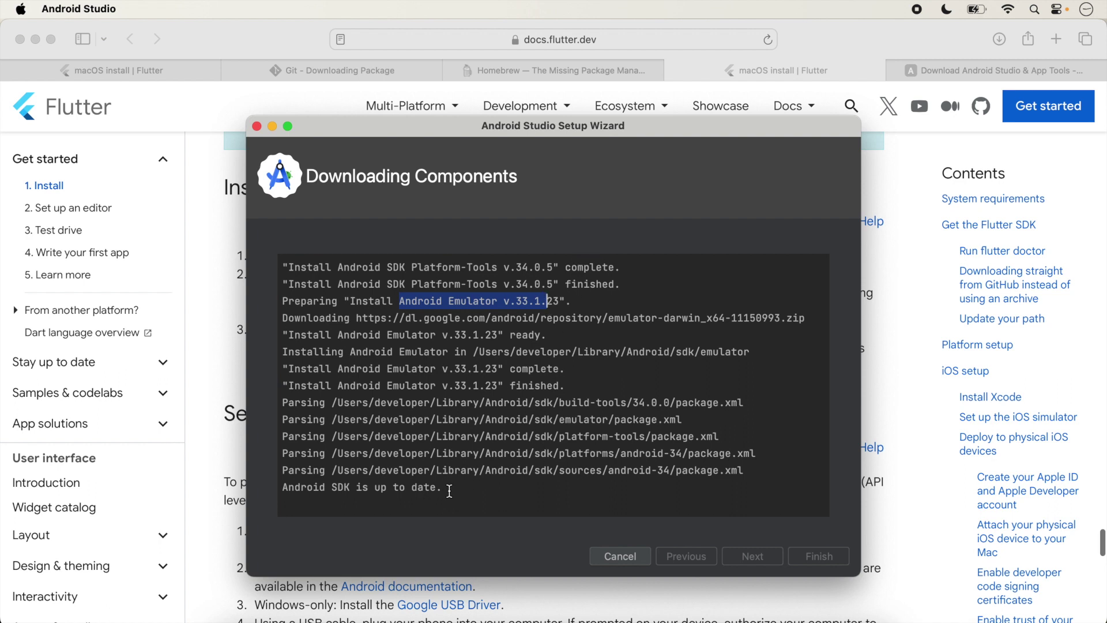
left_click_drag(283, 488, 436, 486)
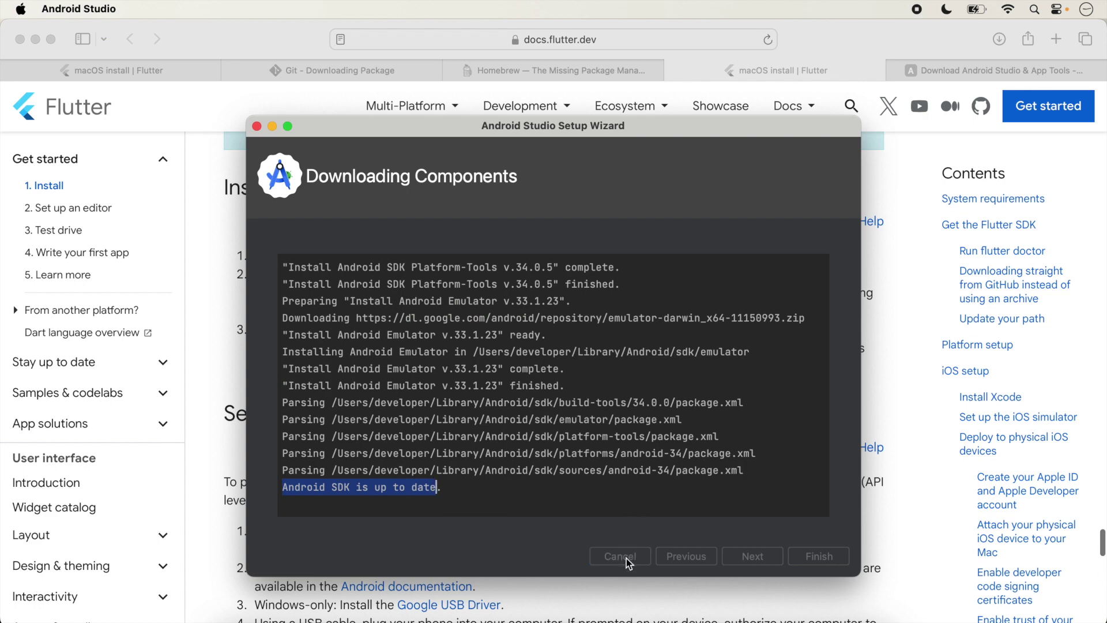
Step: Switch to Terminal and rerun flutter doctor with the Android SDK components installed
key("super+Tab")
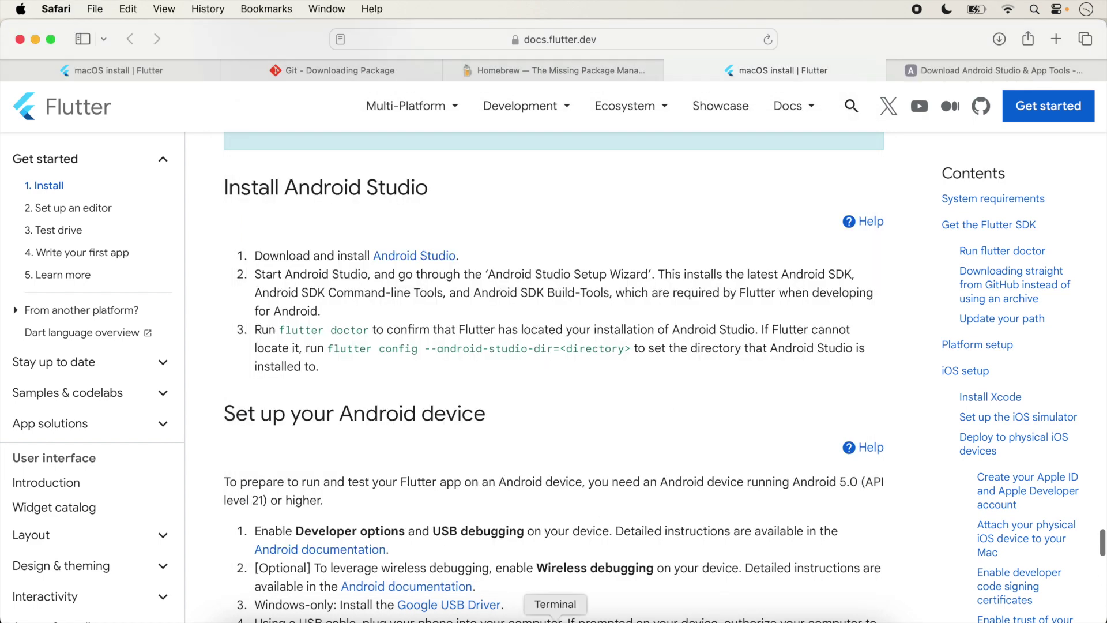
left_click(555, 620)
key("Up")
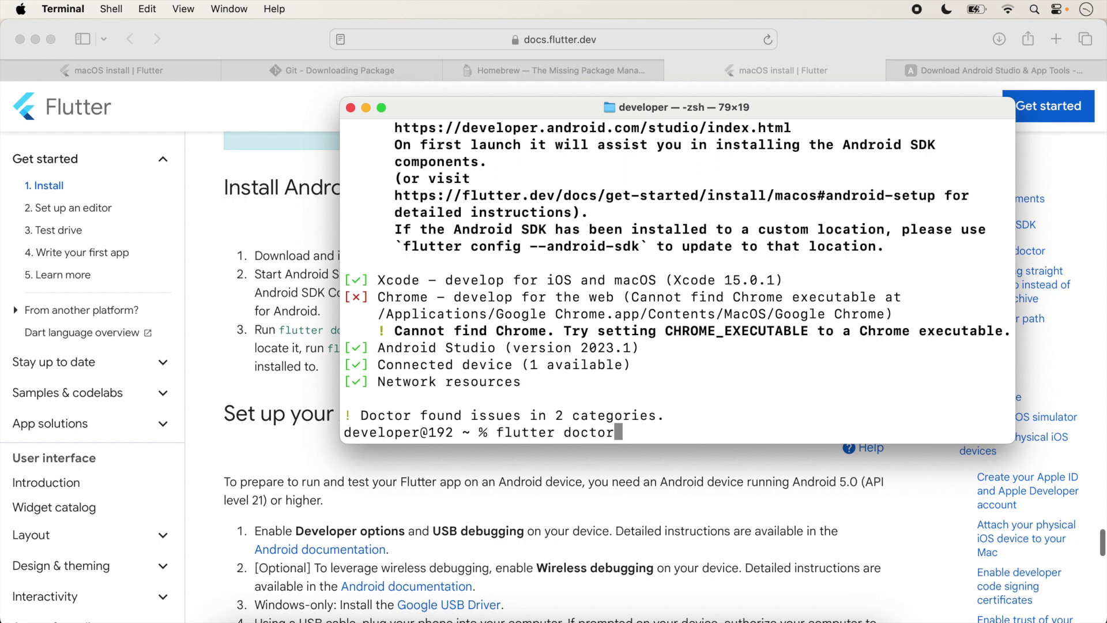
key("Return")
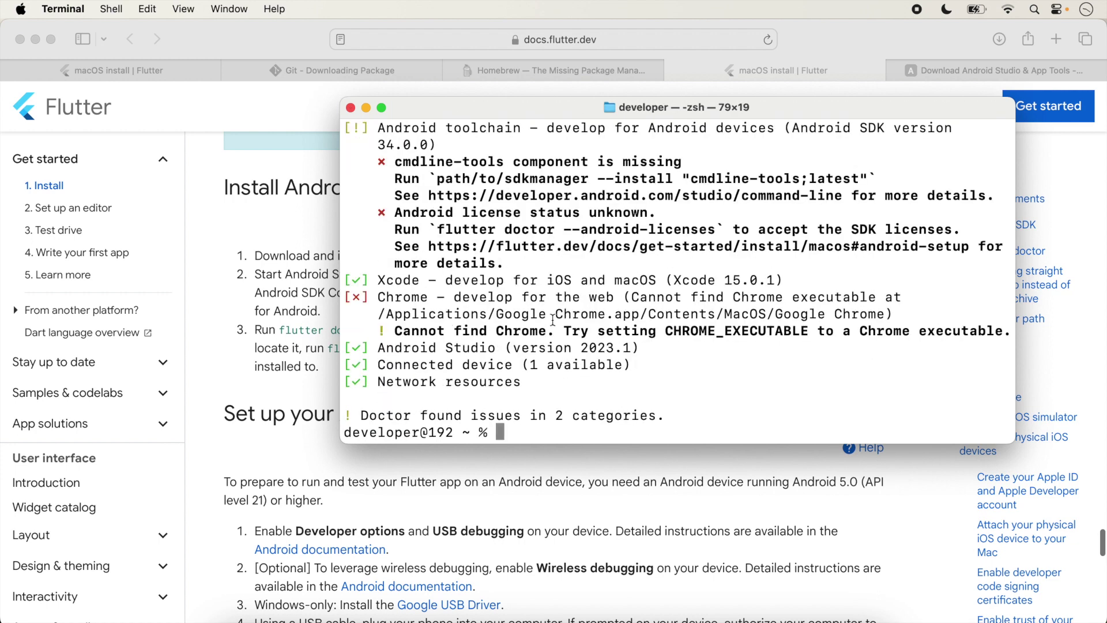
Step: Review the updated doctor summary, highlighting the Android Studio entry and the cmdline-tools issue under Android toolchain
left_click_drag(379, 347, 659, 347)
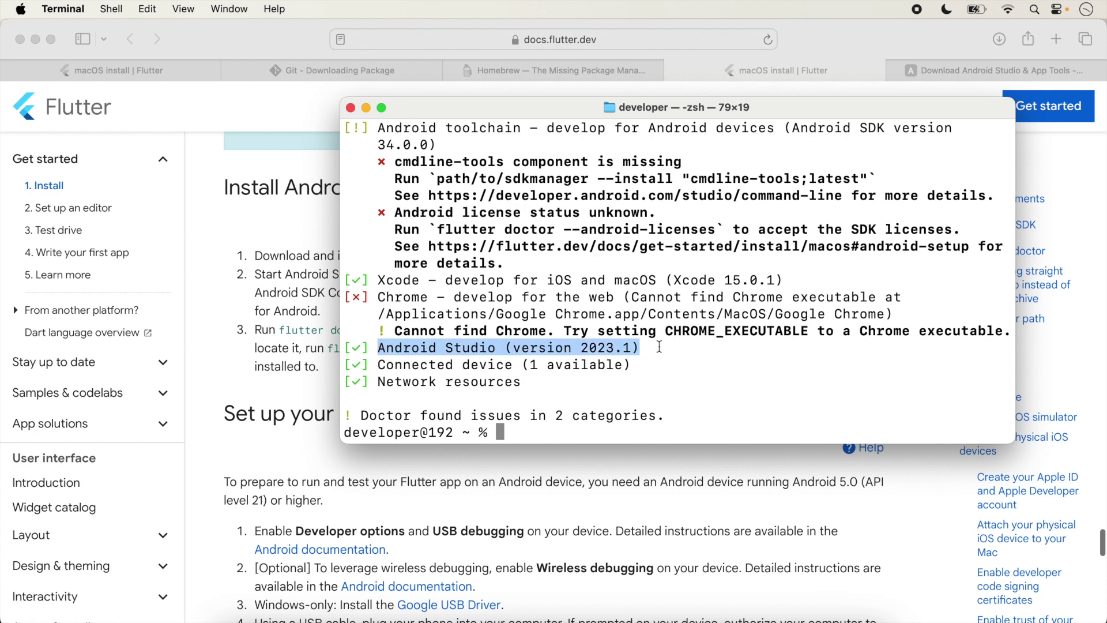
scroll(568, 284, "up", 3)
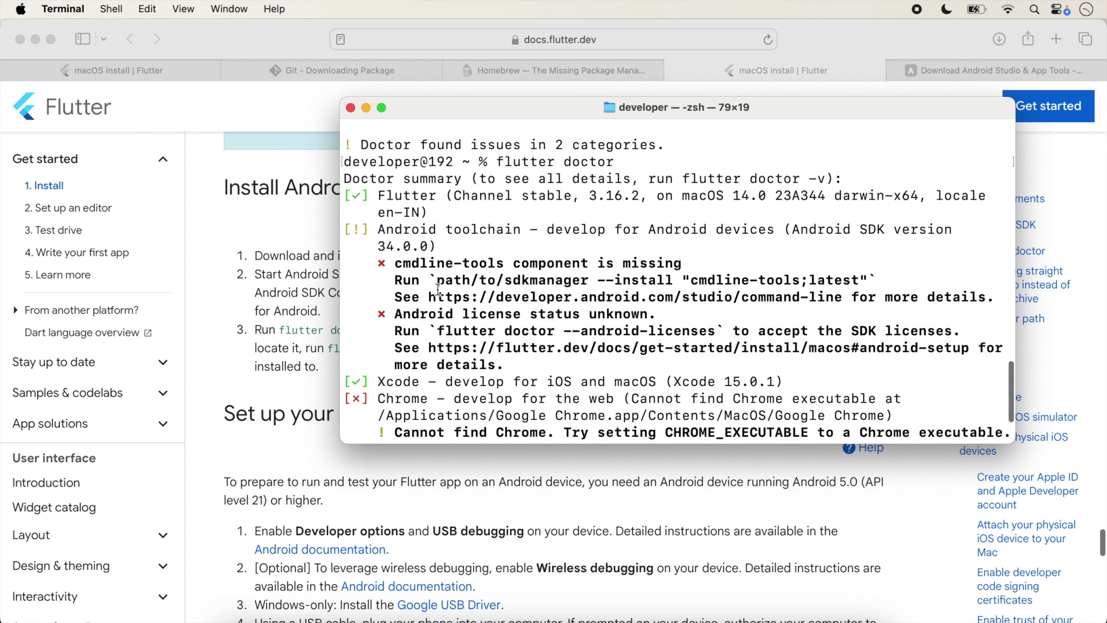
left_click_drag(394, 263, 682, 264)
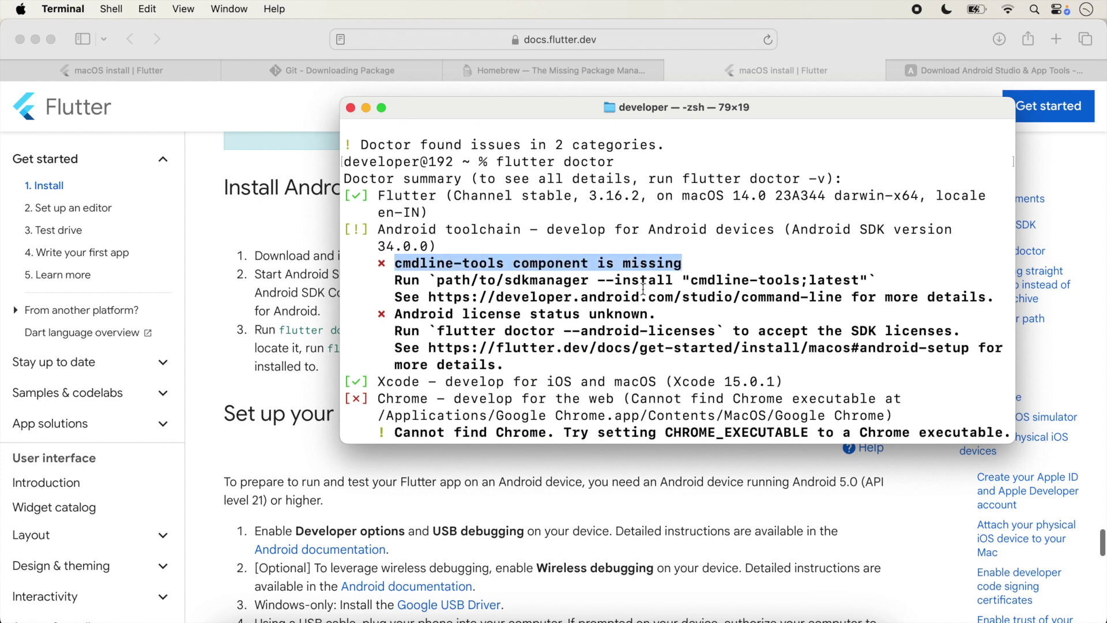
scroll(614, 315, "down", 3)
Step: Launch Android Studio again and open the SDK Manager from its welcome window
left_click(1043, 36)
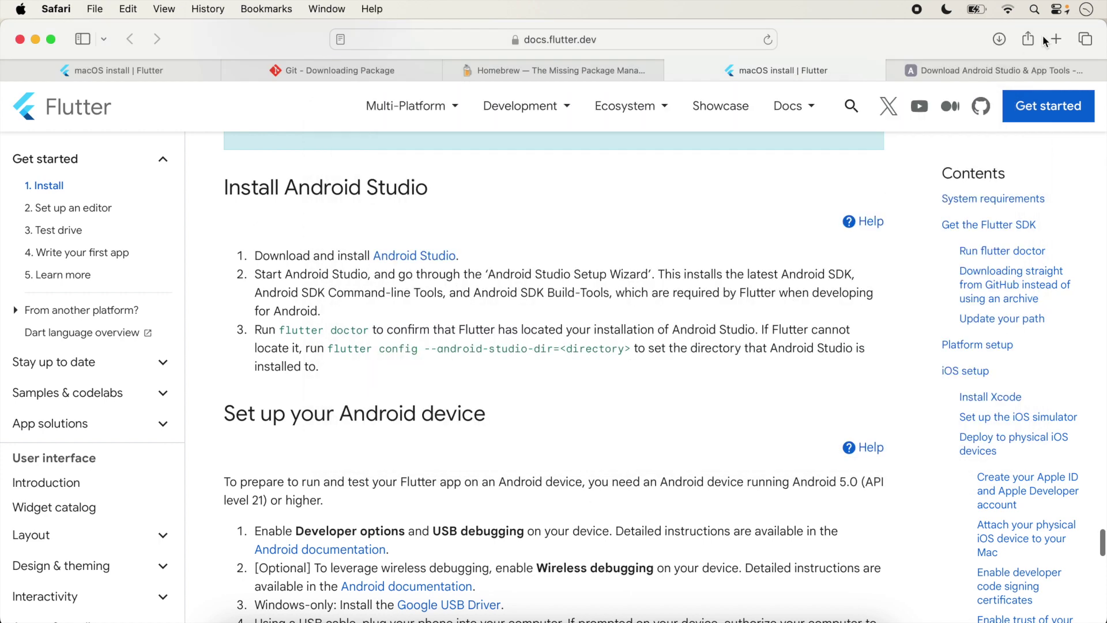
key("super+space")
type("an")
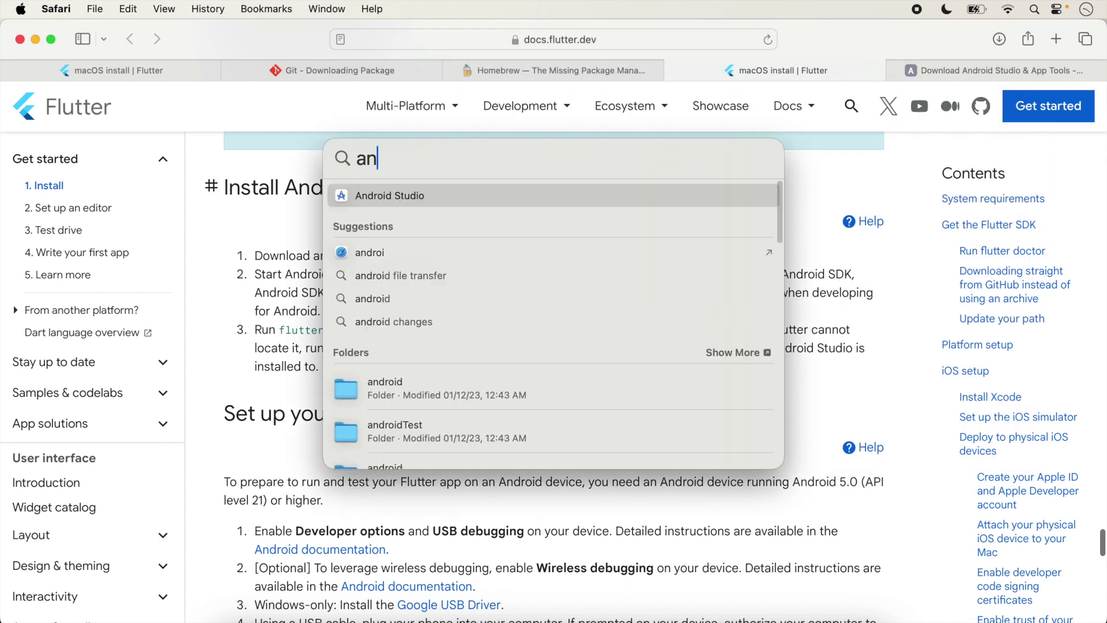
type("droid")
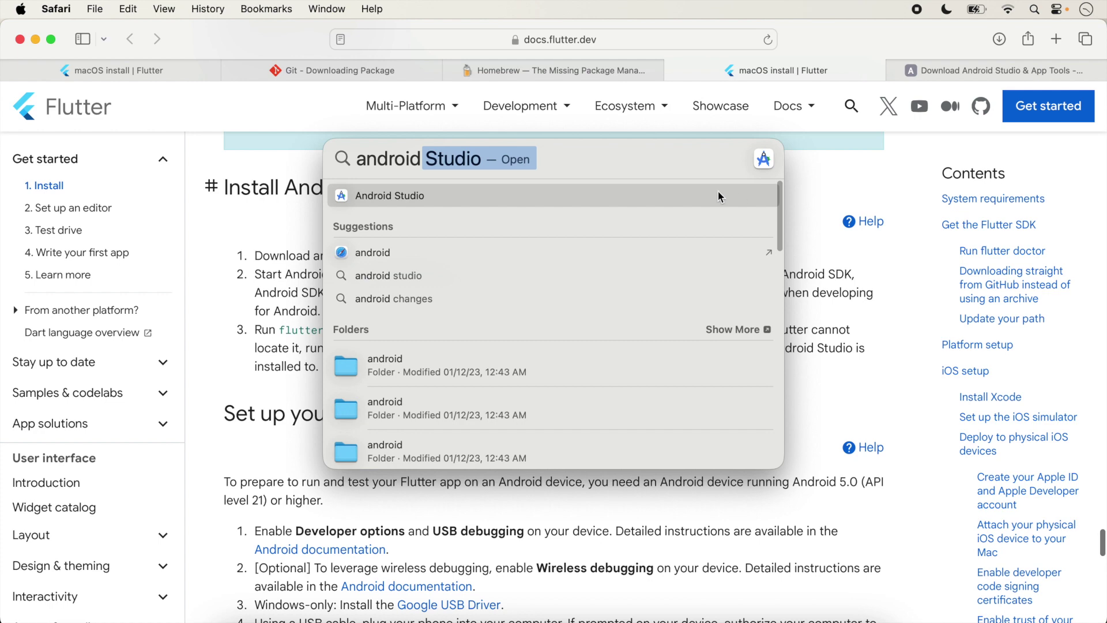
key("Return")
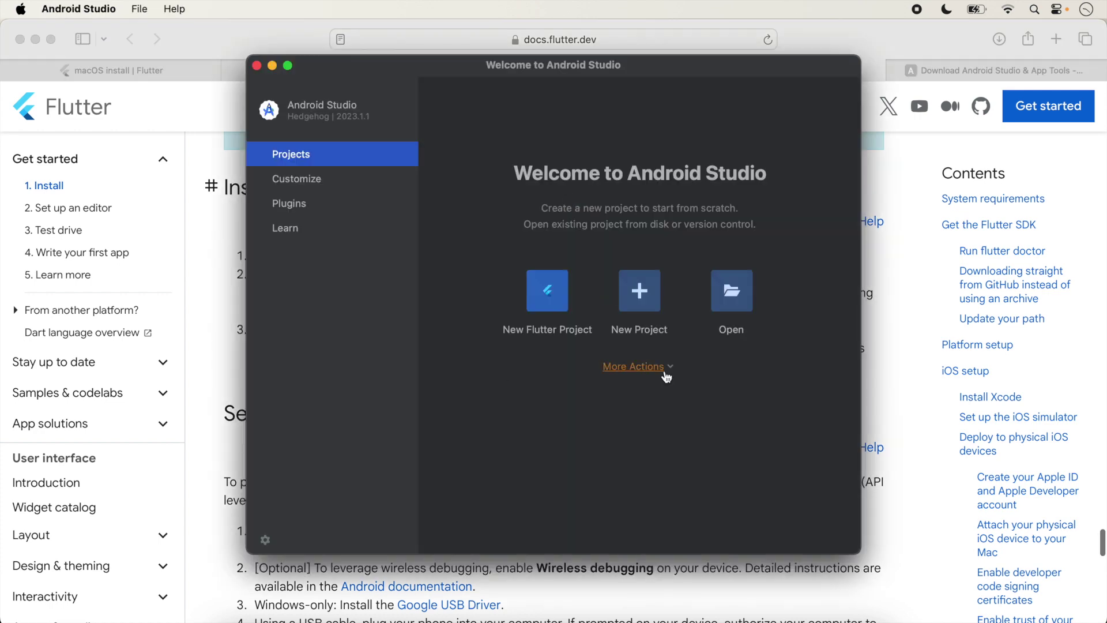
left_click(661, 367)
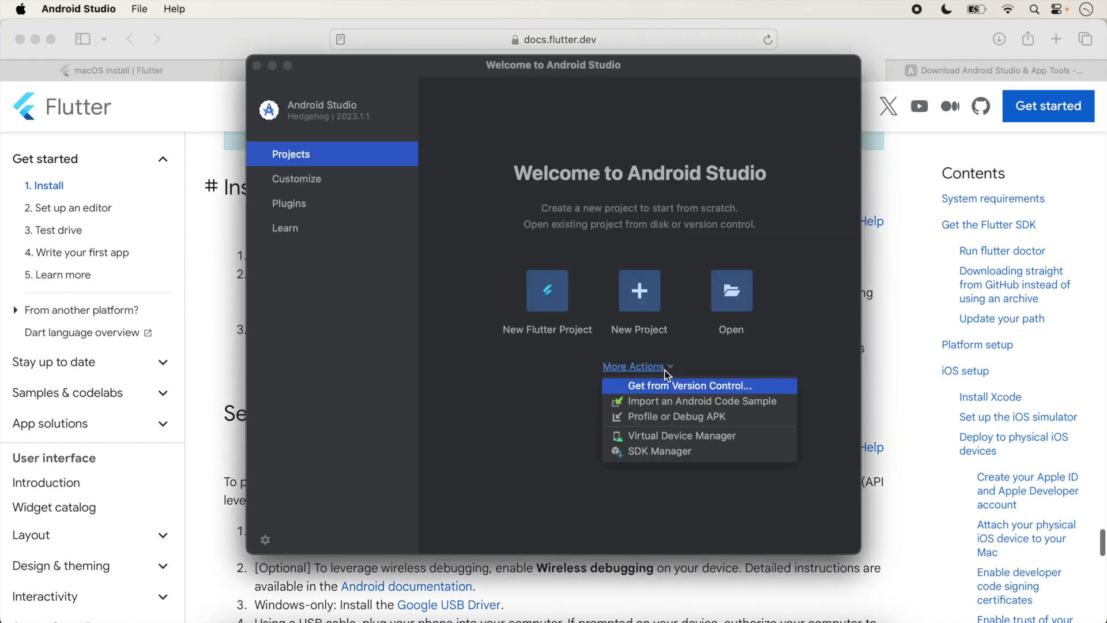
left_click(672, 451)
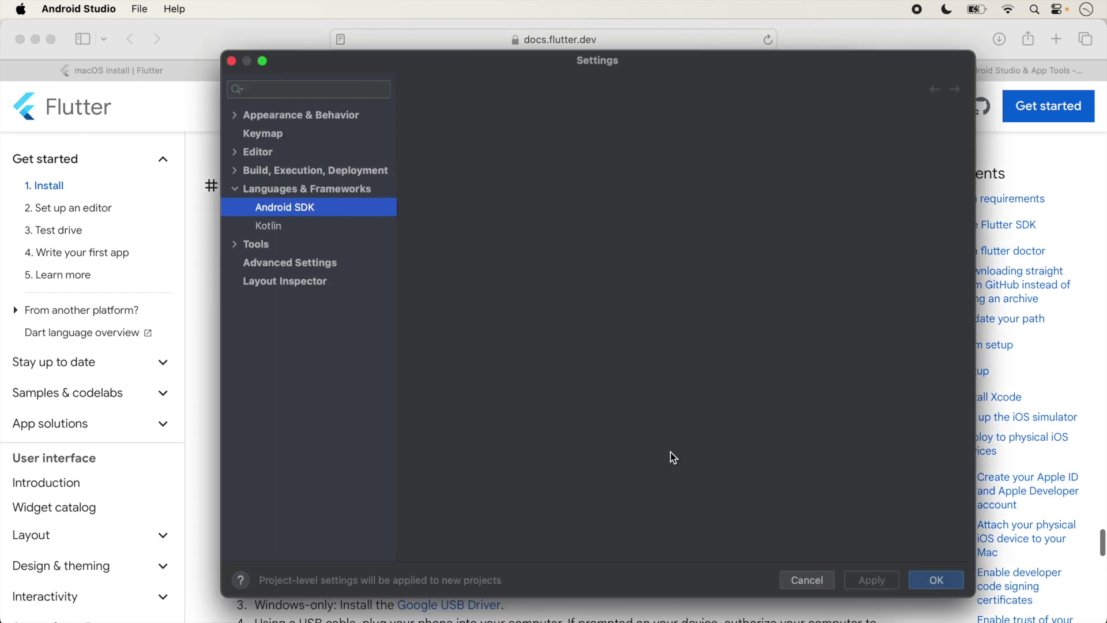
Step: Install Android SDK Command-line Tools (latest) from the SDK Tools list and finish the component installer
left_click(530, 166)
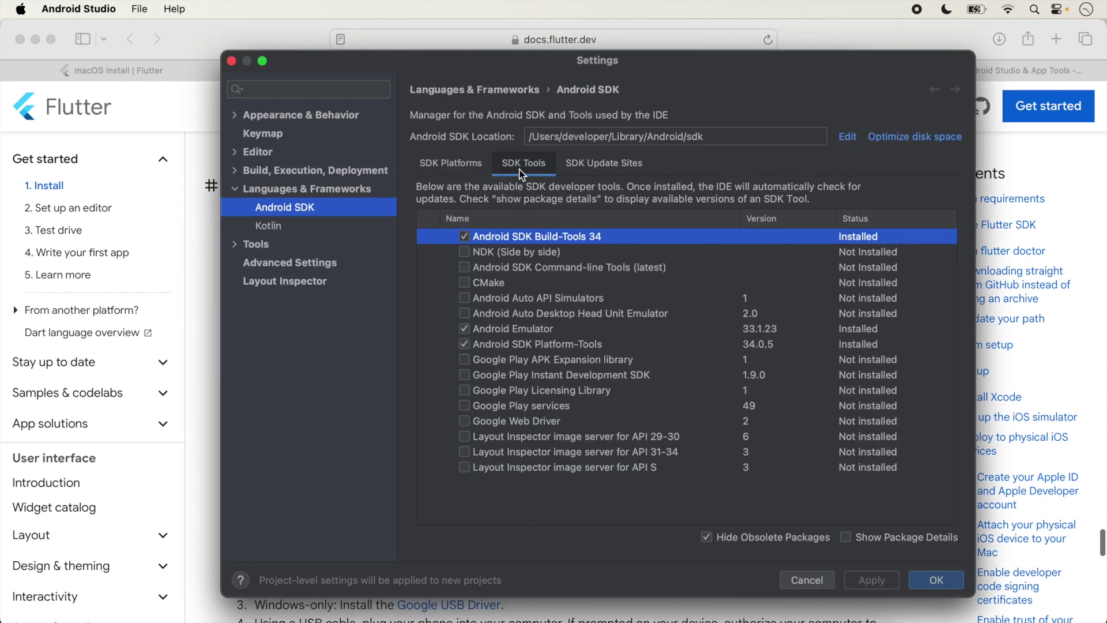
left_click(464, 267)
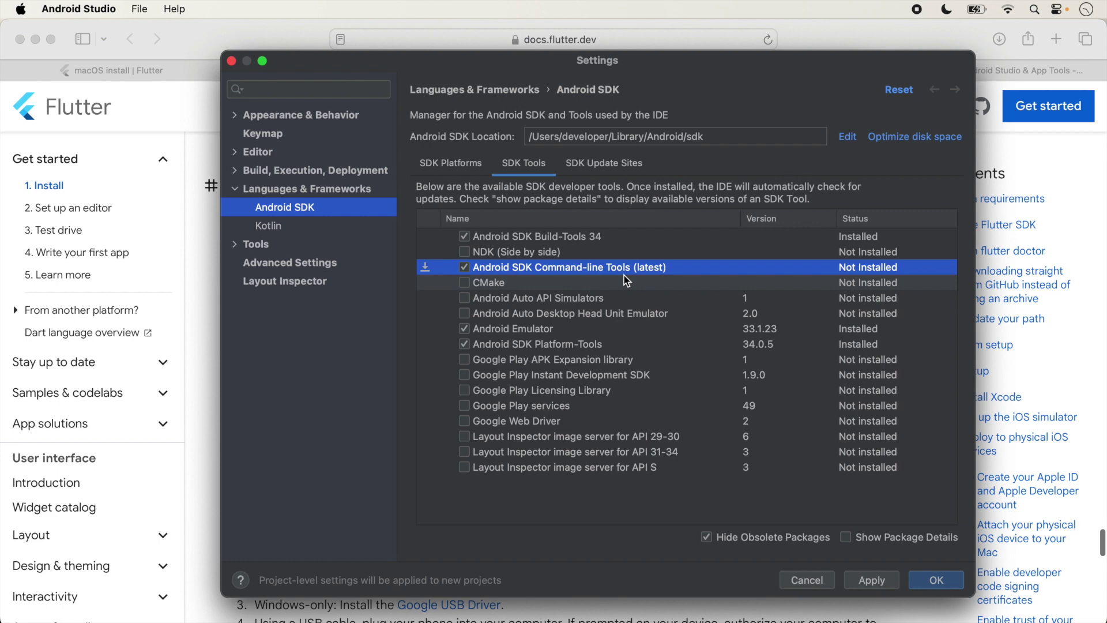
left_click(937, 581)
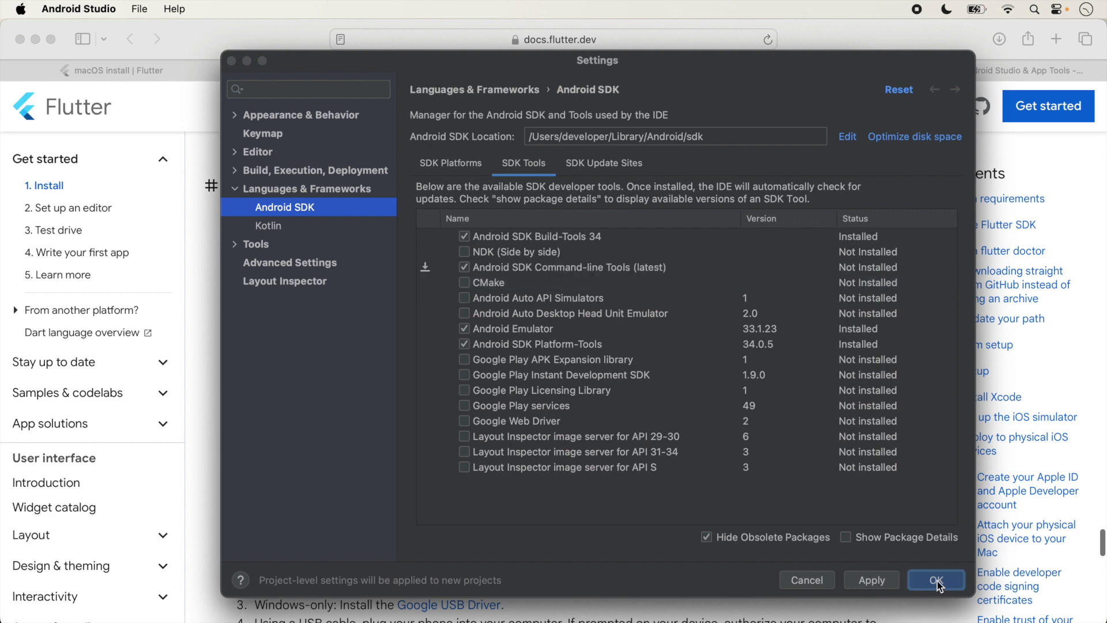
left_click(656, 383)
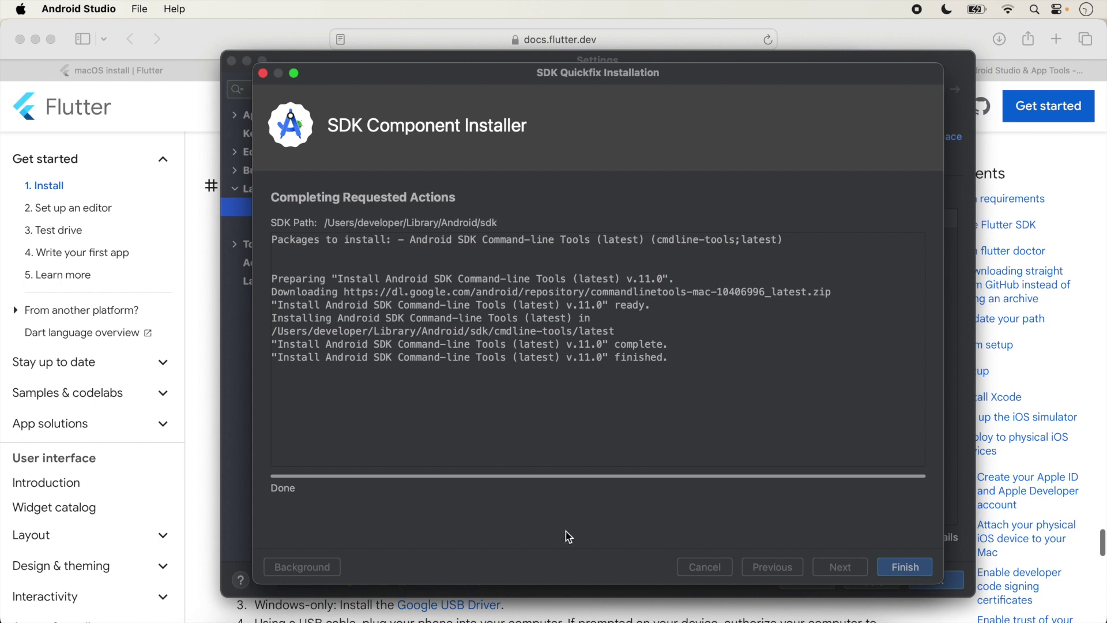
left_click(908, 565)
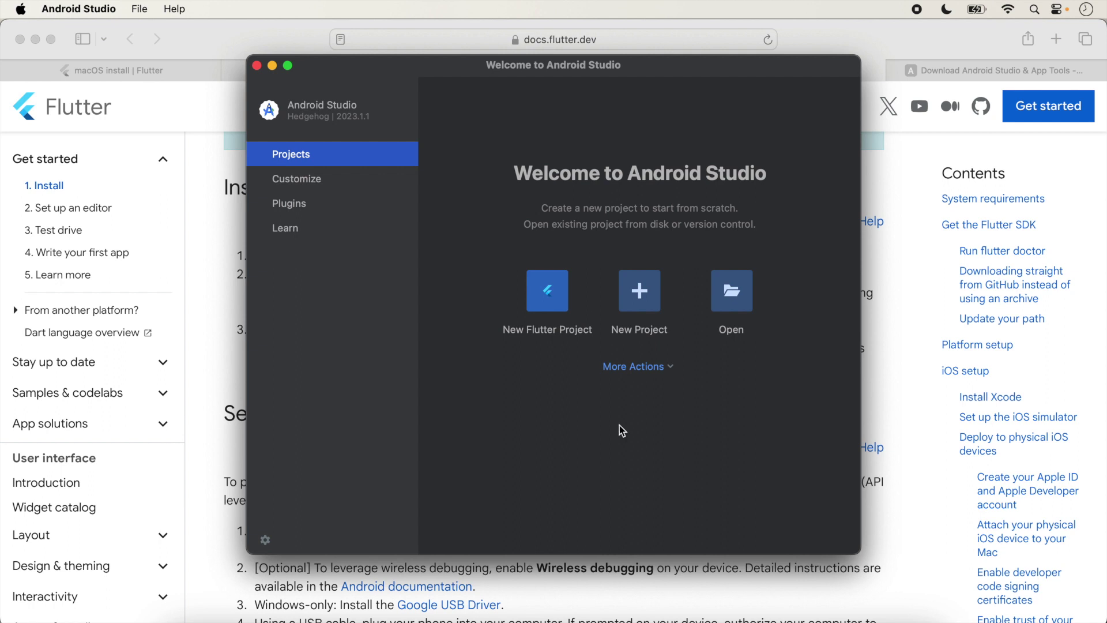
Step: Open the Virtual Device Manager from the welcome window and start creating a new virtual device
left_click(664, 367)
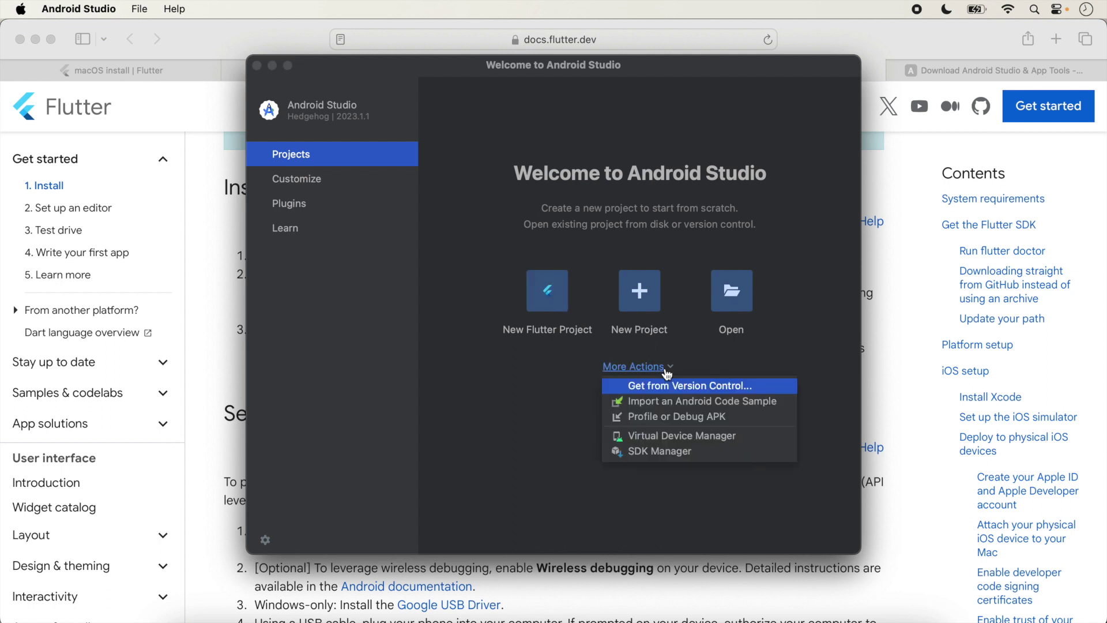
left_click(661, 435)
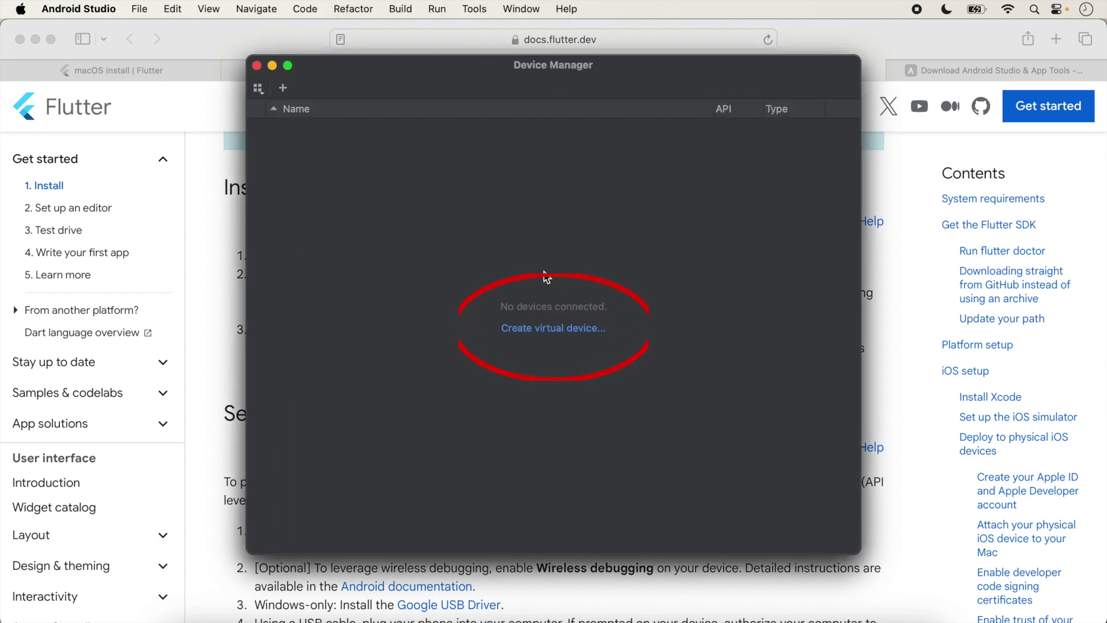
left_click(283, 89)
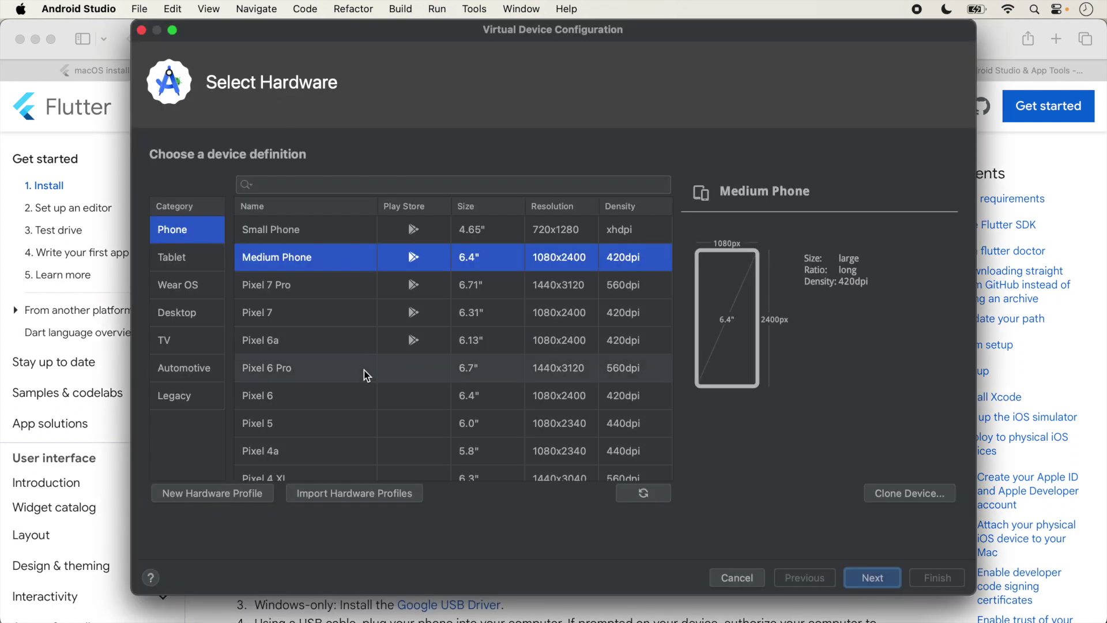
Step: Choose the Pixel 7 Pro phone as the virtual device's hardware and continue to the system image selection
scroll(365, 370, "down", 5)
scroll(367, 371, "down", 3)
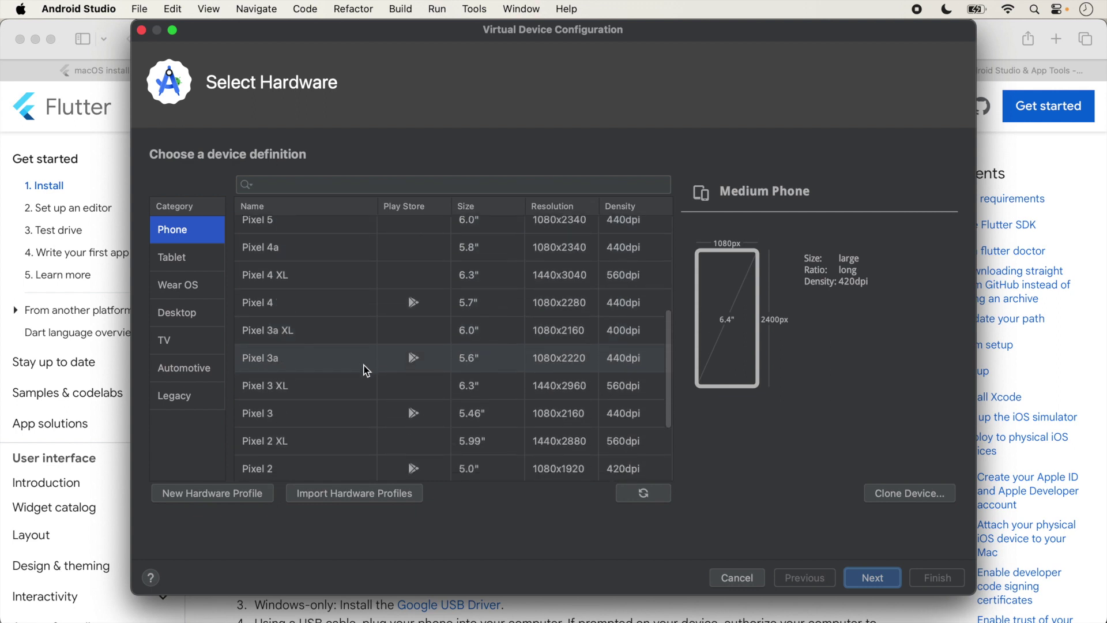
scroll(366, 370, "up", 5)
scroll(366, 370, "up", 2)
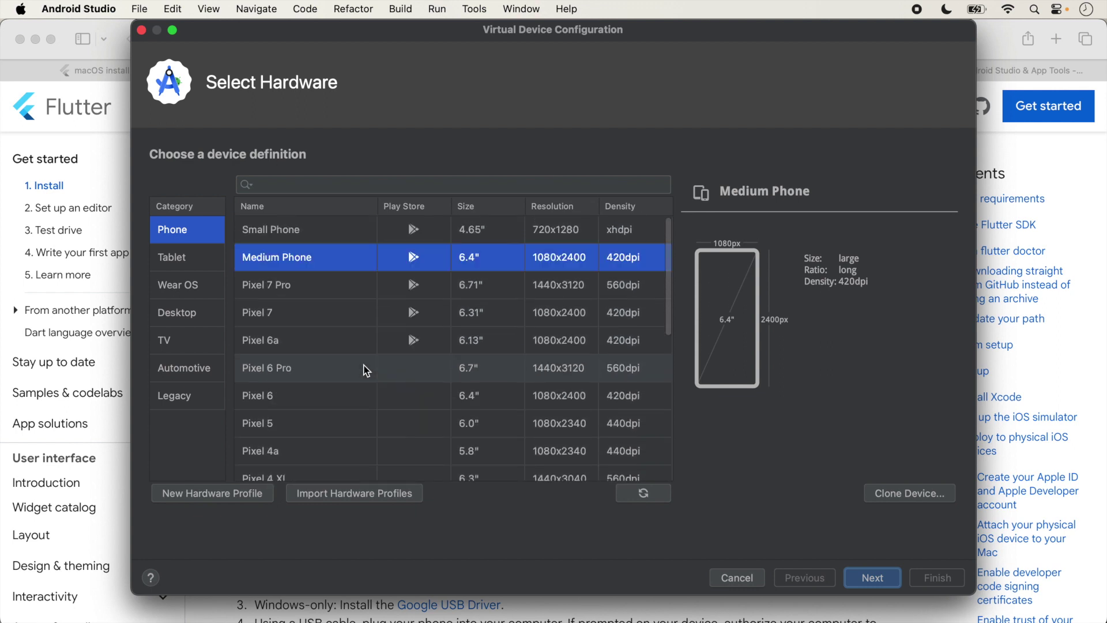
left_click(289, 285)
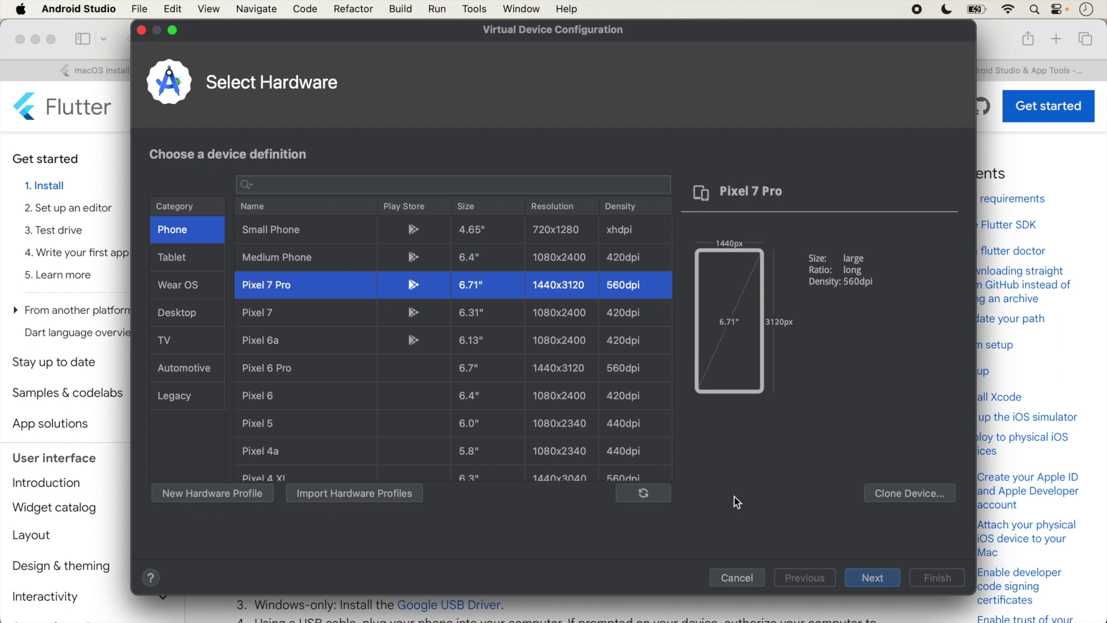
left_click(880, 582)
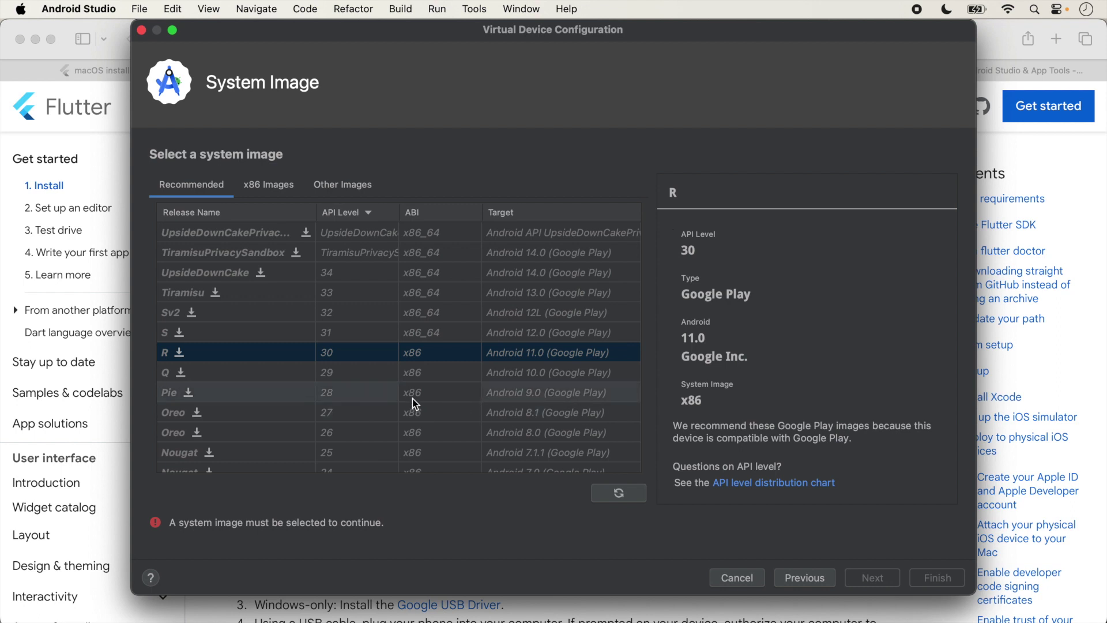
Step: Download the R system image (API 30, Android 11.0 Google Play, x86) and continue with it for the virtual device
left_click(419, 370)
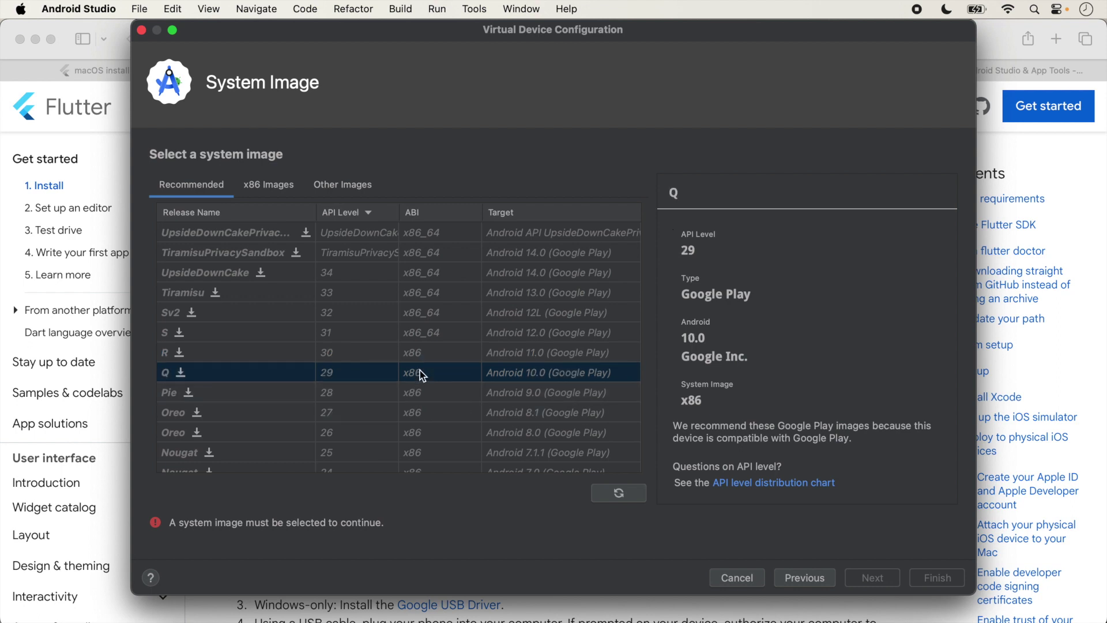
left_click(420, 358)
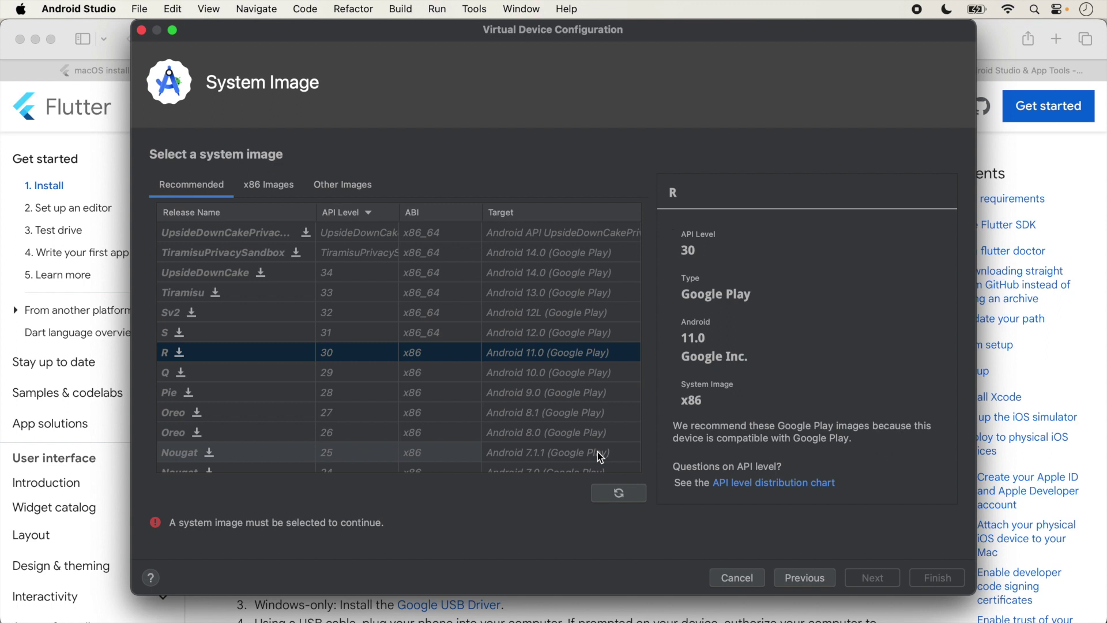
left_click(181, 356)
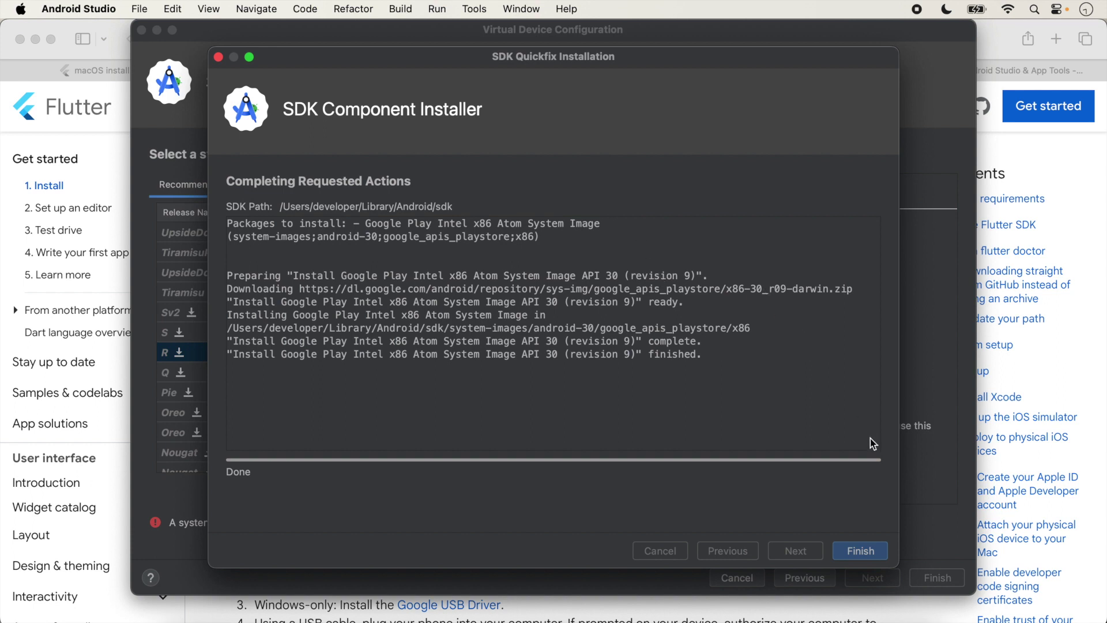
left_click(875, 551)
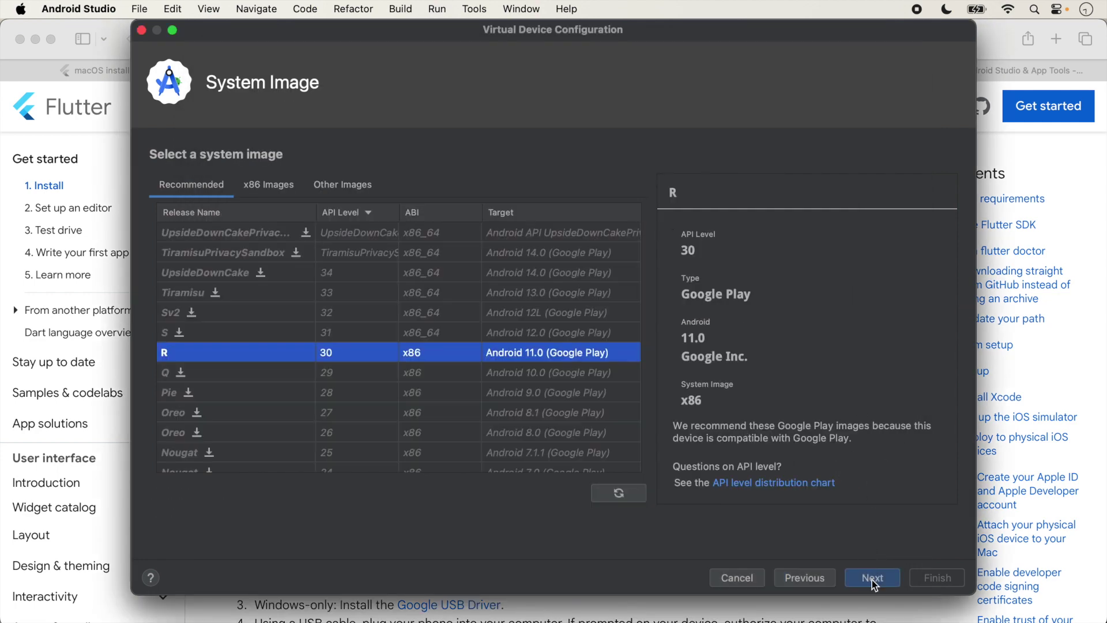
left_click(871, 579)
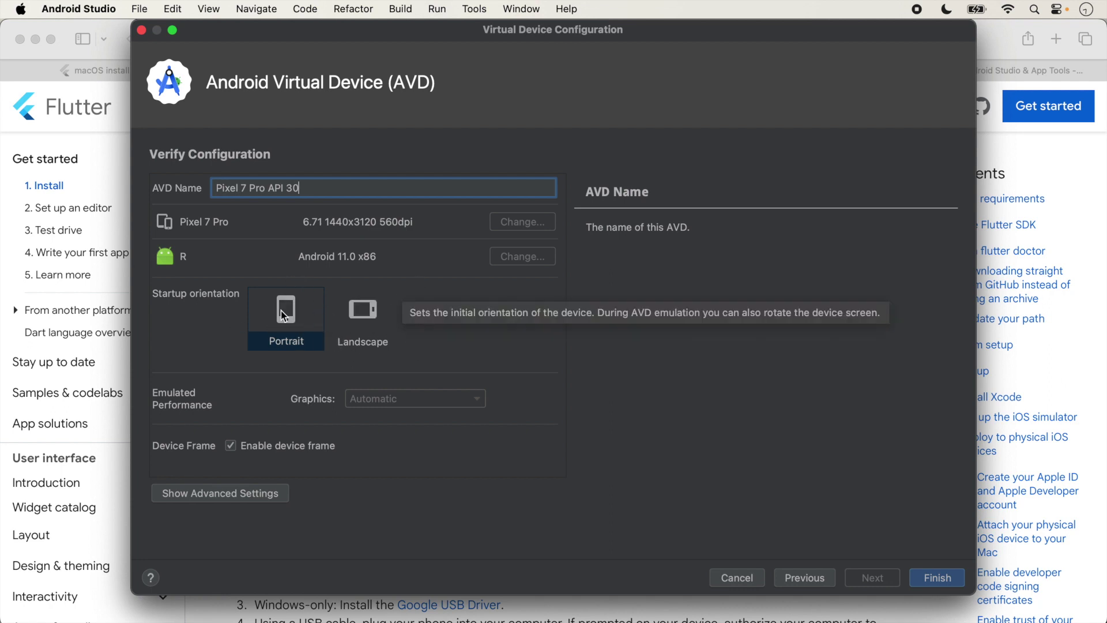
Step: Keep Portrait as the startup orientation for Pixel 7 Pro API 30 and finish creating the virtual device
left_click(378, 312)
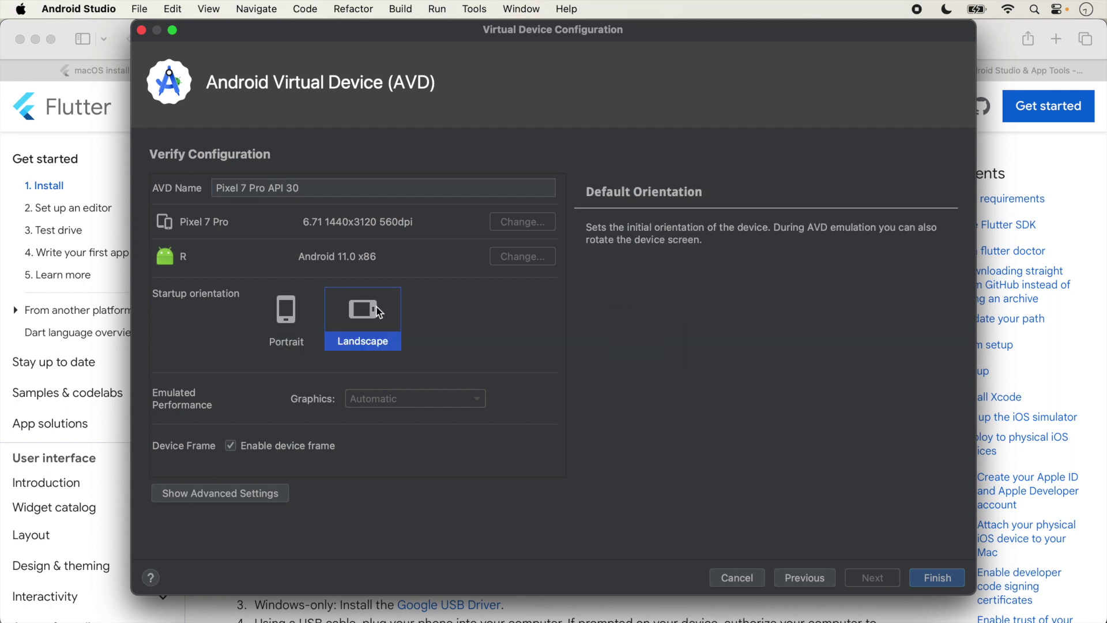
left_click(293, 324)
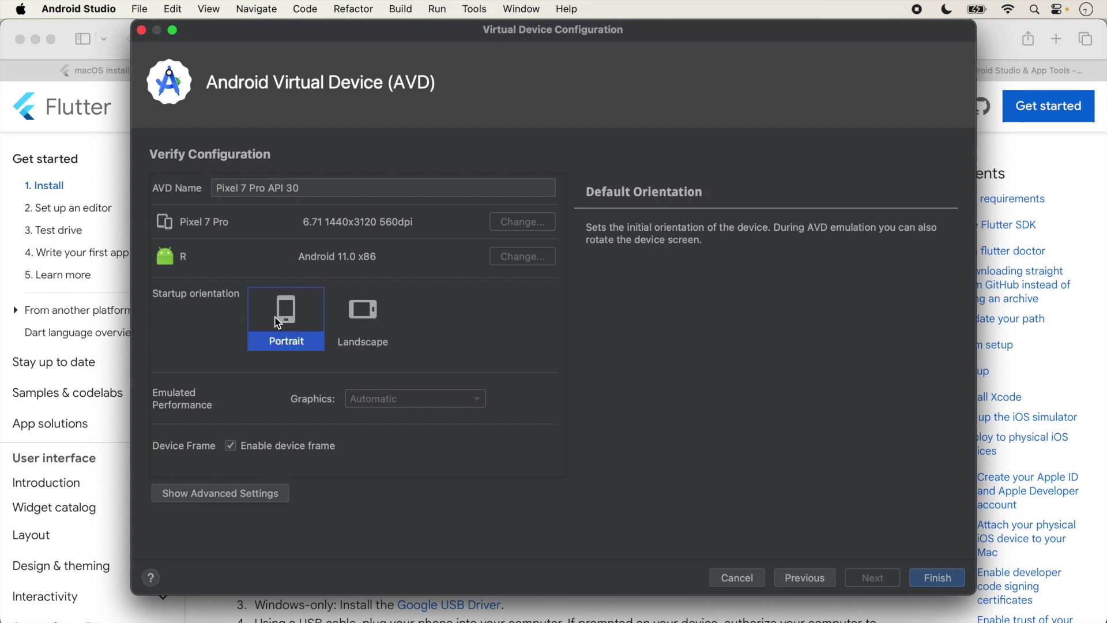
key("Tab")
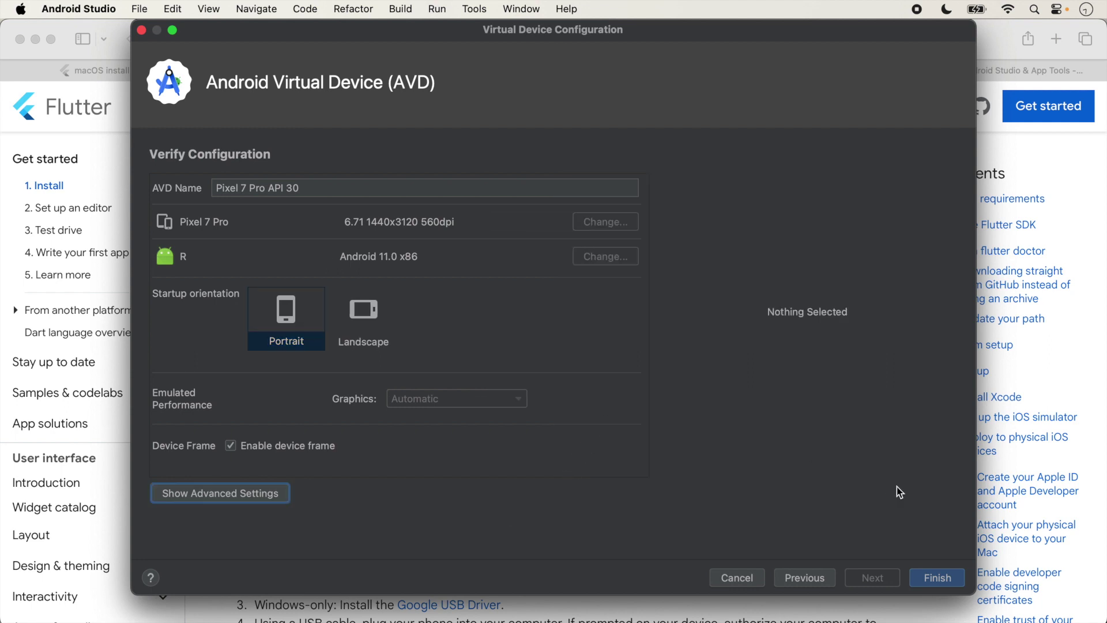
left_click(954, 576)
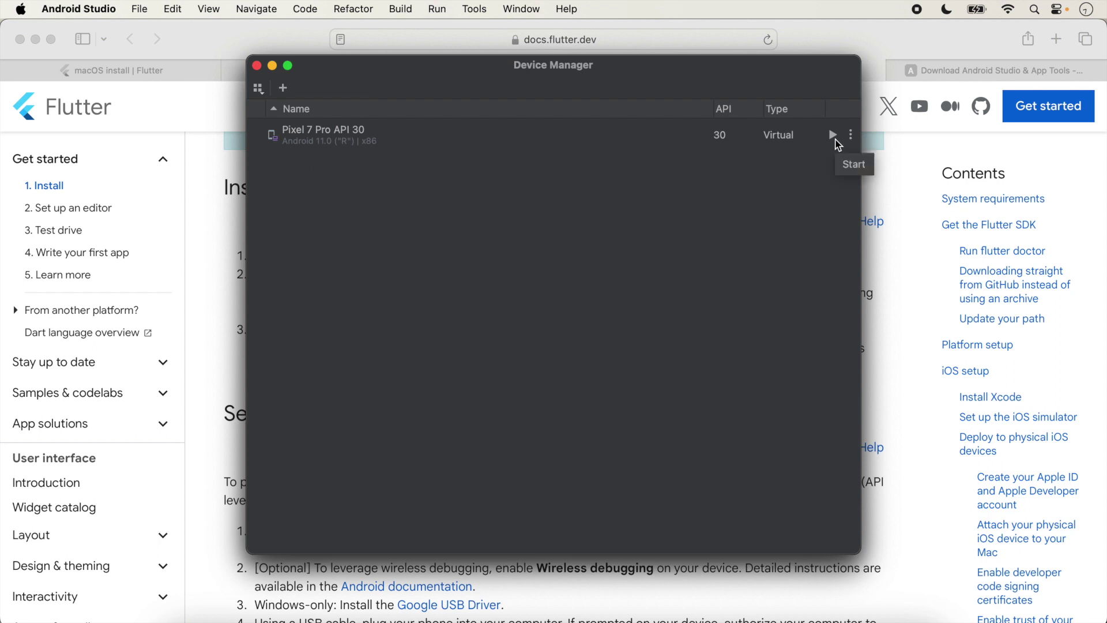
Step: Test-run the Pixel 7 Pro API 30 emulator with microphone access allowed, and close it along with the Device Manager
left_click(833, 138)
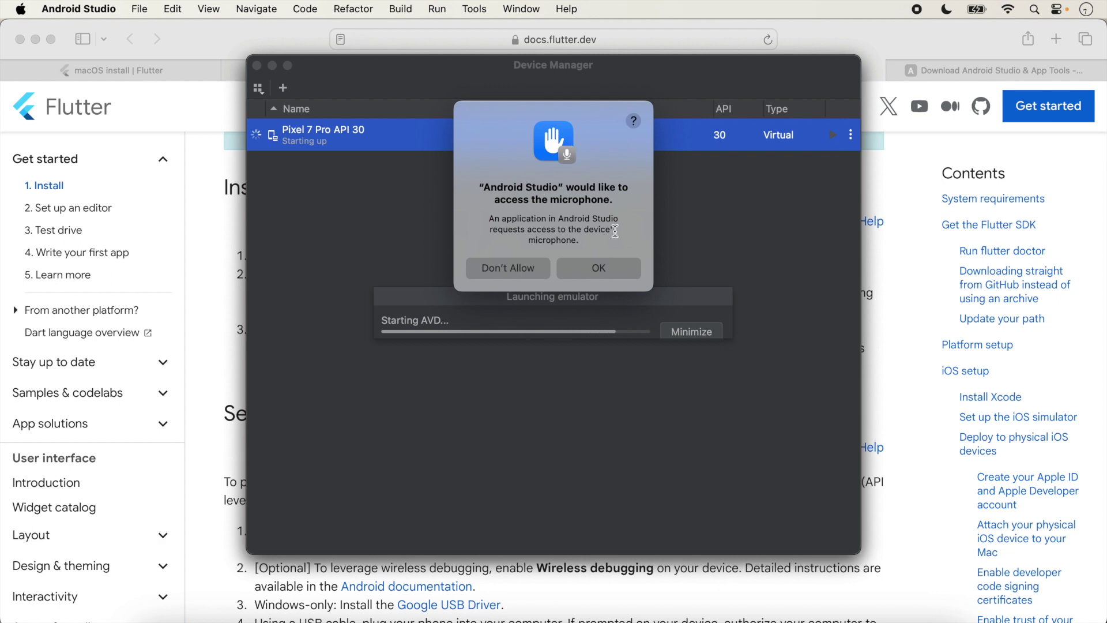
left_click(599, 269)
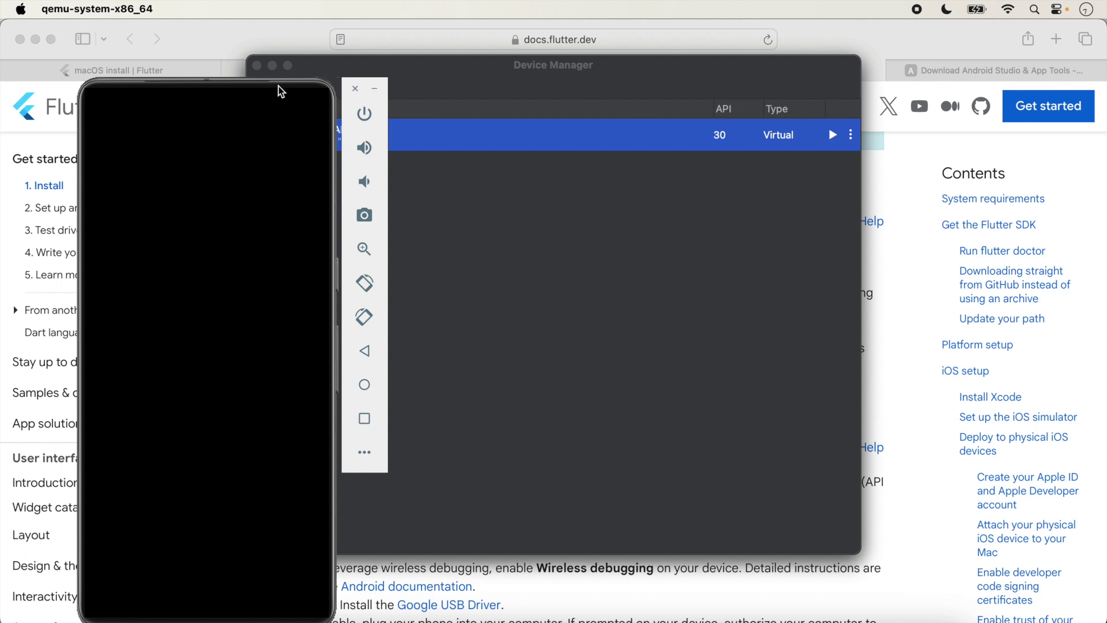
left_click_drag(93, 90, 684, 50)
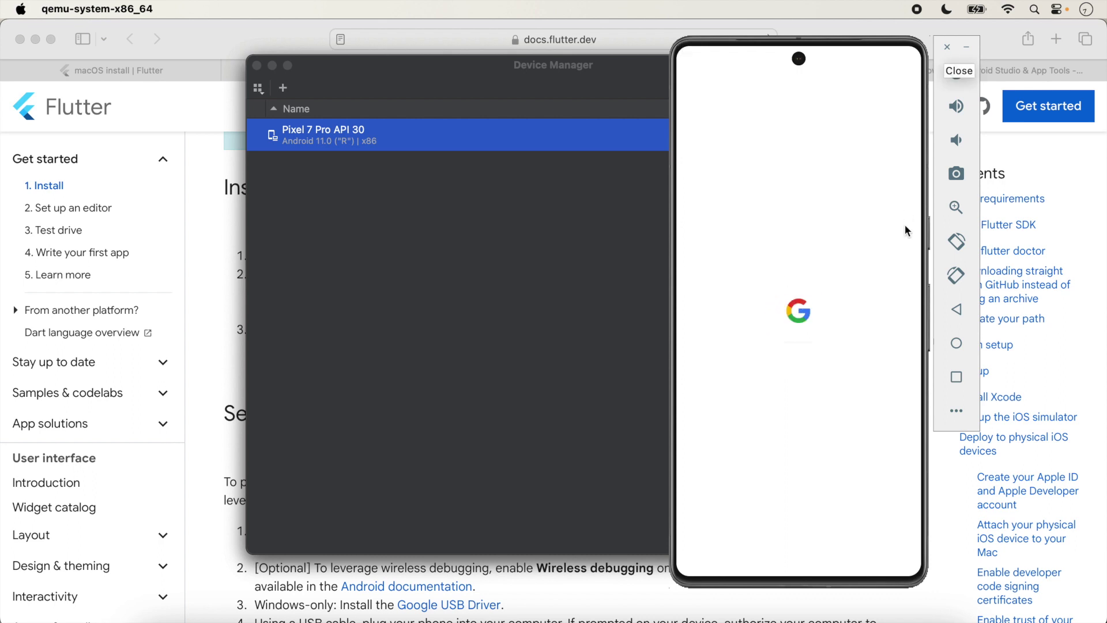
left_click(947, 48)
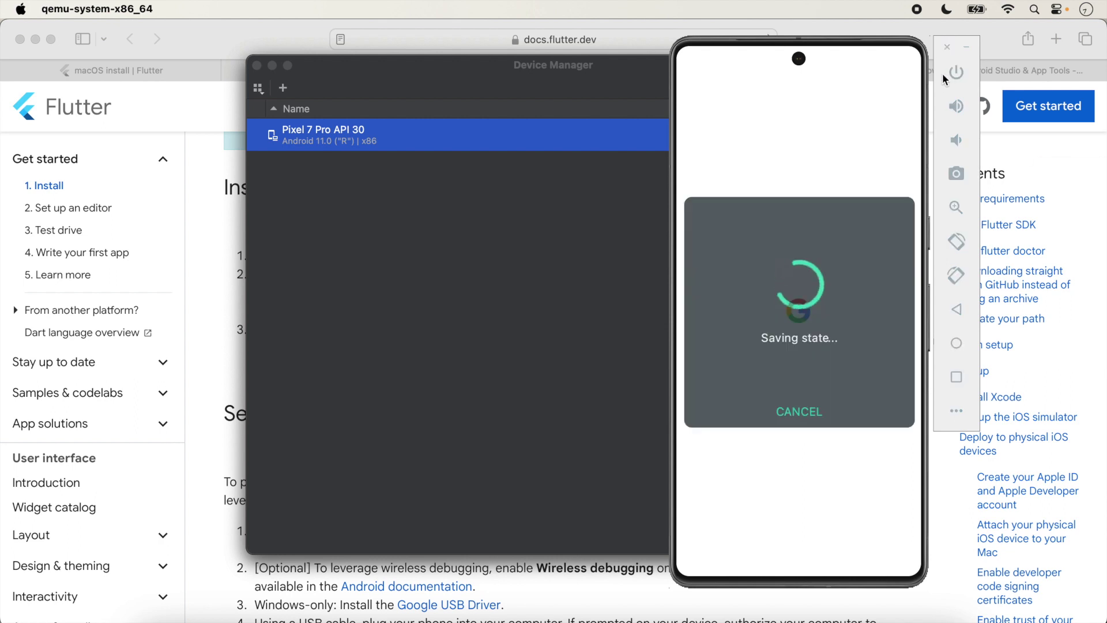
left_click(257, 66)
Step: Switch to Terminal and rerun flutter doctor with the command-line tools installed
left_click(554, 612)
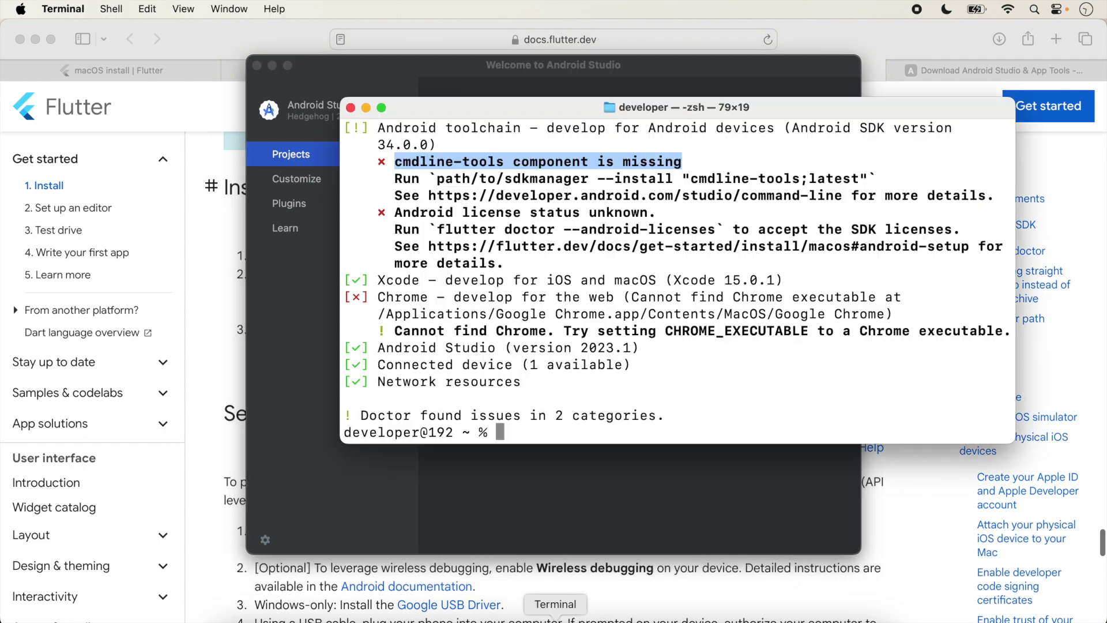
key("Up")
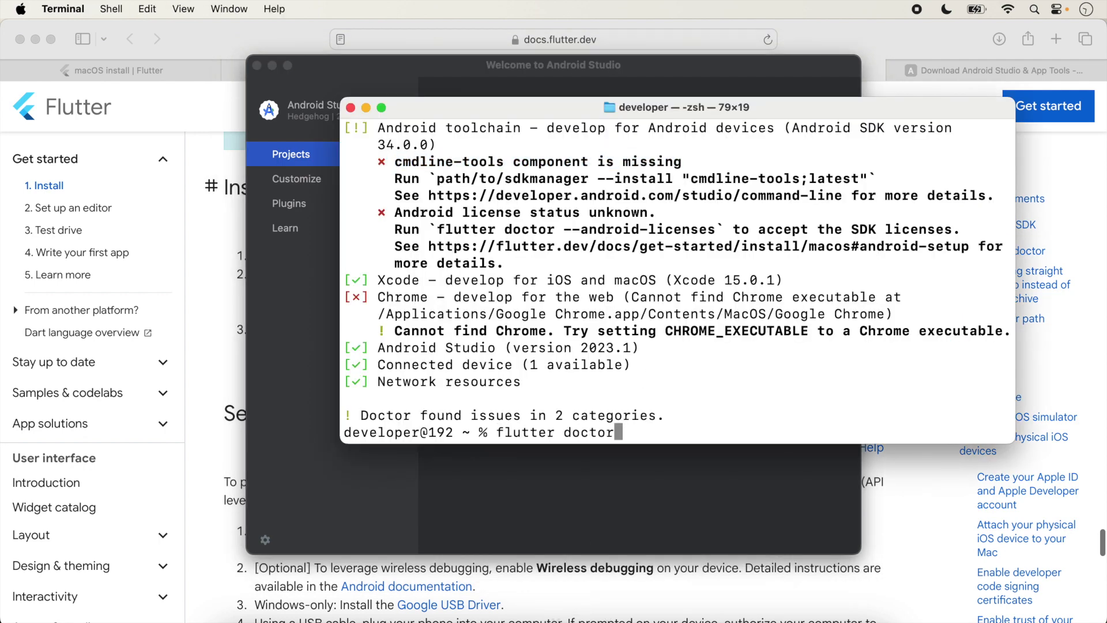
key("Return")
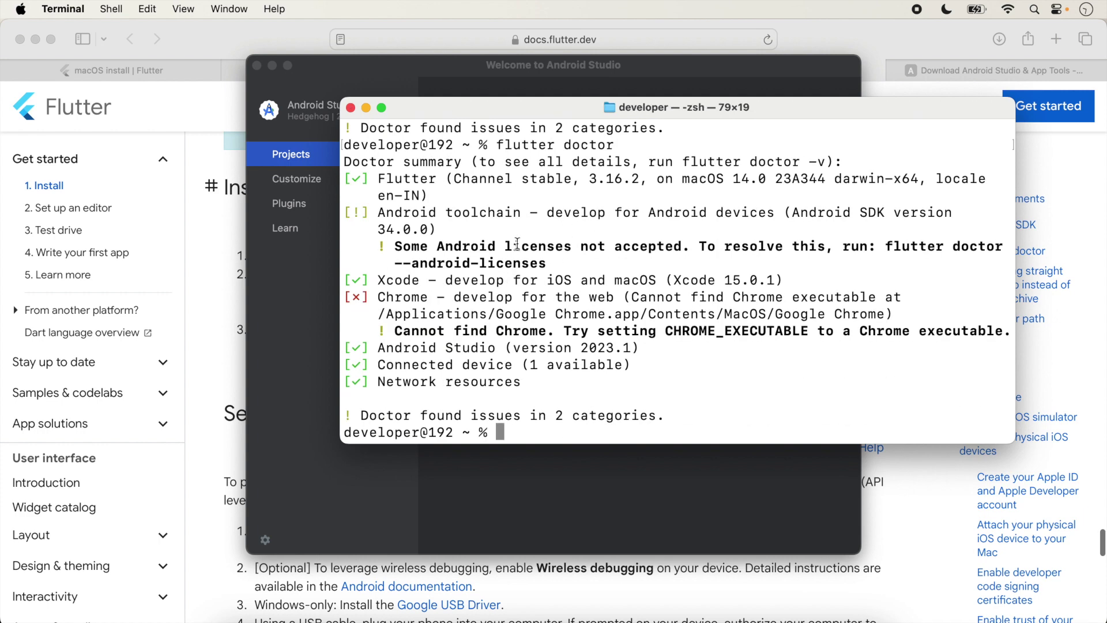
Step: Review the Android toolchain entry in the doctor summary, highlighting the issue about unaccepted Android licenses
left_click_drag(376, 213, 496, 212)
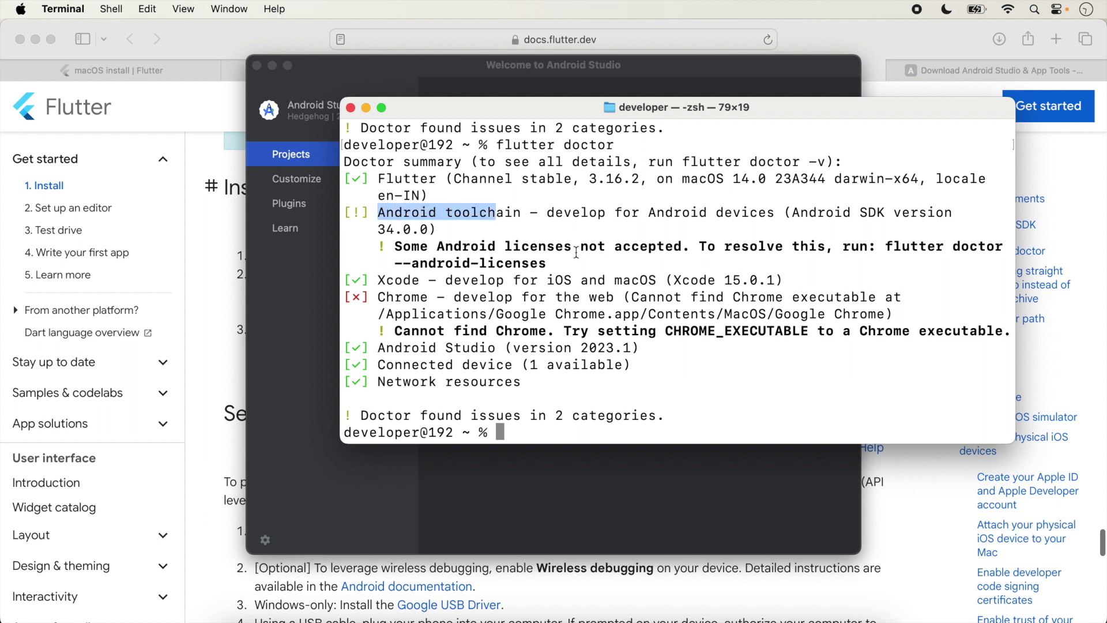
triple_click(387, 247)
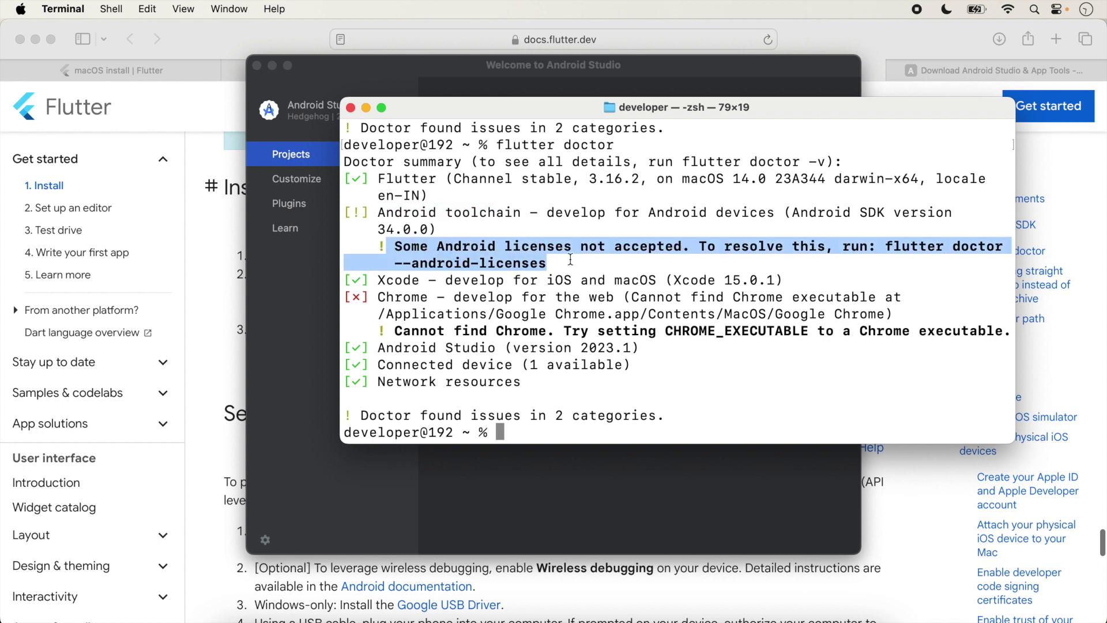
left_click_drag(388, 247, 674, 240)
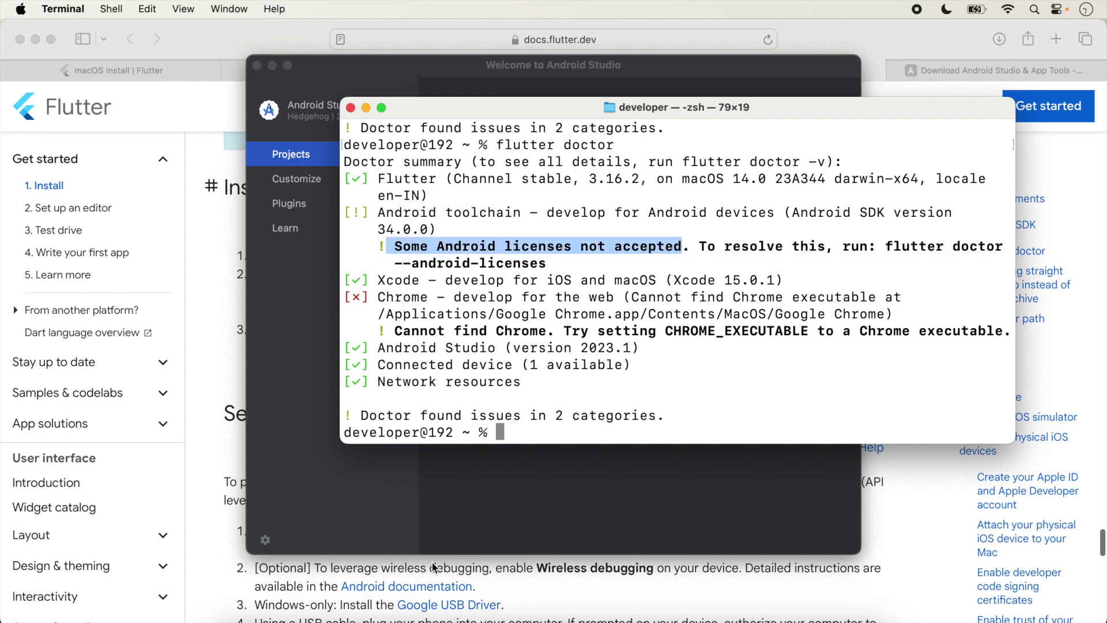
Step: Switch to the Flutter macOS install page in Safari and find the Agree to Android Licenses section
left_click(512, 582)
scroll(544, 406, "down", 10)
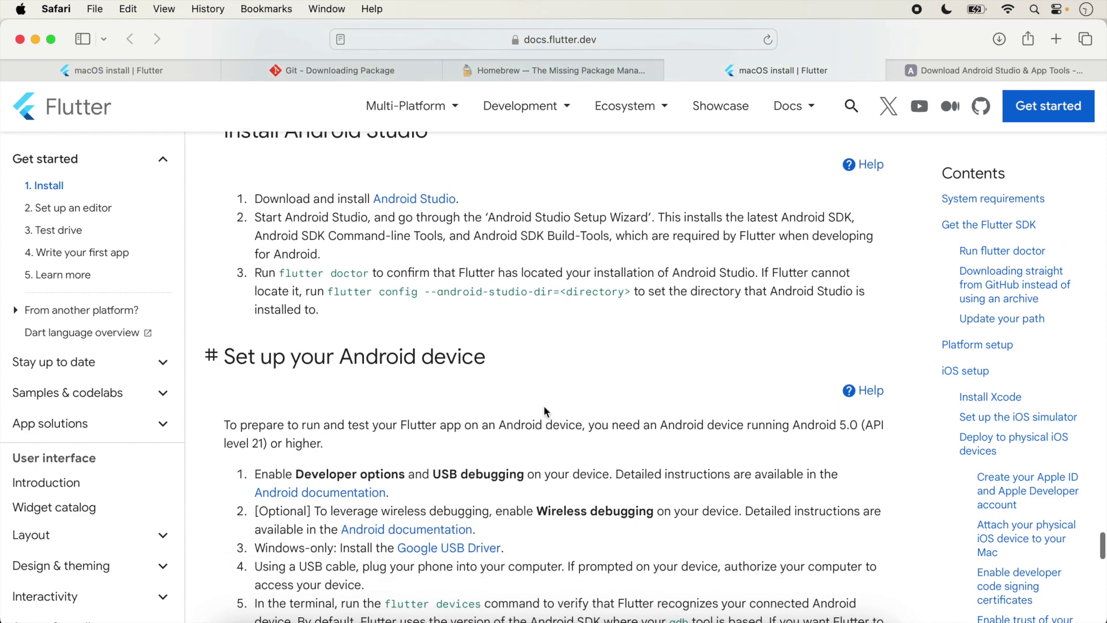
scroll(544, 406, "down", 10)
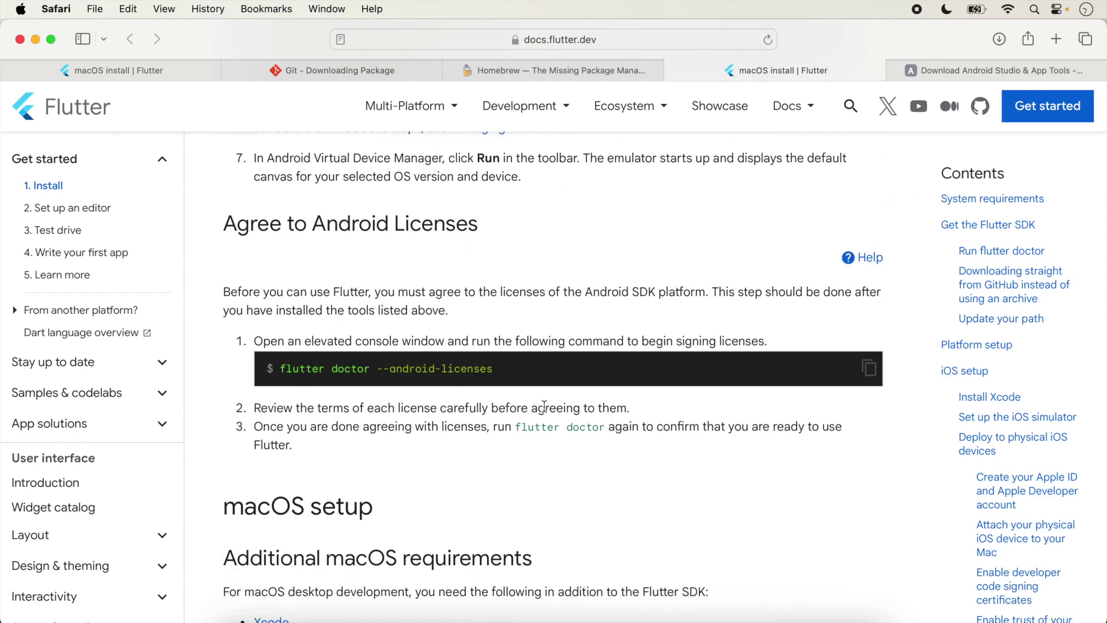
scroll(380, 378, "up", 5)
scroll(380, 382, "down", 5)
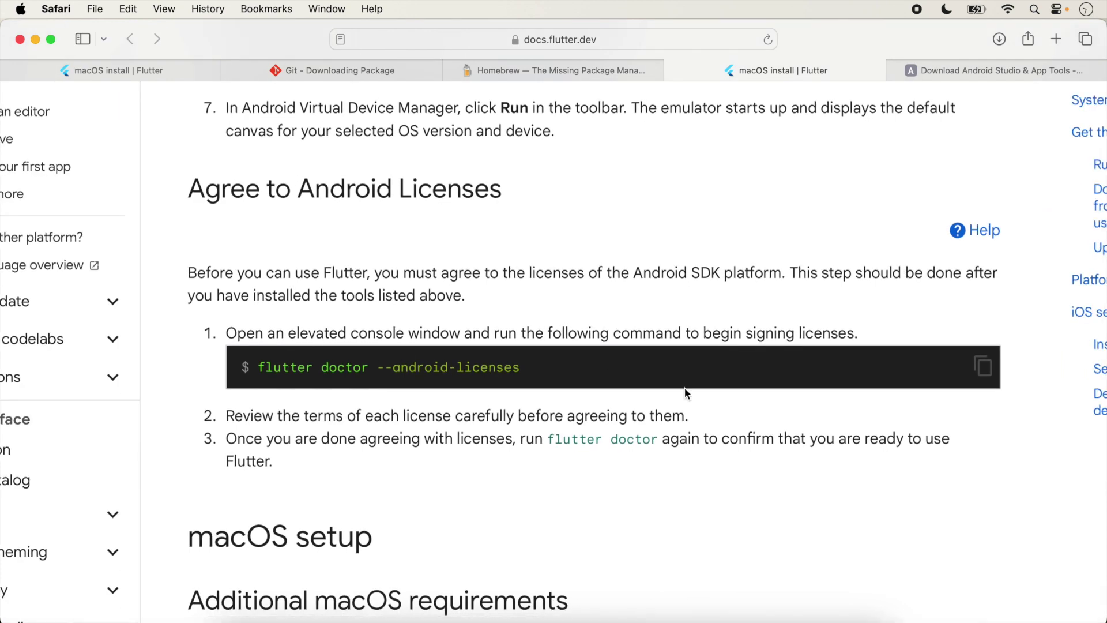
Step: Switch to Terminal, copy flutter doctor --android-licenses from the doctor output, and run it as a single-line command
left_click(554, 615)
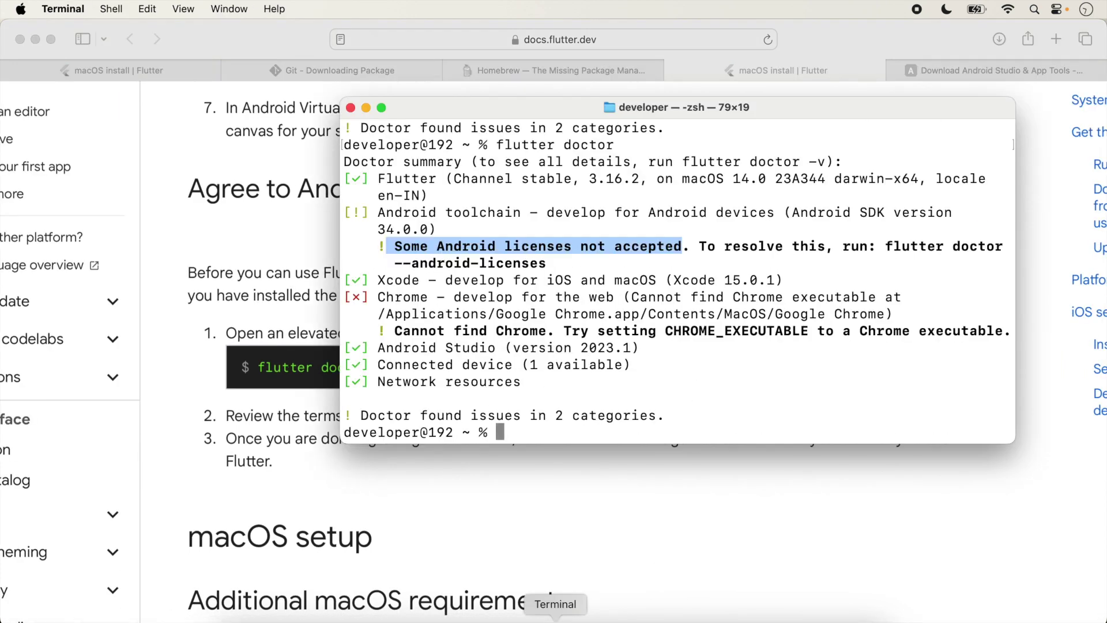
left_click_drag(885, 246, 547, 263)
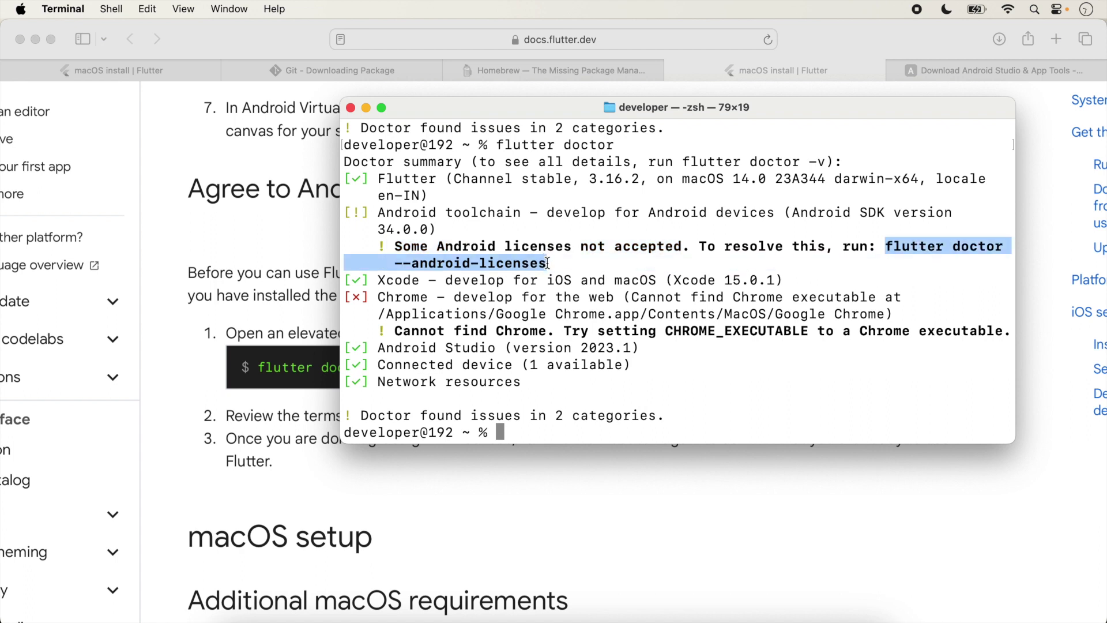
key("super+c")
key("super+v")
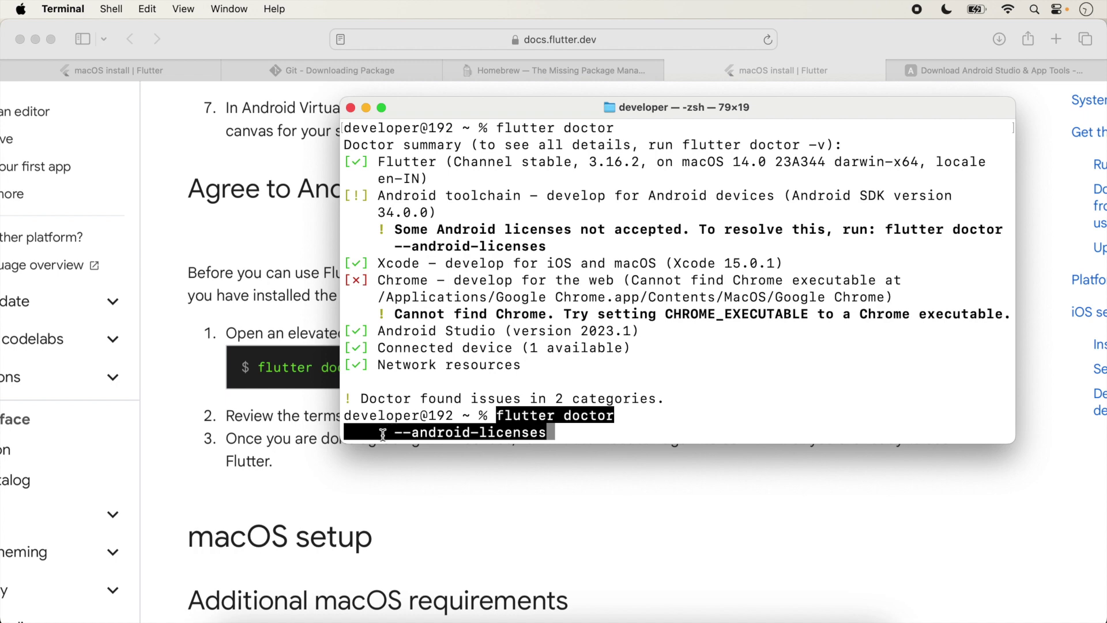
key("Left")
key("Left")
key("Left")
key("Left")
key("Left")
key("Left")
key("Left")
key("Left")
key("Left")
key("Left")
key("Left")
key("Left")
key("Left")
key("Left")
key("Left")
key("Left")
key("Left")
key("Left")
key("BackSpace")
key("BackSpace")
key("BackSpace")
key("Return")
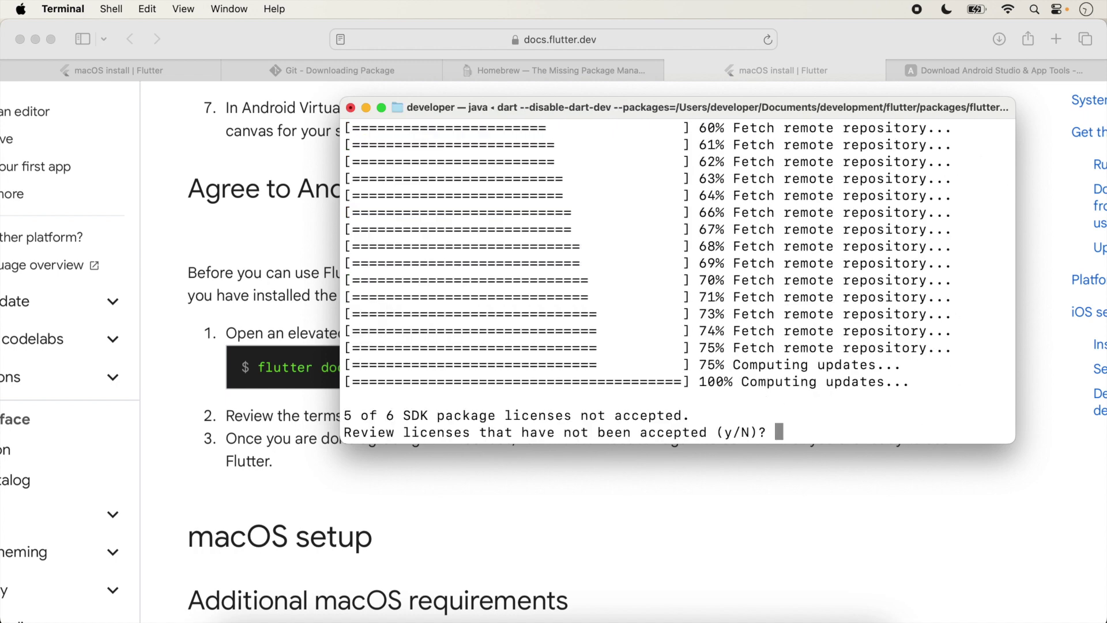
Step: Review the unaccepted Android SDK package licenses and accept each of them with y
type("y")
key("Return")
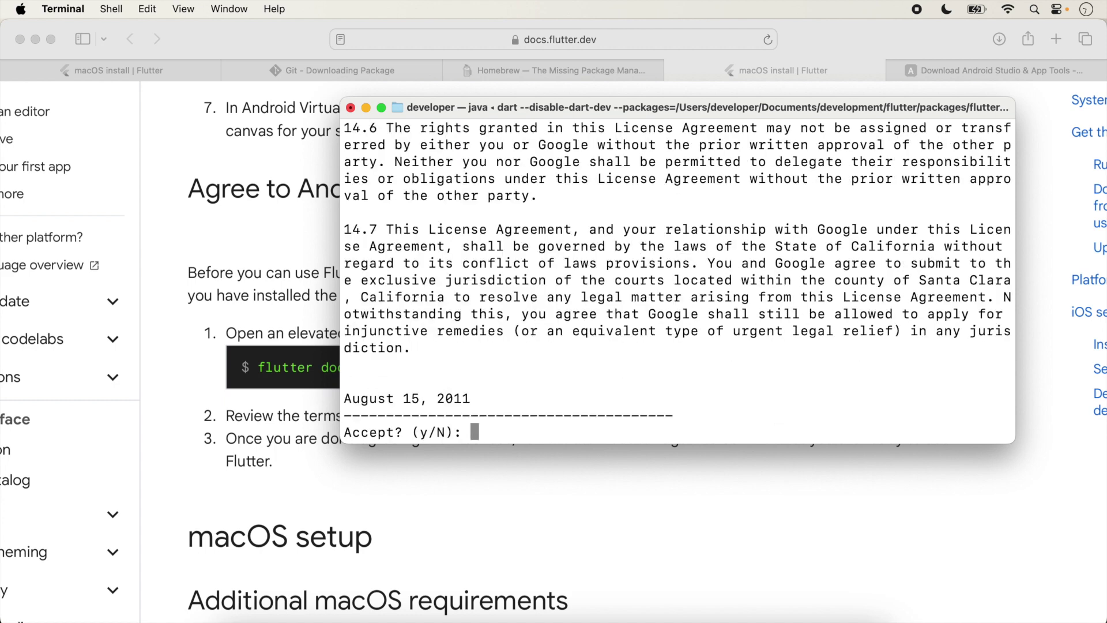
type("y")
key("Return")
type("y")
key("Return")
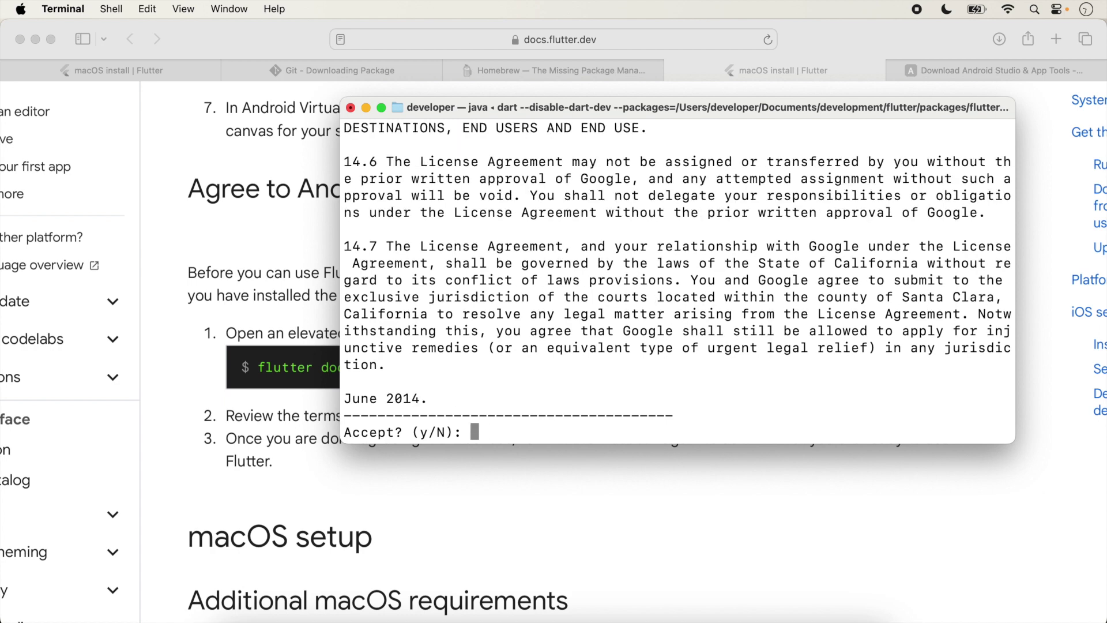
type("y")
key("Return")
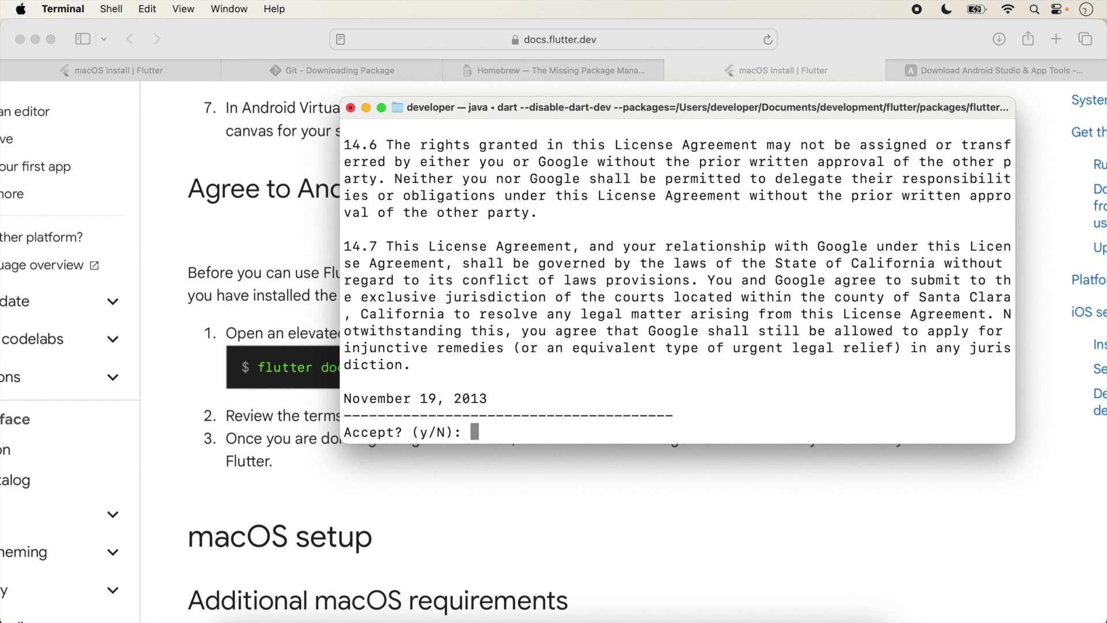
type("y")
key("Return")
type("y")
key("Return")
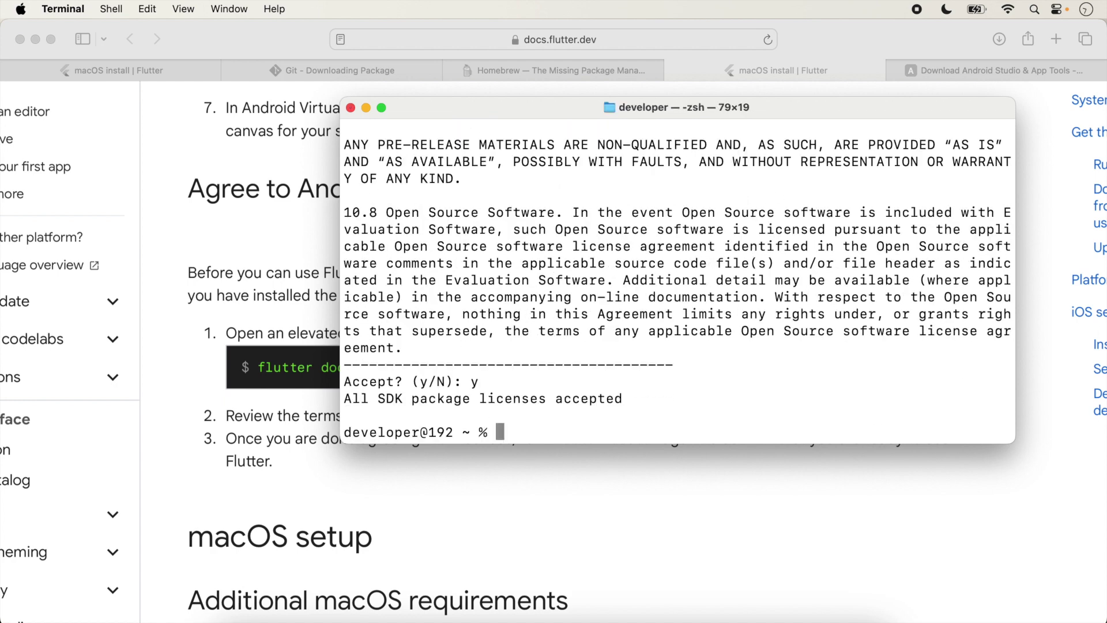
Step: Rerun flutter doctor and go through its summary, highlighting the issue reported for Chrome
type("flutter doctor")
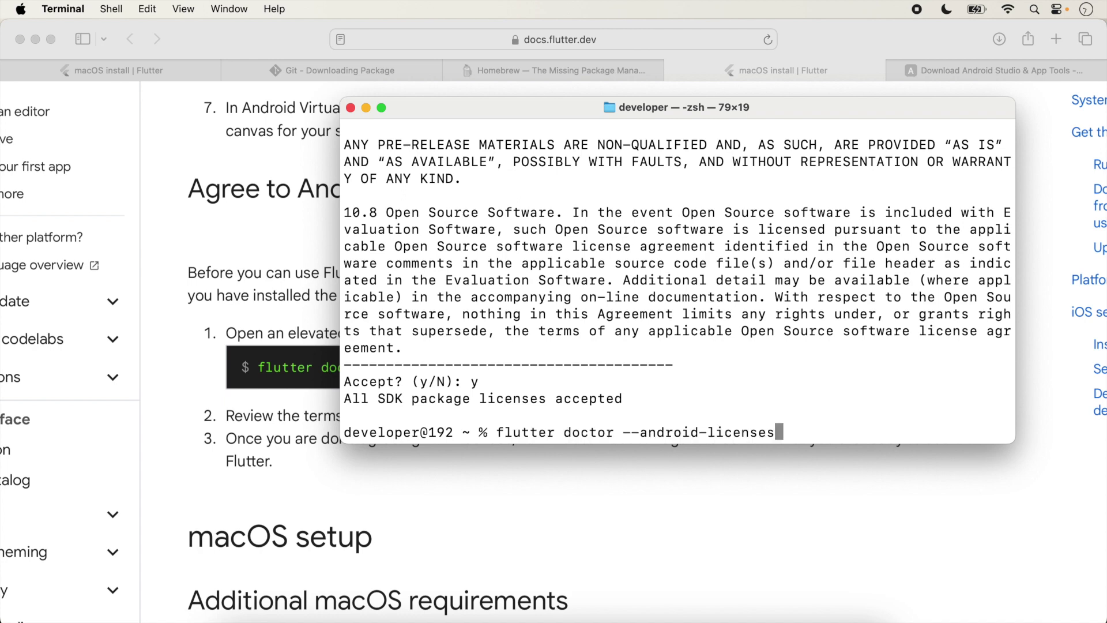
key("Return")
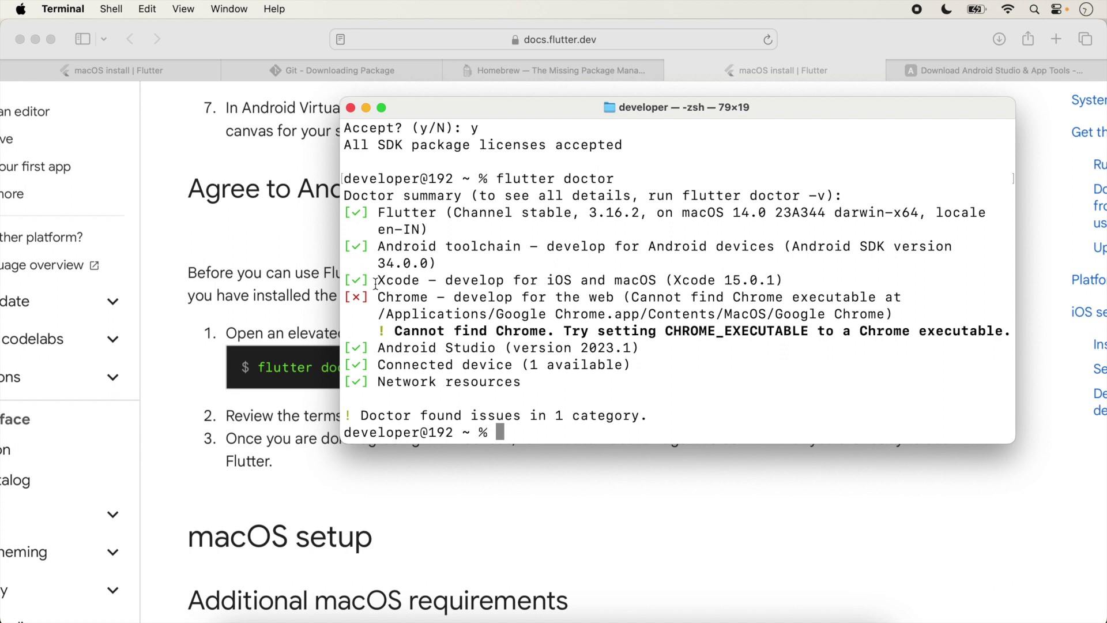
left_click_drag(384, 214, 471, 311)
left_click(378, 280)
left_click_drag(382, 301, 749, 331)
Step: Switch to Safari, open google.co.in in a new tab, and search for install google chrome in mac
left_click(651, 515)
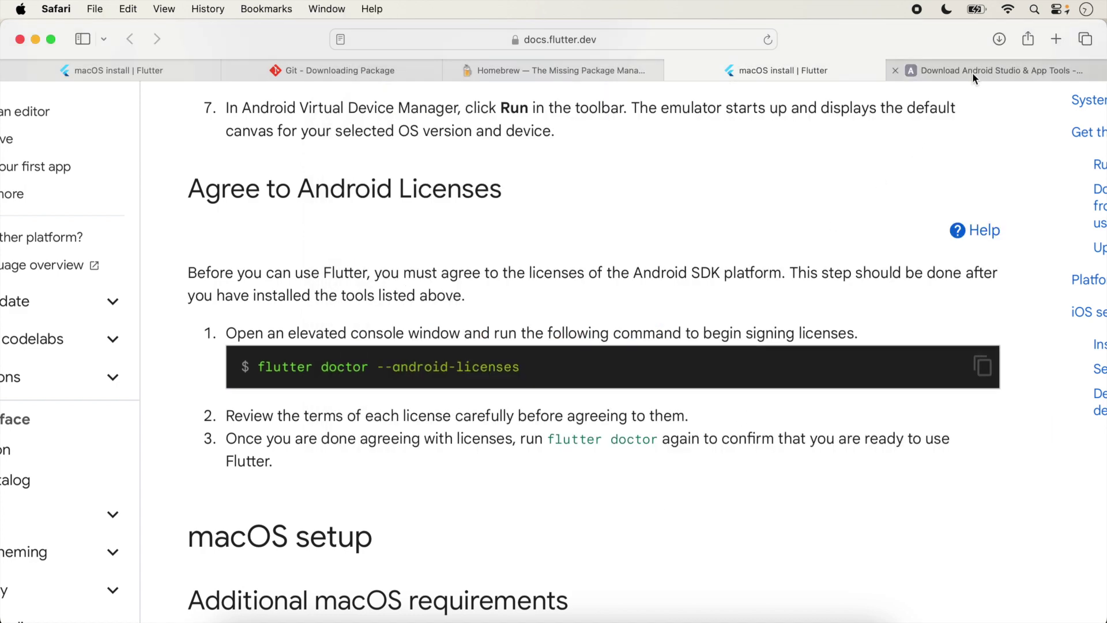
left_click(1005, 68)
left_click(1056, 39)
type("google.co.in")
key("Return")
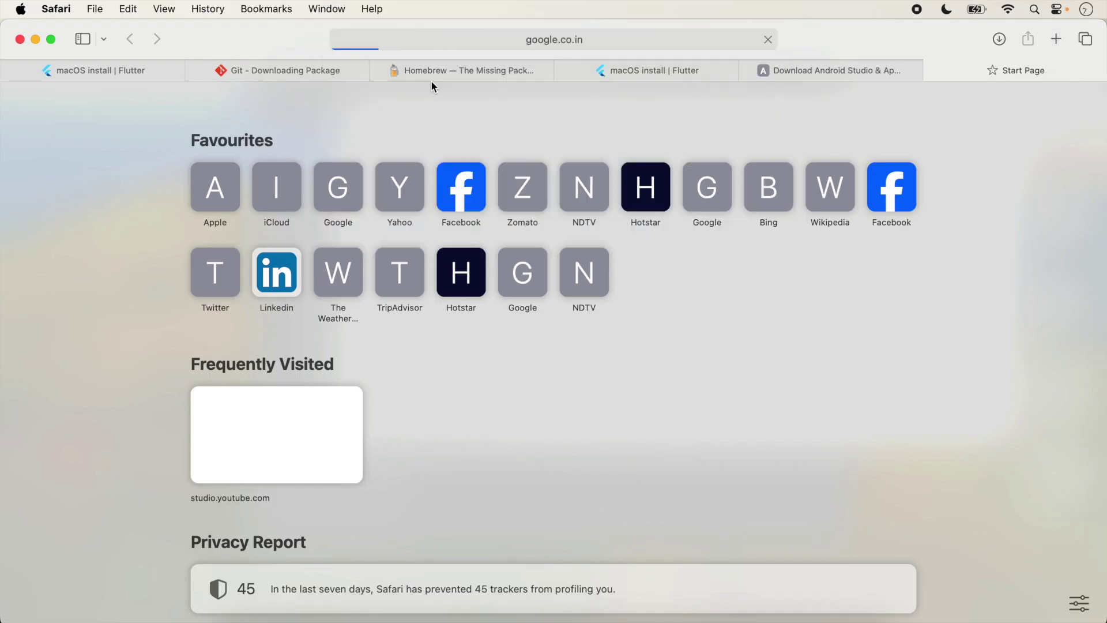
type("in")
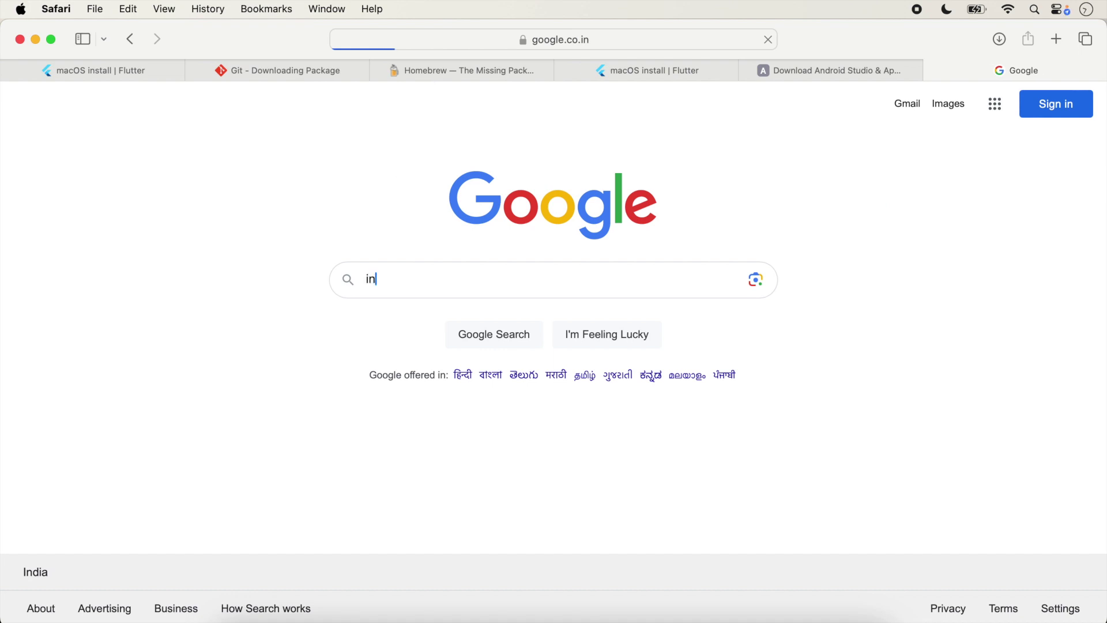
type("stall google chrome in")
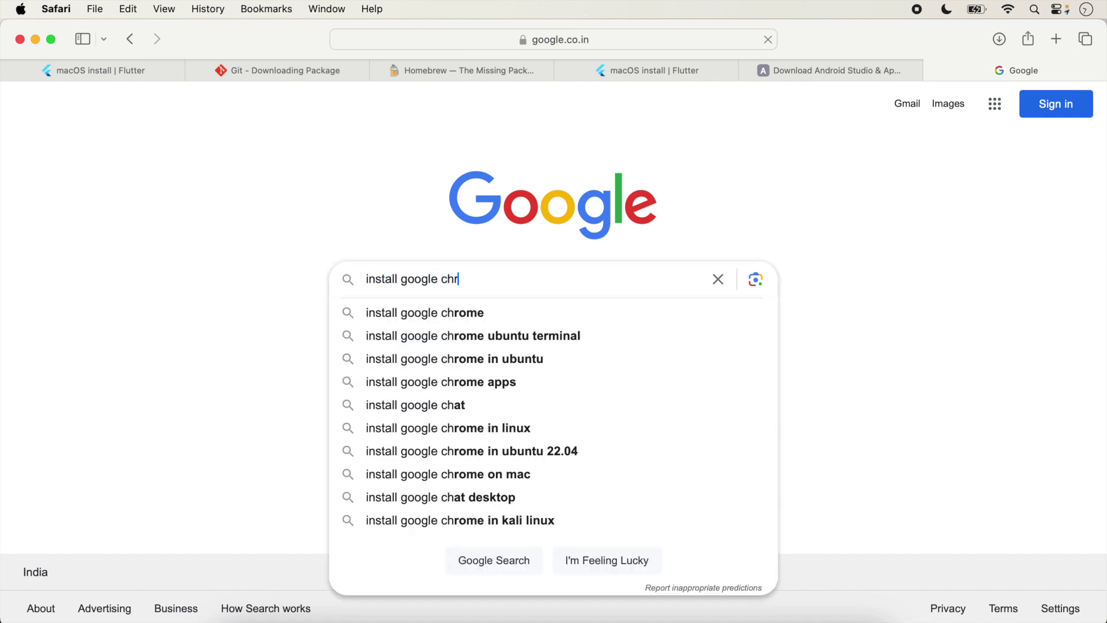
left_click(444, 427)
Step: Open the Google Support result on downloading Chrome in a new tab and follow its link to the Google Chrome site
scroll(313, 423, "down", 3)
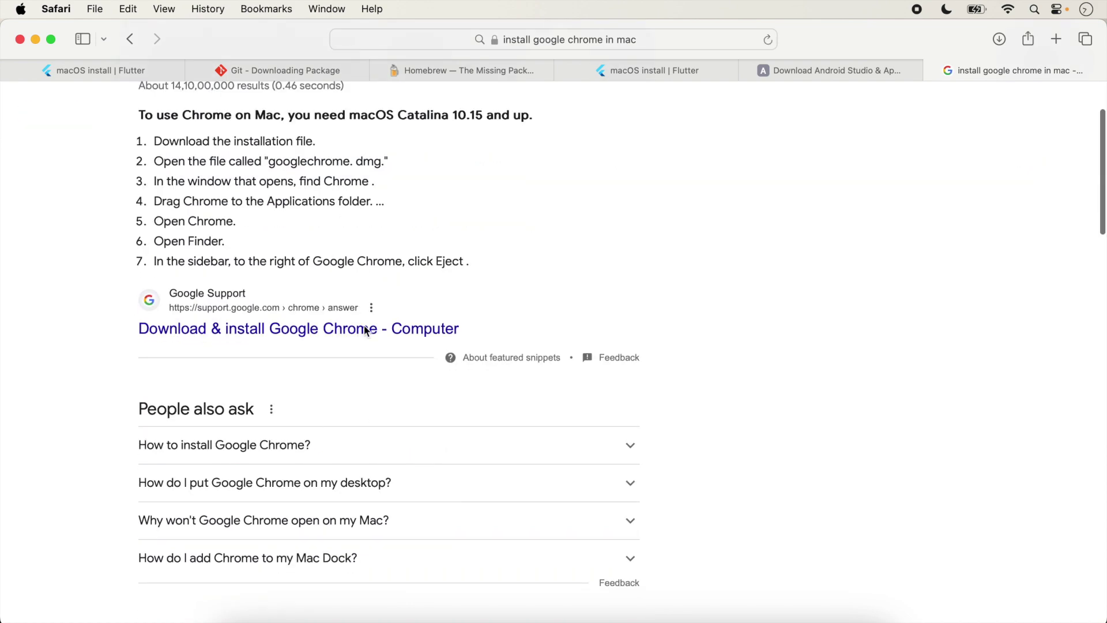
right_click(335, 332)
left_click(366, 344)
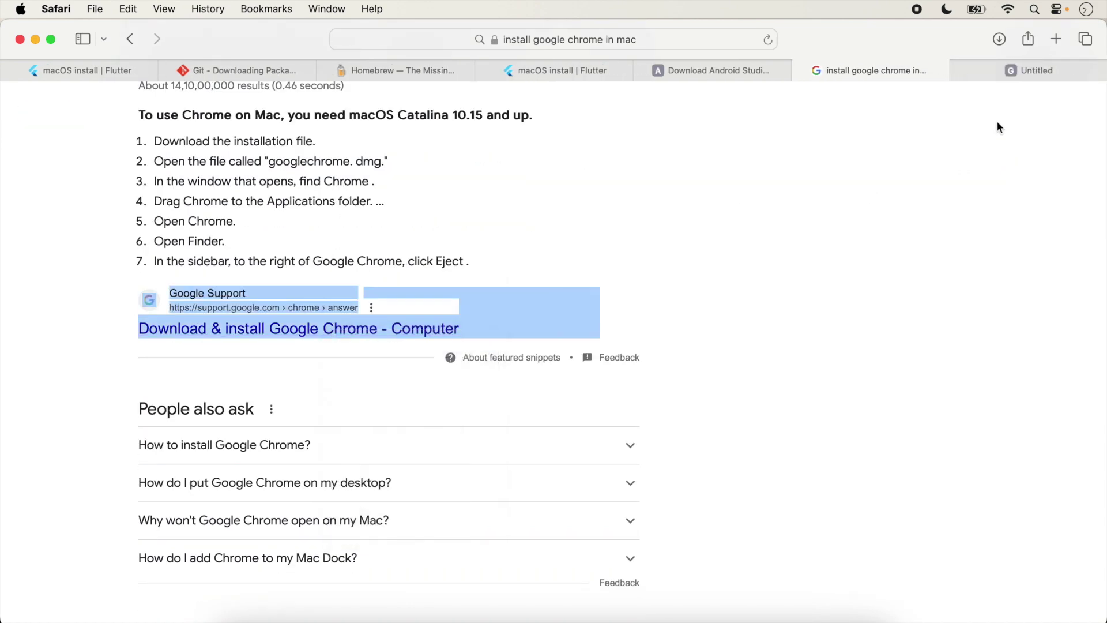
left_click(1025, 72)
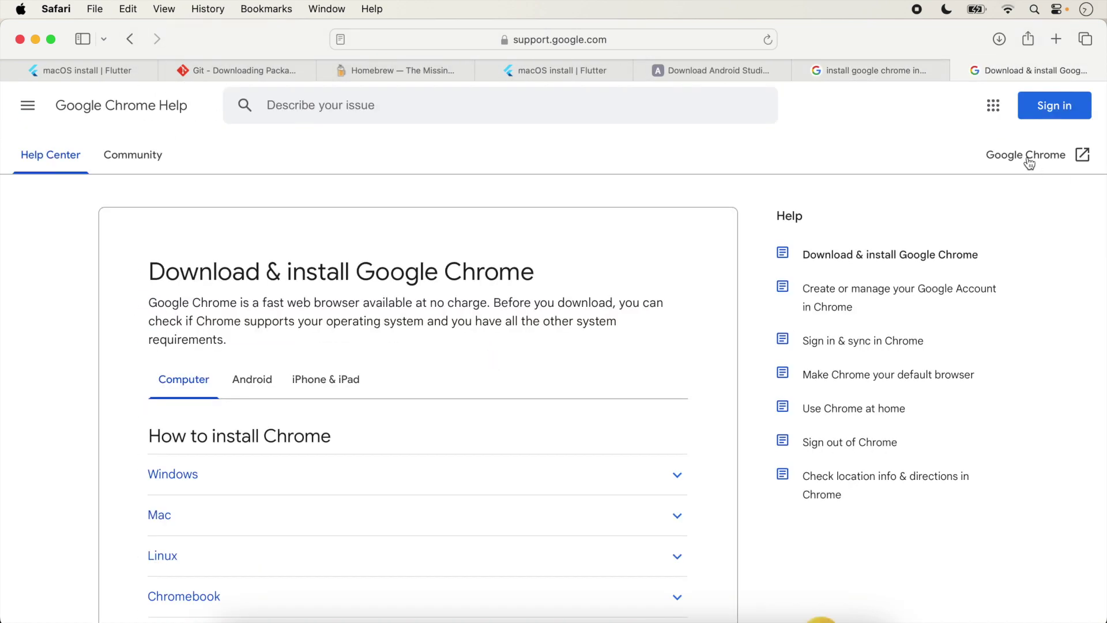
left_click(1025, 156)
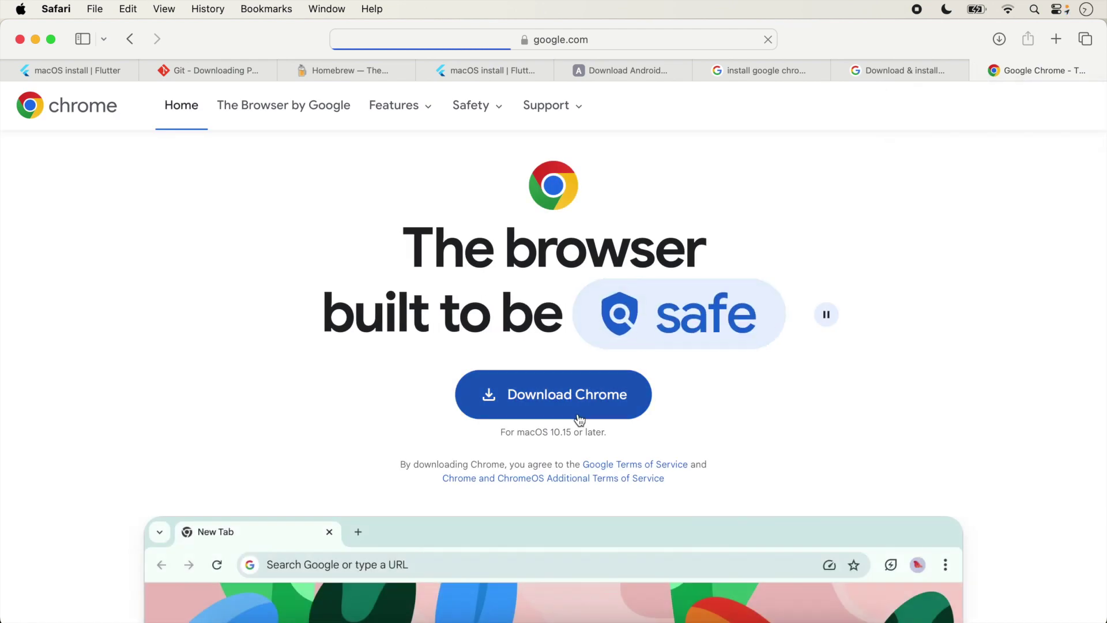
Step: Download the Google Chrome installer for macOS from the Chrome site
left_click(552, 410)
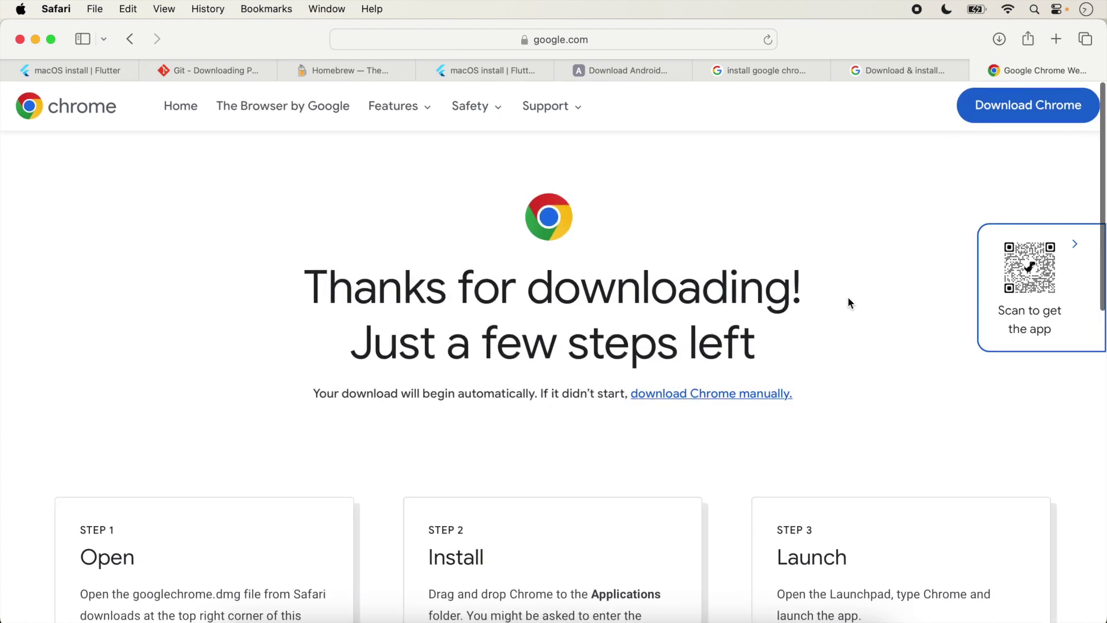
left_click(1032, 111)
left_click(443, 411)
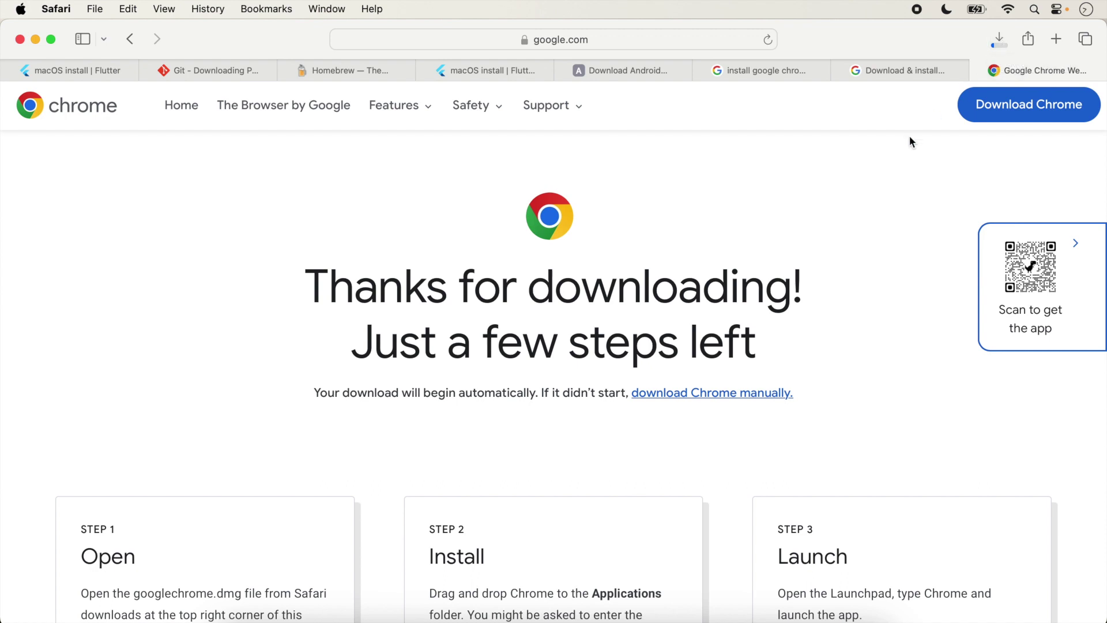
Step: Switch to Finder, open googlechrome.dmg from Downloads, copy Google Chrome into Applications, and close the Finder windows
key("super+Tab")
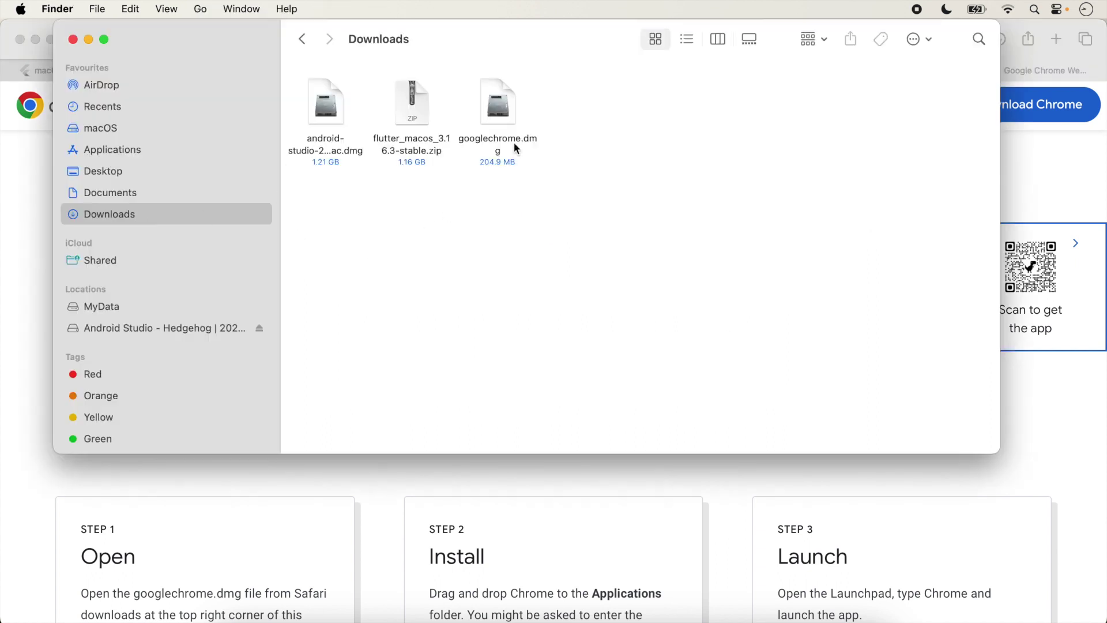
left_click(510, 120)
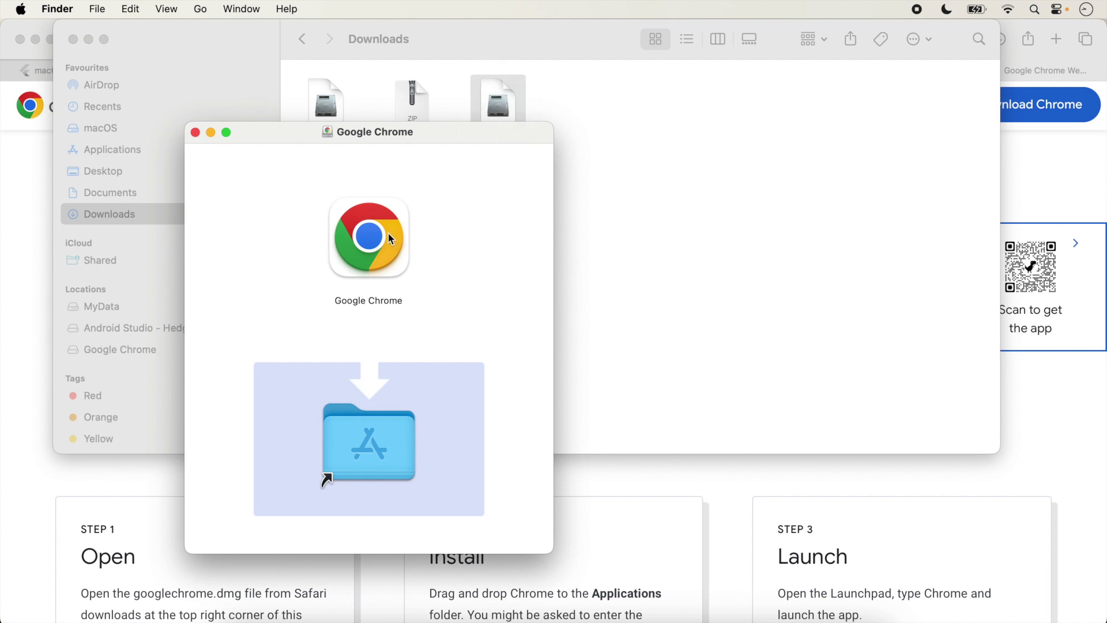
left_click(389, 234)
left_click_drag(386, 231, 374, 437)
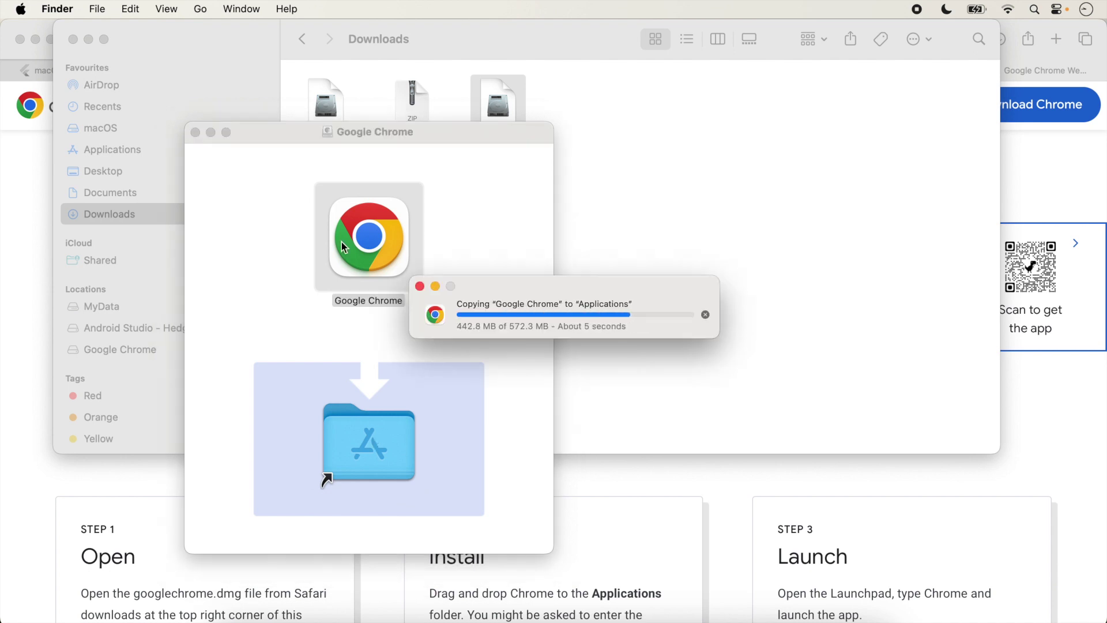
left_click(196, 133)
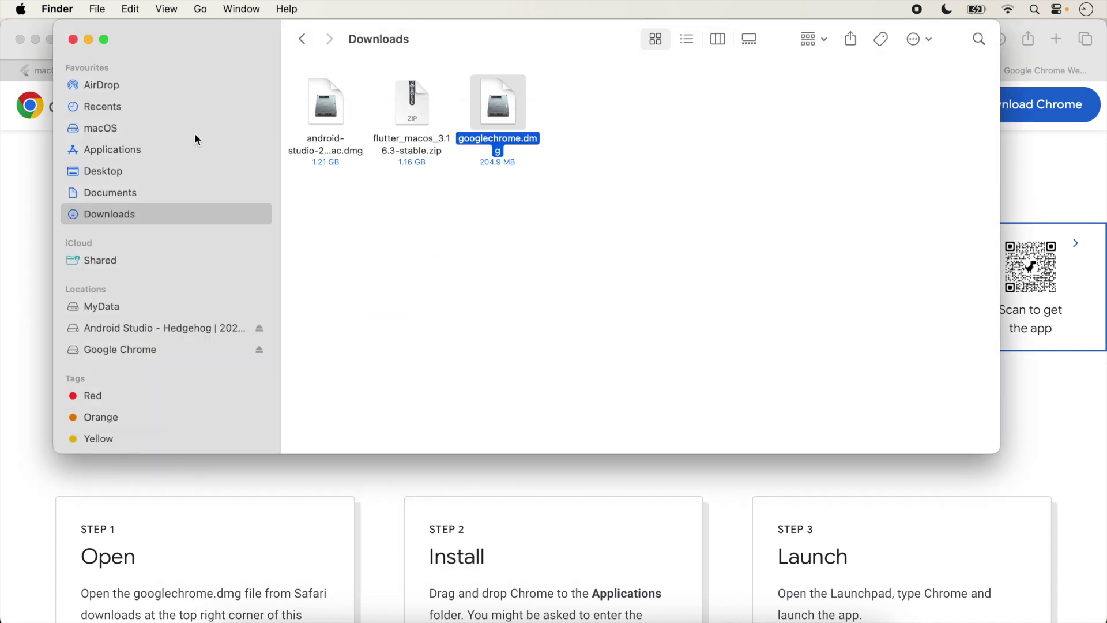
left_click(73, 39)
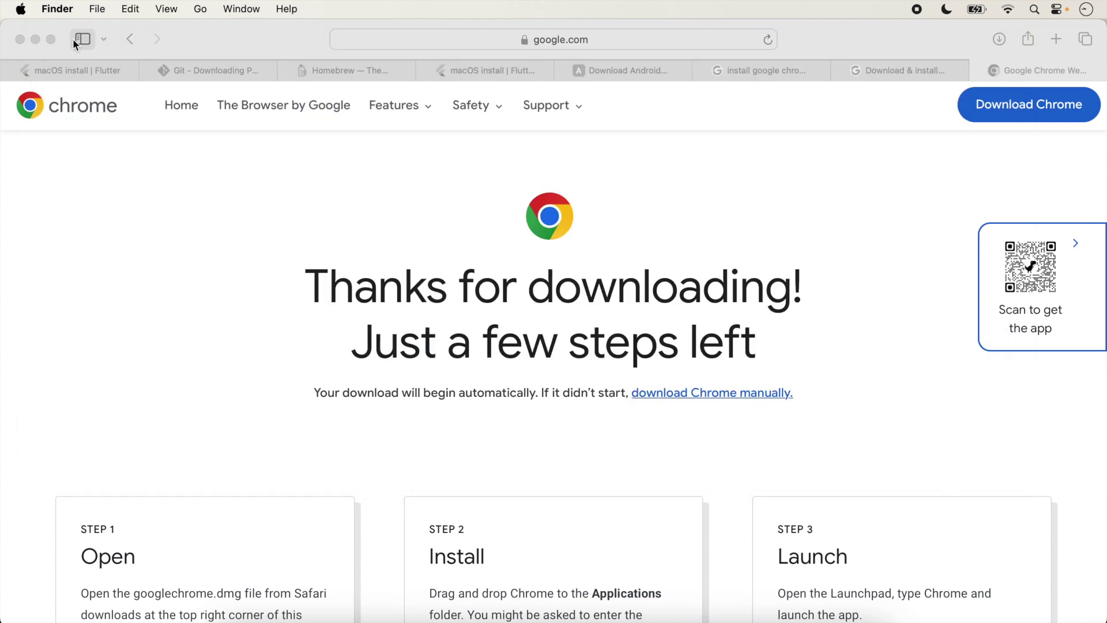
Step: Switch to Terminal and rerun flutter doctor with Google Chrome installed
key("super+Tab")
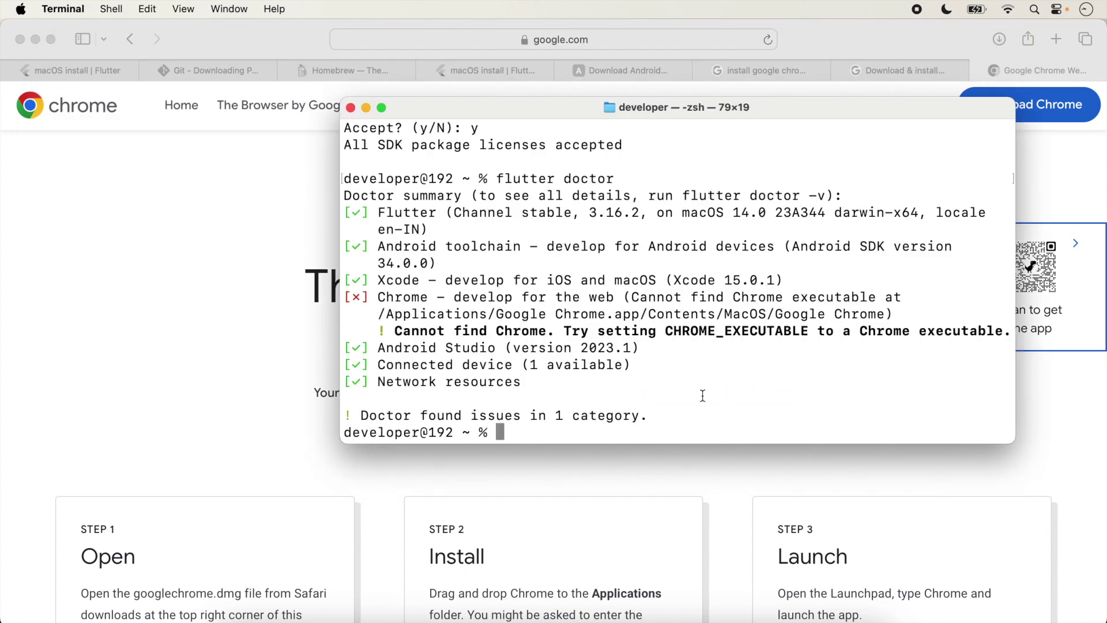
key("Up")
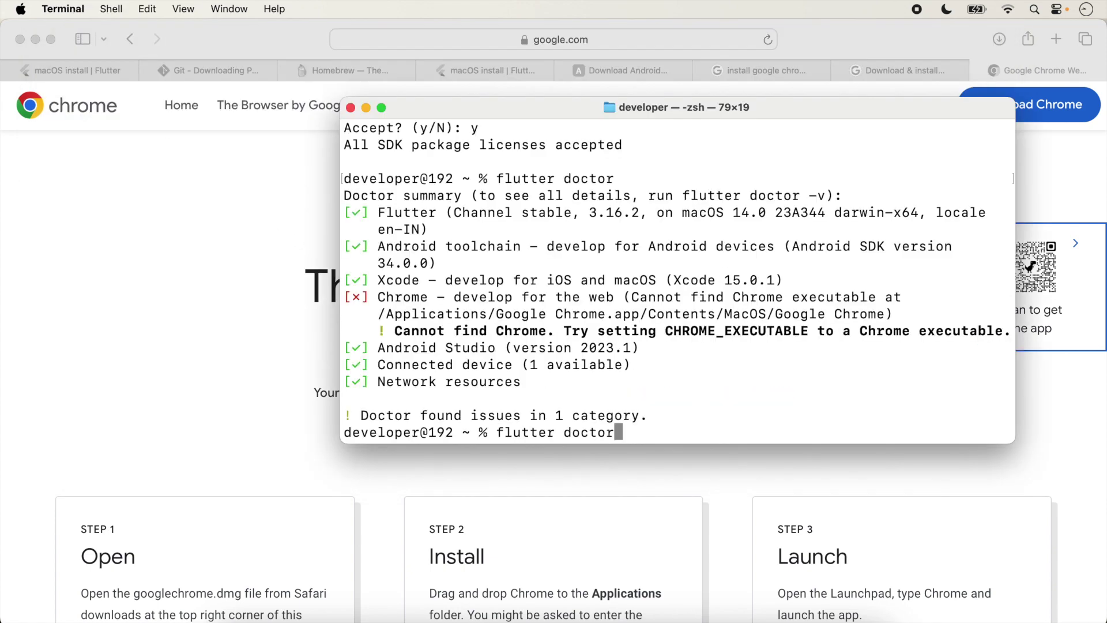
key("Return")
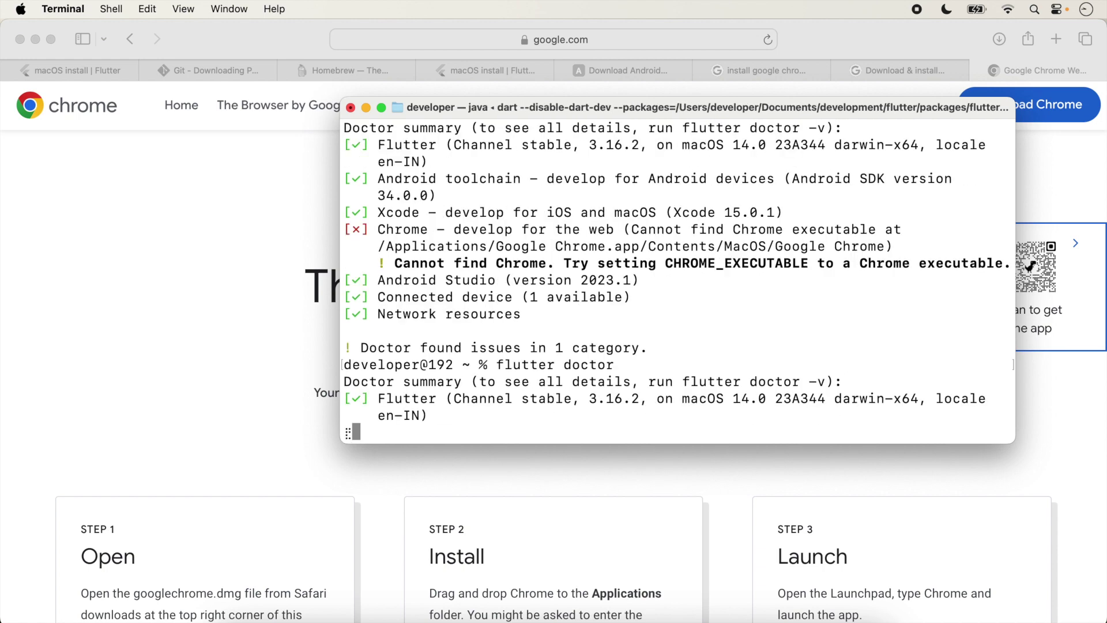